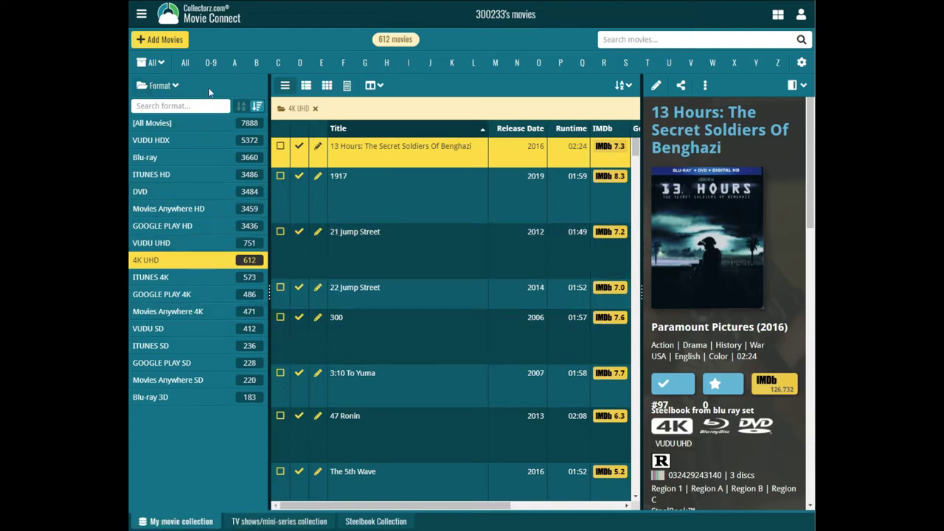
{"action": "left_click", "coordinate": [159, 85]}
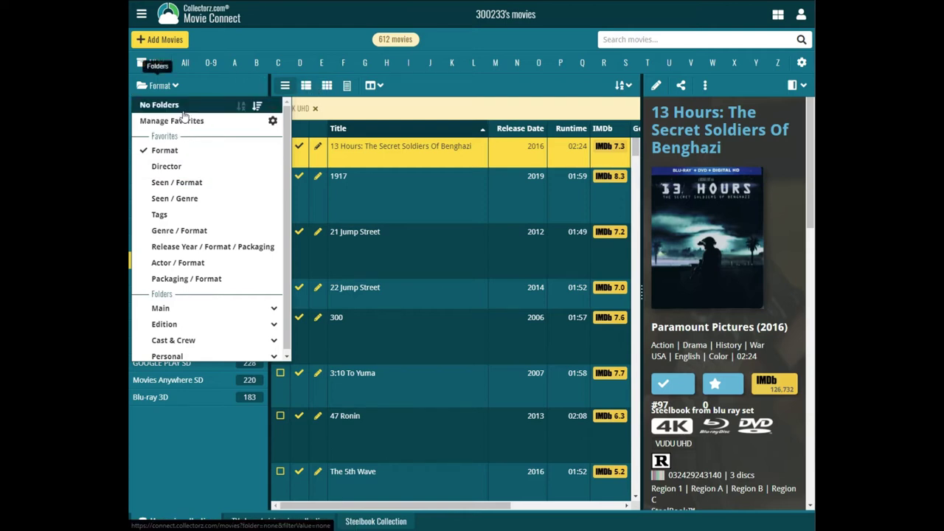
{"action": "left_click", "coordinate": [300, 87]}
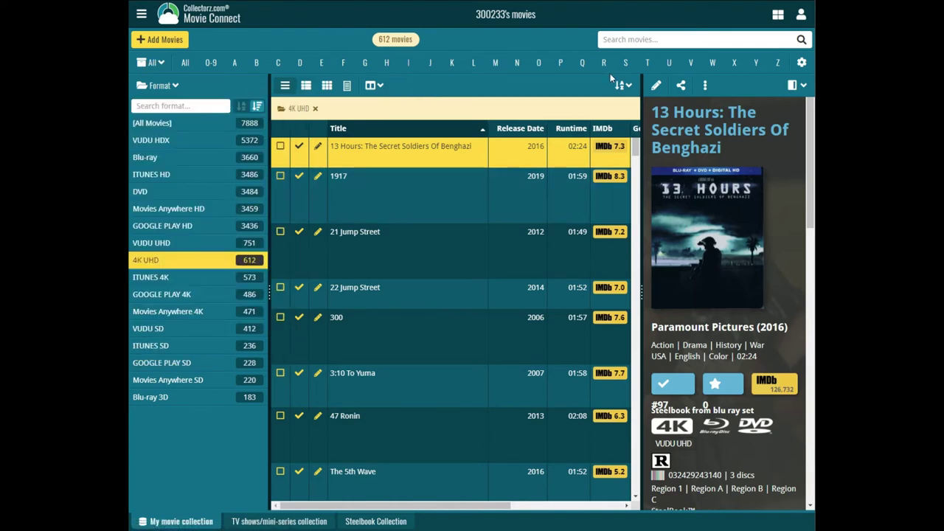
Search the 4K UHD movies in the collection for "steelbook".
{"action": "left_click", "coordinate": [657, 42]}
{"action": "type", "text": "stel"}
{"action": "type", "text": "ee"}
{"action": "type", "text": "lbook"}
{"action": "key", "text": "Return"}
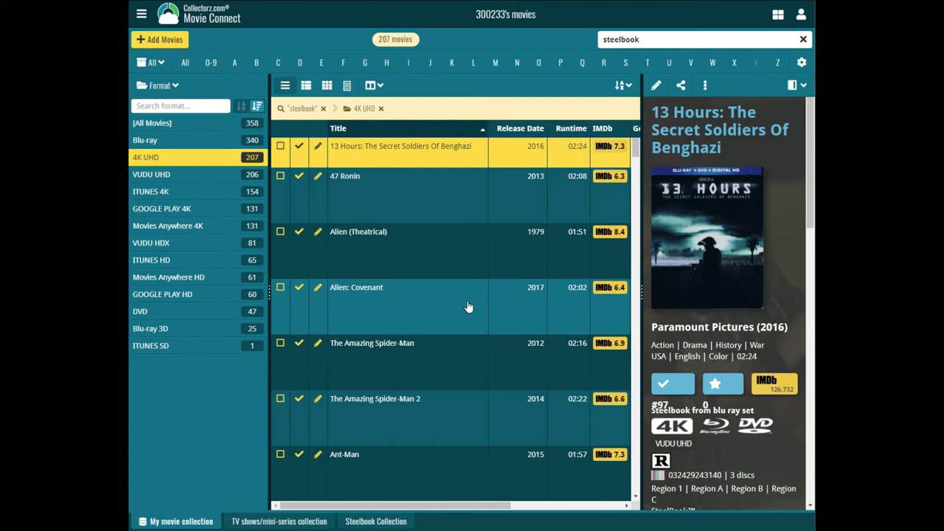
Open the Alien (Theatrical) entry for editing and check its available genres without changing them.
{"action": "left_click", "coordinate": [406, 197]}
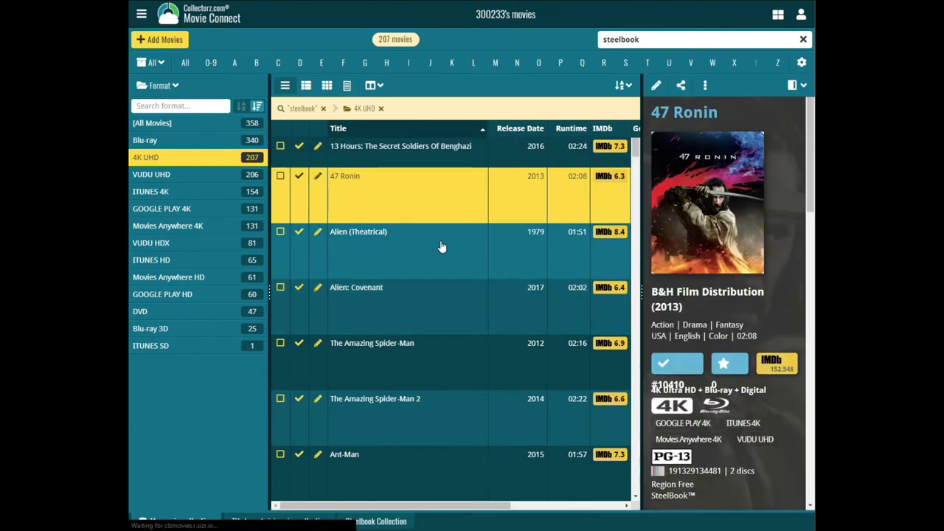
{"action": "left_click", "coordinate": [442, 246]}
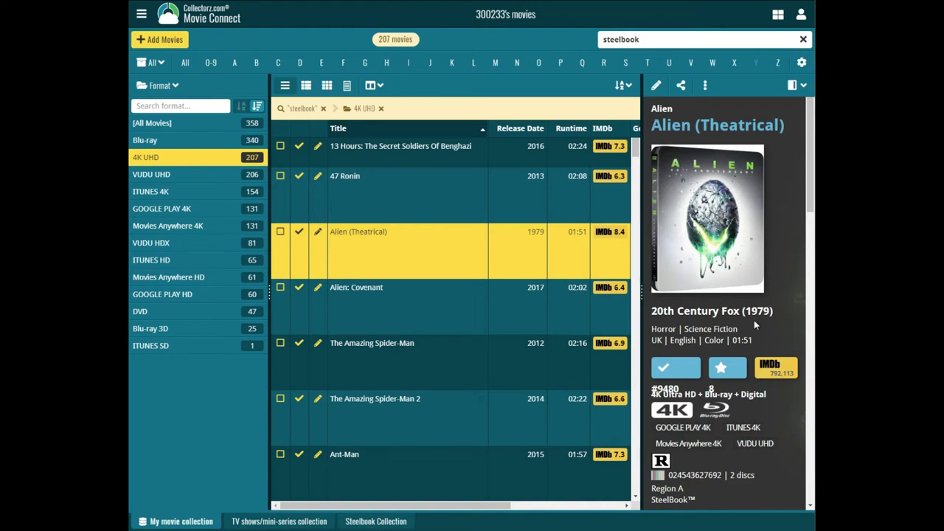
{"action": "left_click", "coordinate": [655, 87]}
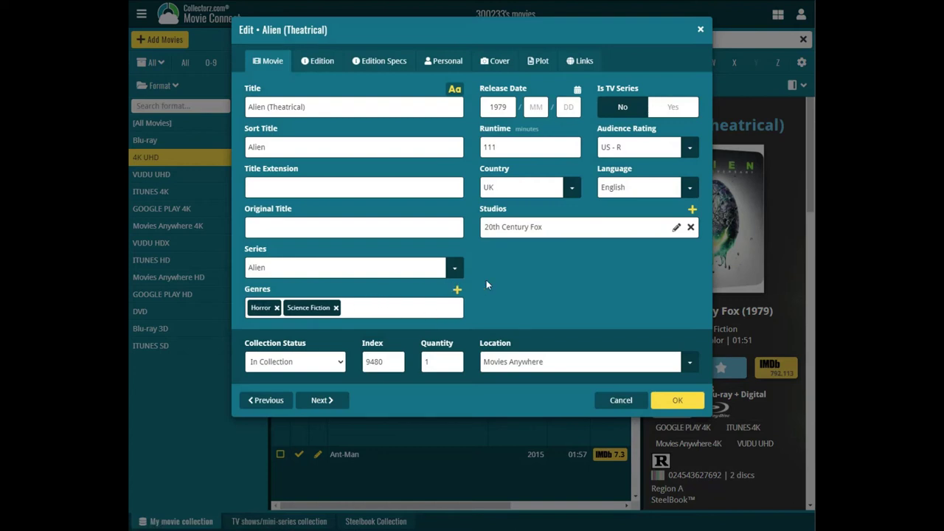
{"action": "left_click", "coordinate": [457, 289]}
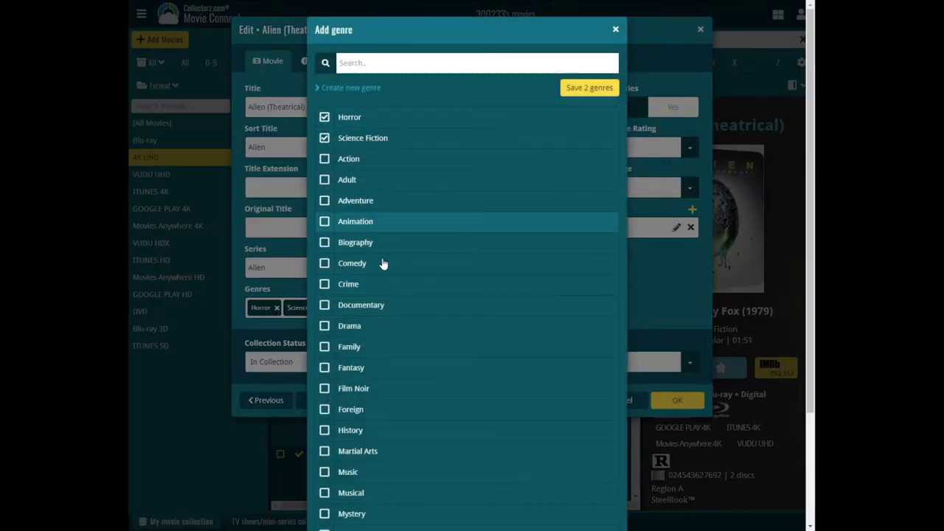
{"action": "left_click", "coordinate": [616, 29]}
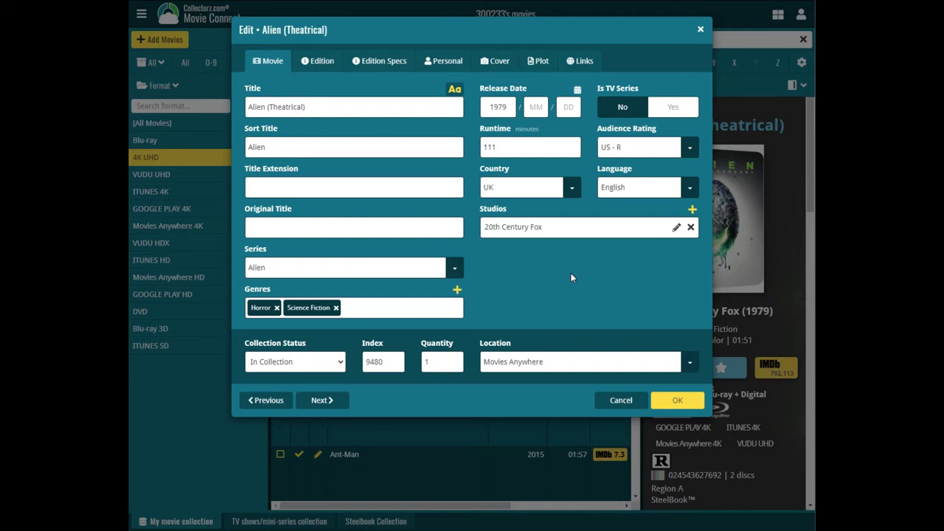
Review the edition details of Alien (Theatrical), looking through the full list of formats.
{"action": "left_click", "coordinate": [316, 61]}
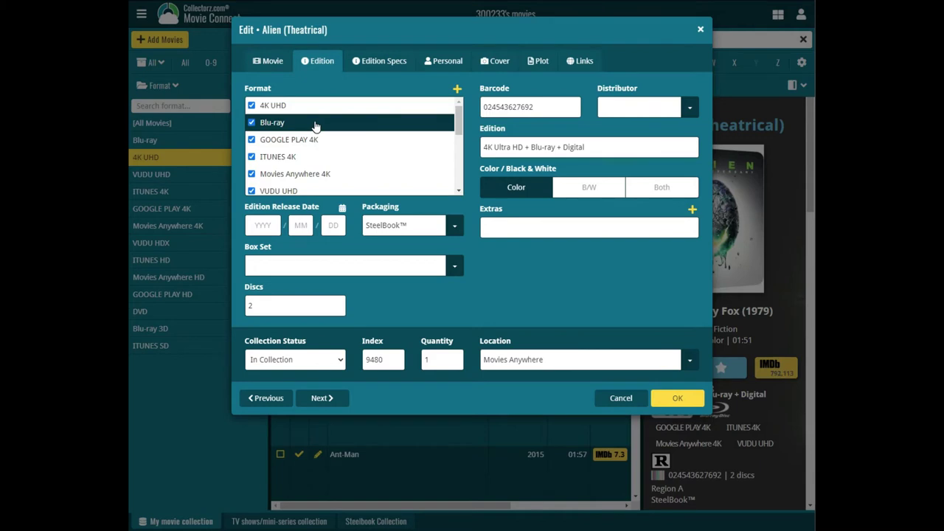
{"action": "scroll", "coordinate": [316, 131], "scroll_direction": "down", "scroll_amount": 1}
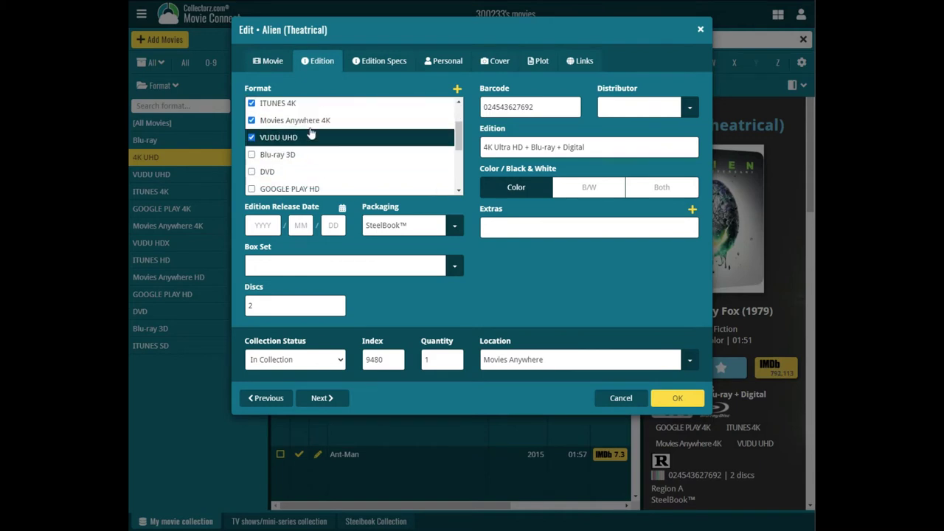
{"action": "scroll", "coordinate": [308, 131], "scroll_direction": "down", "scroll_amount": 2}
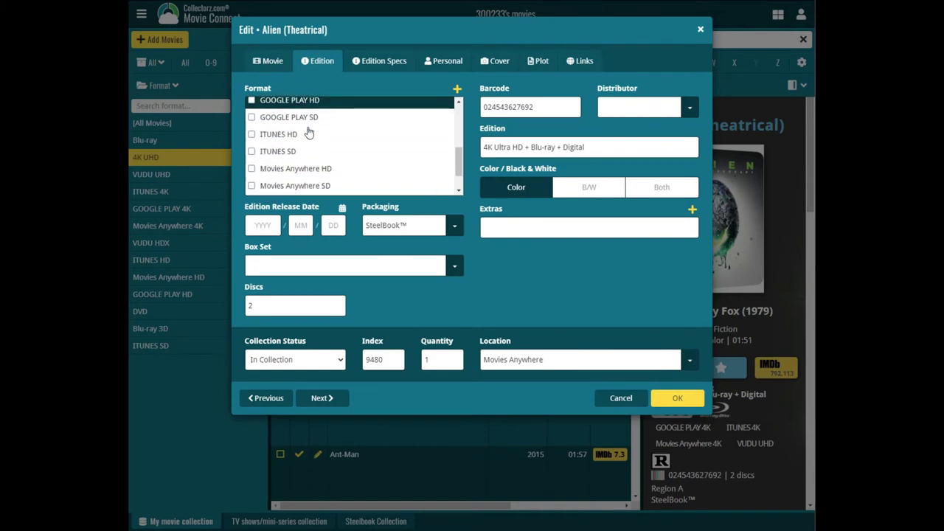
{"action": "scroll", "coordinate": [308, 132], "scroll_direction": "up", "scroll_amount": 3}
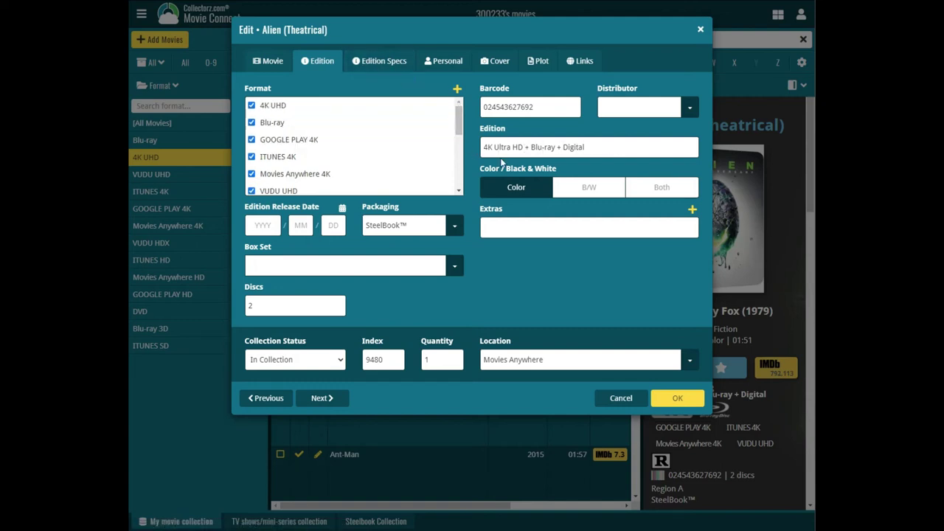
Review the edition specs, personal details, covers, plot and links of Alien (Theatrical), and close the entry's editor.
{"action": "left_click", "coordinate": [378, 63]}
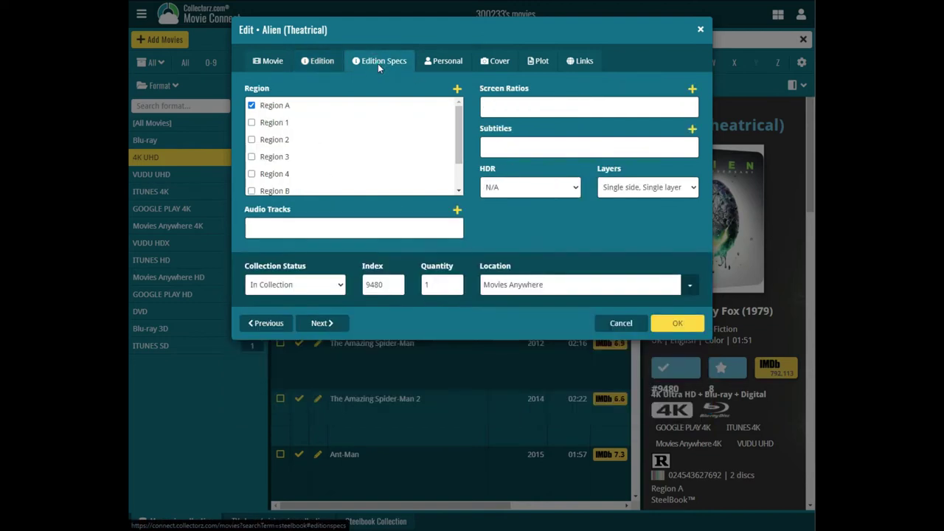
{"action": "left_click", "coordinate": [441, 63]}
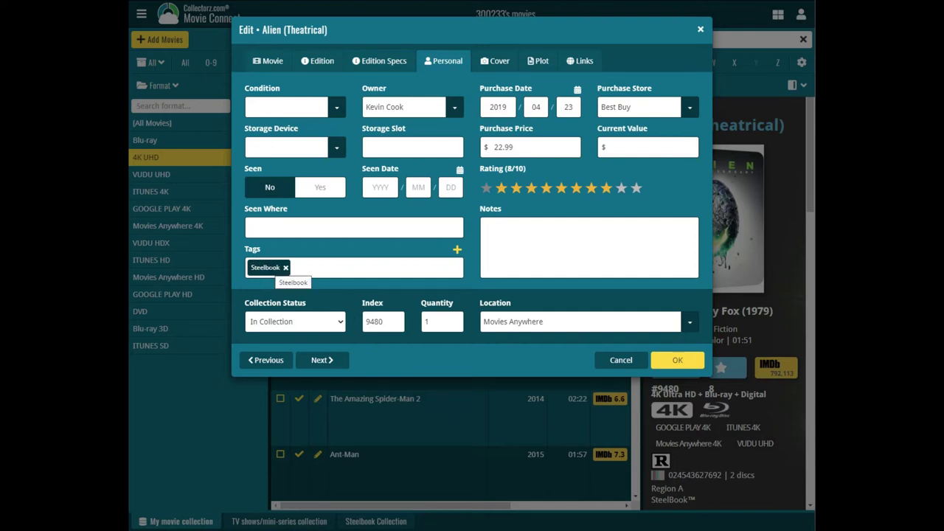
{"action": "left_click", "coordinate": [496, 67]}
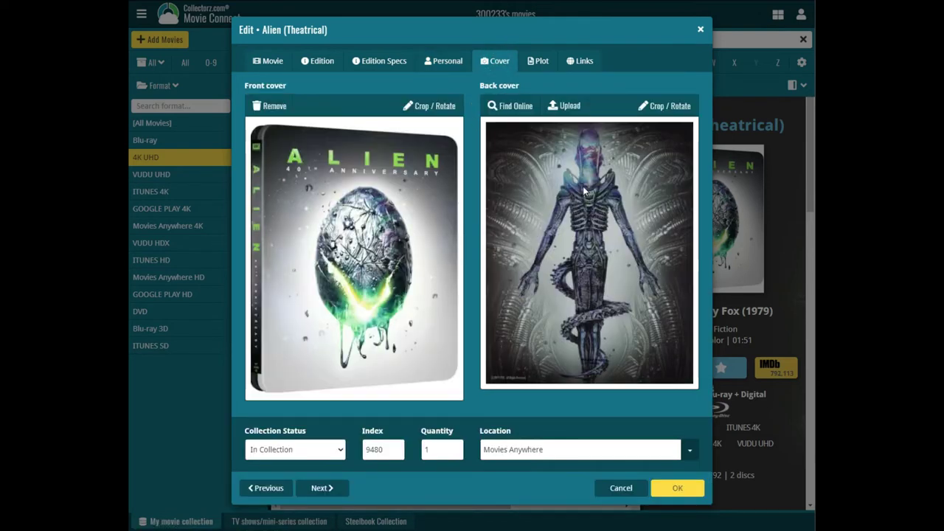
{"action": "left_click", "coordinate": [546, 65]}
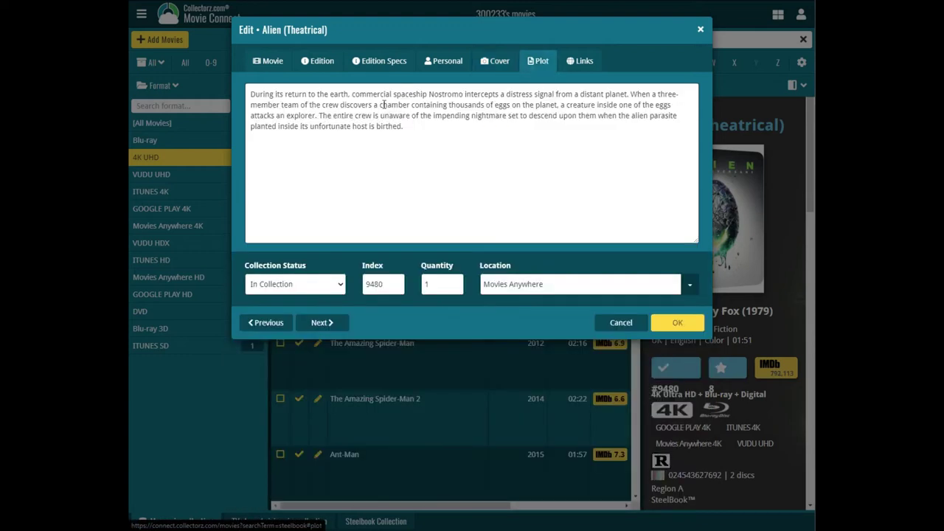
{"action": "left_click", "coordinate": [581, 62]}
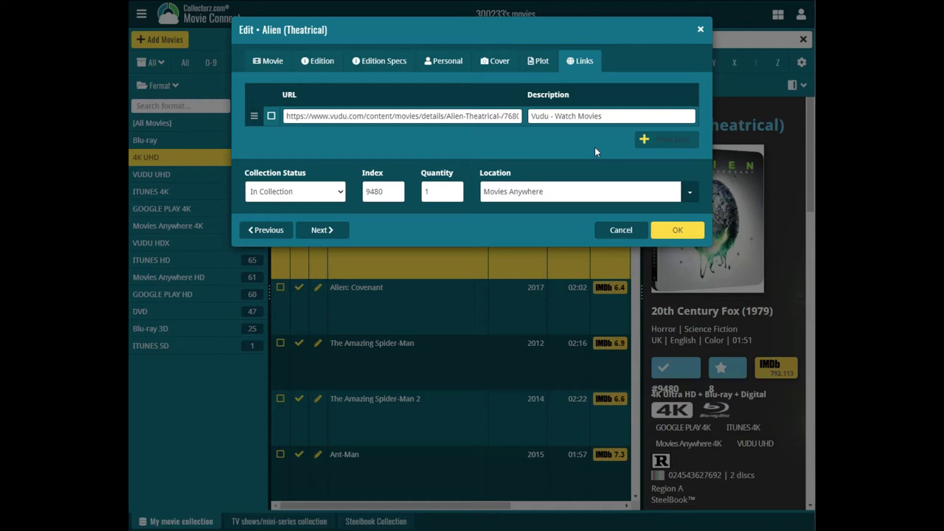
{"action": "key", "text": "ctrl+s"}
Search the collection for "alien" and view the Alien (Theatrical) detail page down to its trailer, cast and crew.
{"action": "left_click", "coordinate": [684, 42]}
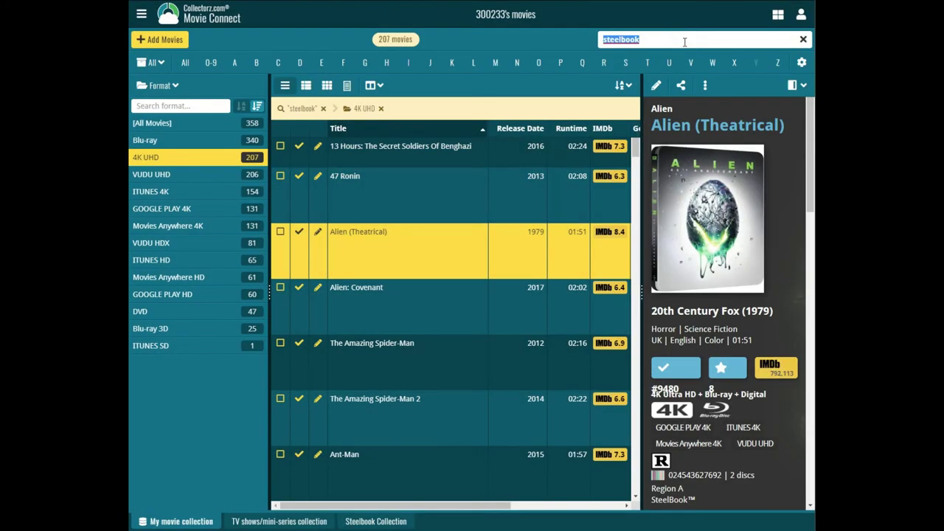
{"action": "type", "text": "alien"}
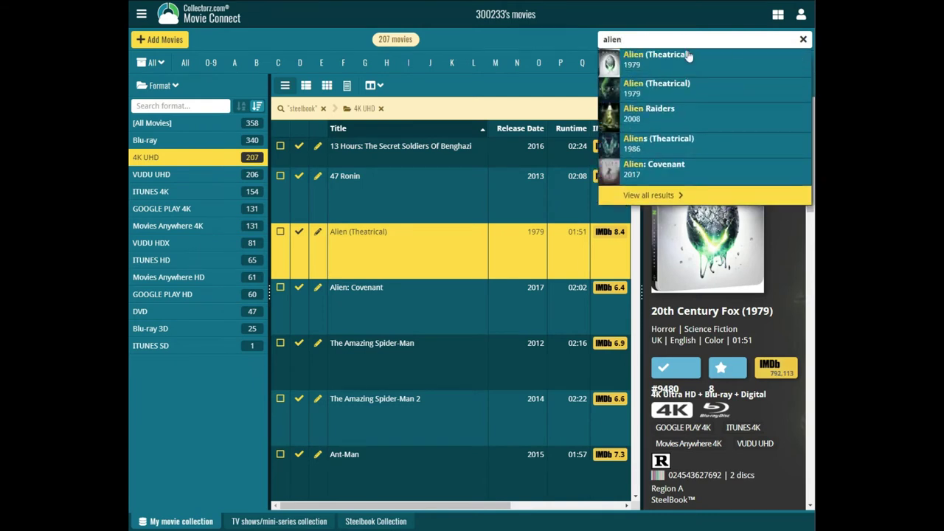
{"action": "left_click", "coordinate": [683, 66]}
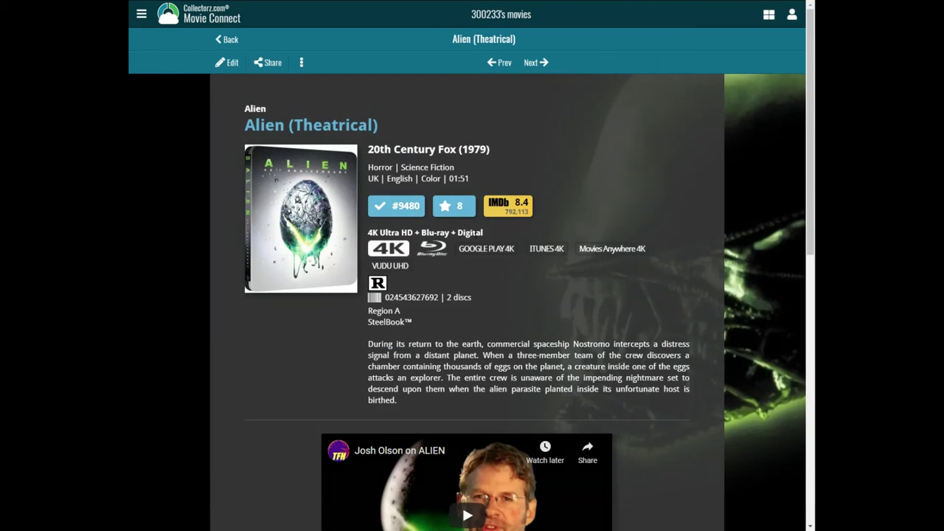
{"action": "scroll", "coordinate": [499, 307], "scroll_direction": "down", "scroll_amount": 3}
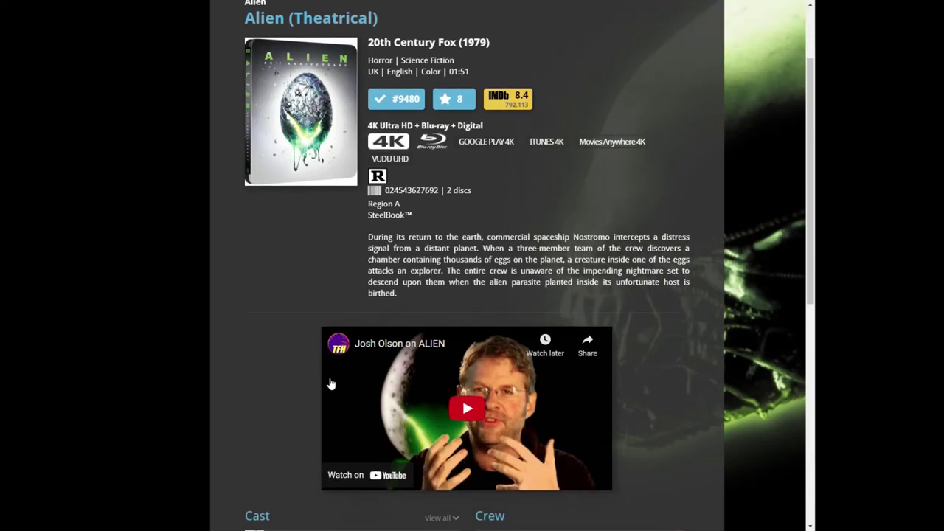
{"action": "scroll", "coordinate": [531, 402], "scroll_direction": "down", "scroll_amount": 3}
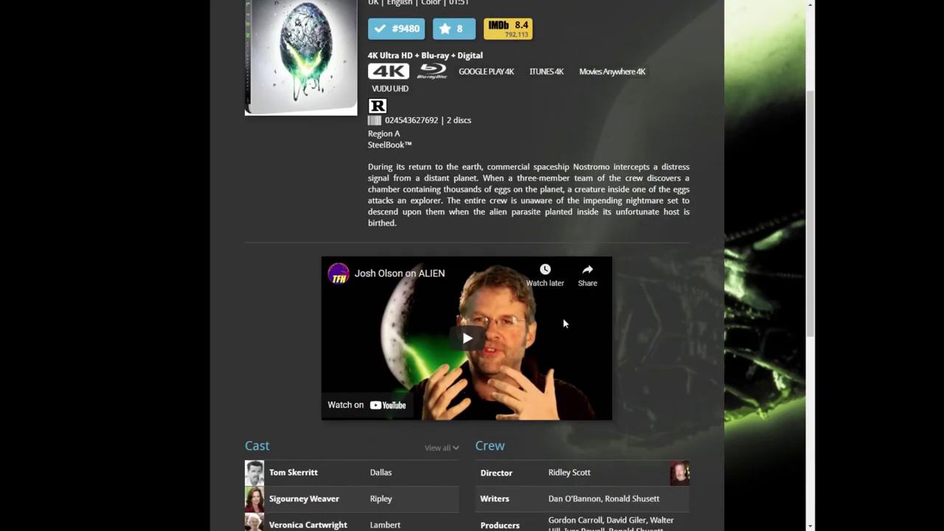
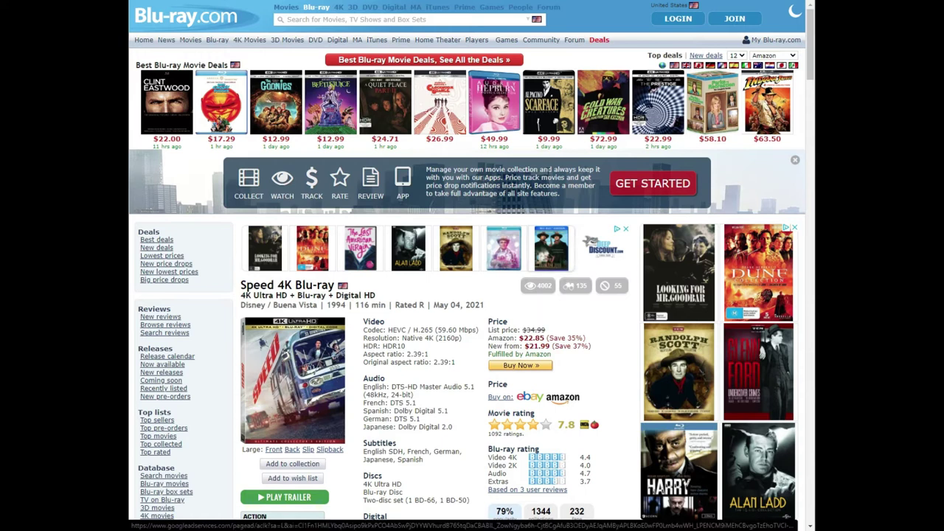
On Blu-ray.com, search 4K titles for "spiral" and examine the specifications of the Spiral: From the Book of Saw 4K SteelBook.
{"action": "left_click", "coordinate": [340, 17]}
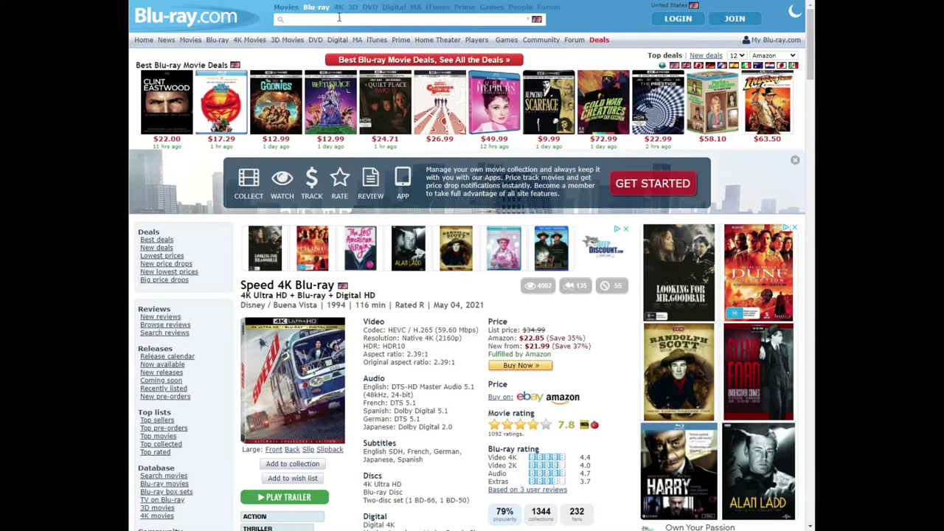
{"action": "type", "text": "spiral"}
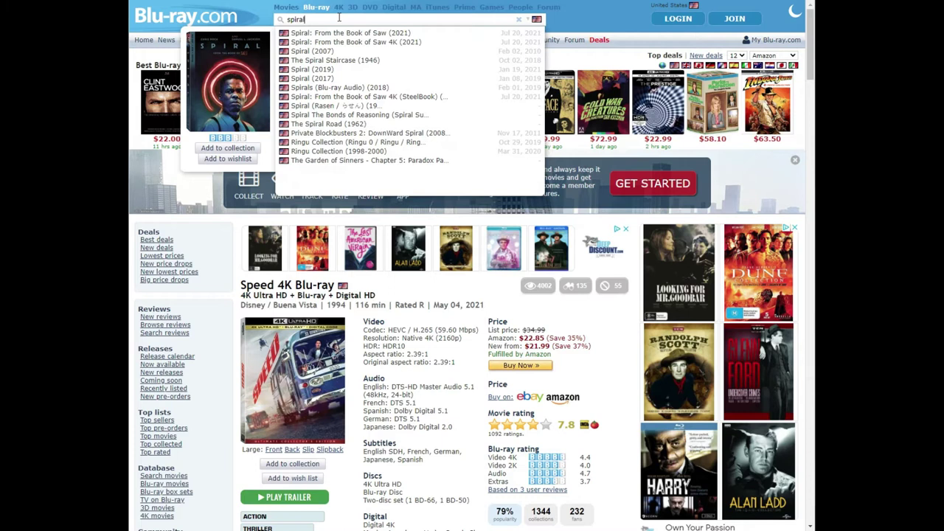
{"action": "left_click", "coordinate": [340, 7]}
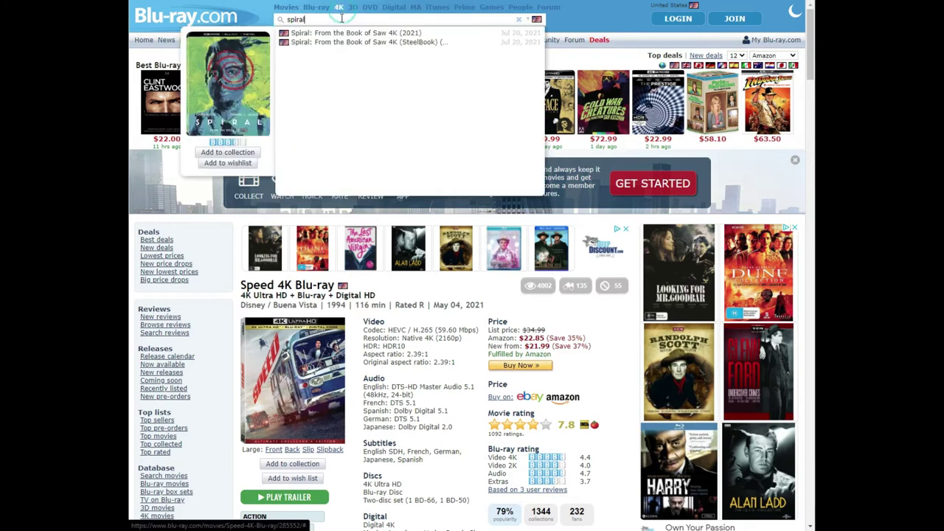
{"action": "left_click", "coordinate": [393, 43]}
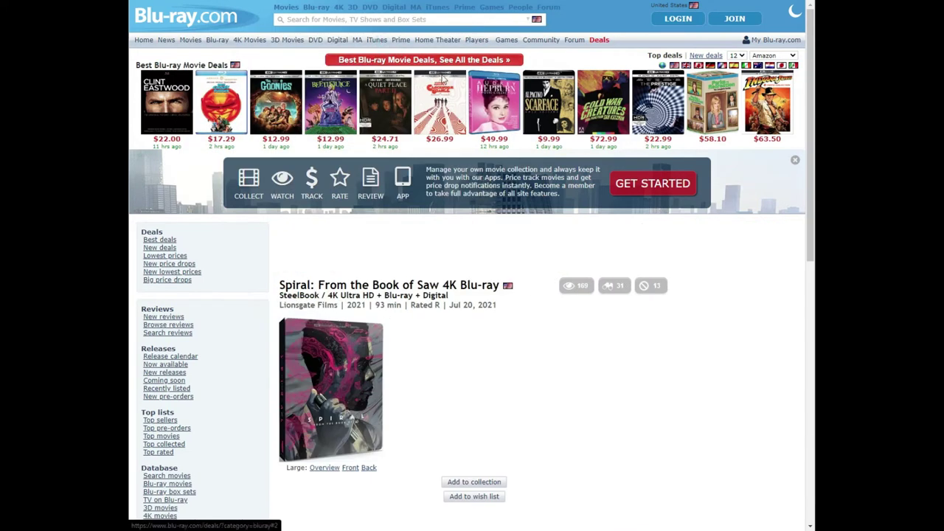
{"action": "scroll", "coordinate": [408, 414], "scroll_direction": "down", "scroll_amount": 1}
{"action": "scroll", "coordinate": [408, 415], "scroll_direction": "down", "scroll_amount": 1}
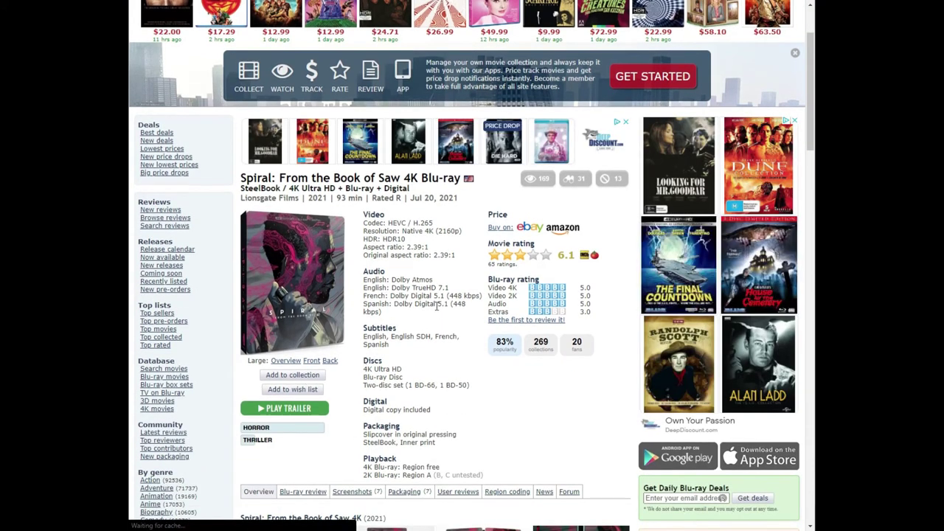
{"action": "scroll", "coordinate": [437, 306], "scroll_direction": "up", "scroll_amount": 2}
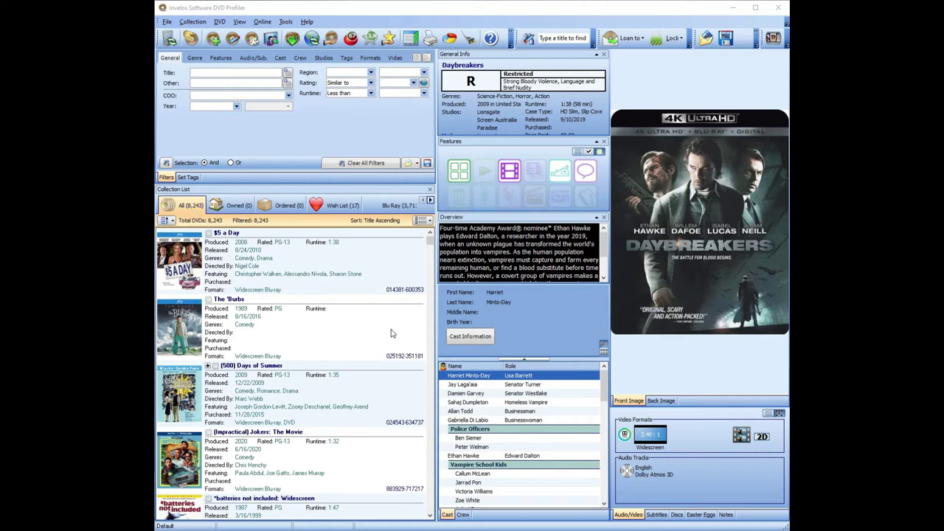
In DVD Profiler, expand the (500) Days of Summer entry and select the DVD edition nested under it.
{"action": "left_click", "coordinate": [209, 366]}
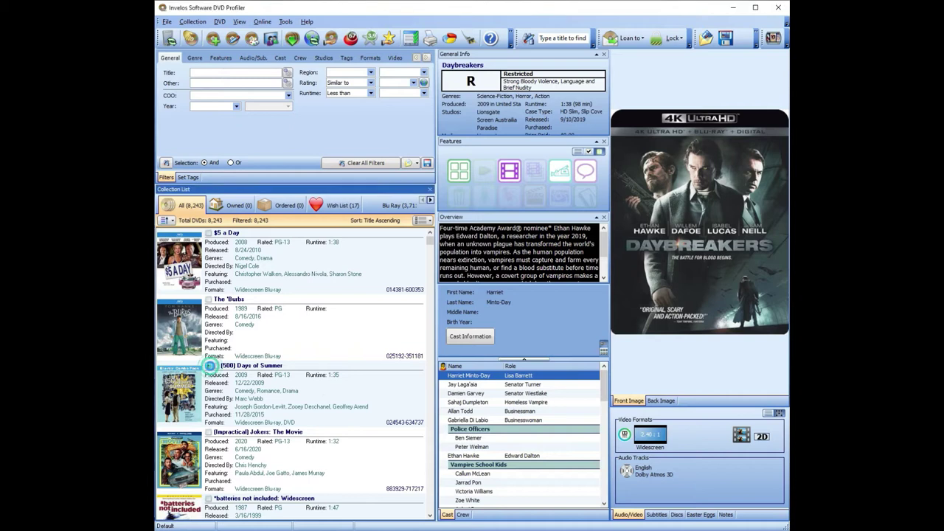
{"action": "scroll", "coordinate": [357, 455], "scroll_direction": "down", "scroll_amount": 2}
{"action": "left_click", "coordinate": [301, 336]}
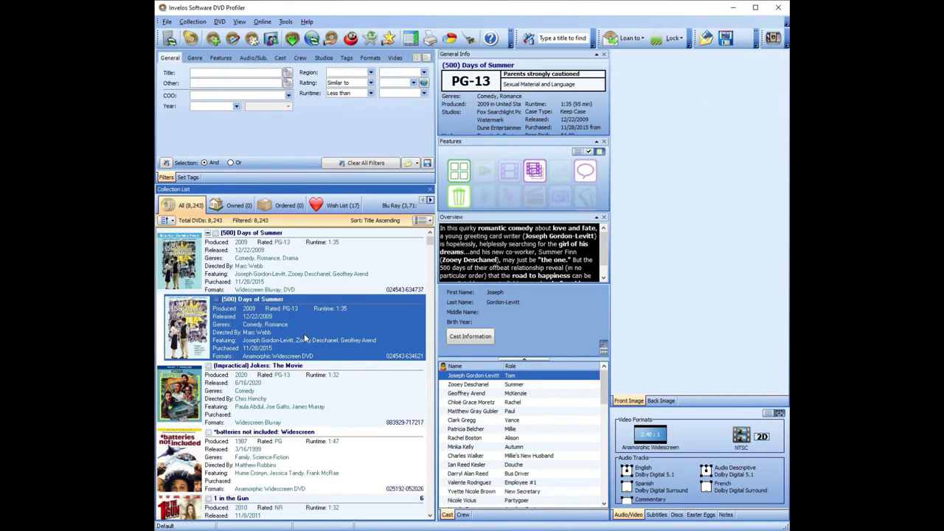
Open the selected (500) Days of Summer DVD profile, view its personal information, and close it without changes.
{"action": "double_click", "coordinate": [304, 338]}
{"action": "left_click", "coordinate": [183, 163]}
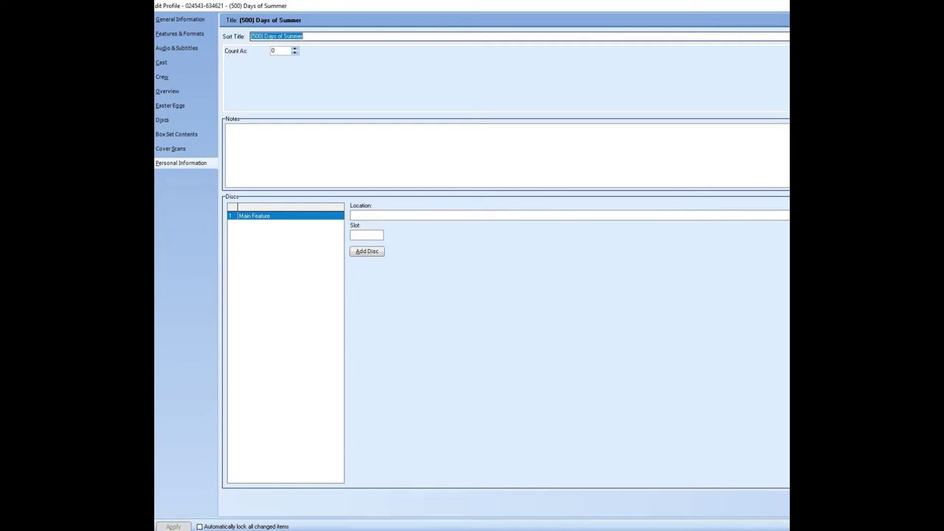
{"action": "key", "text": "Escape"}
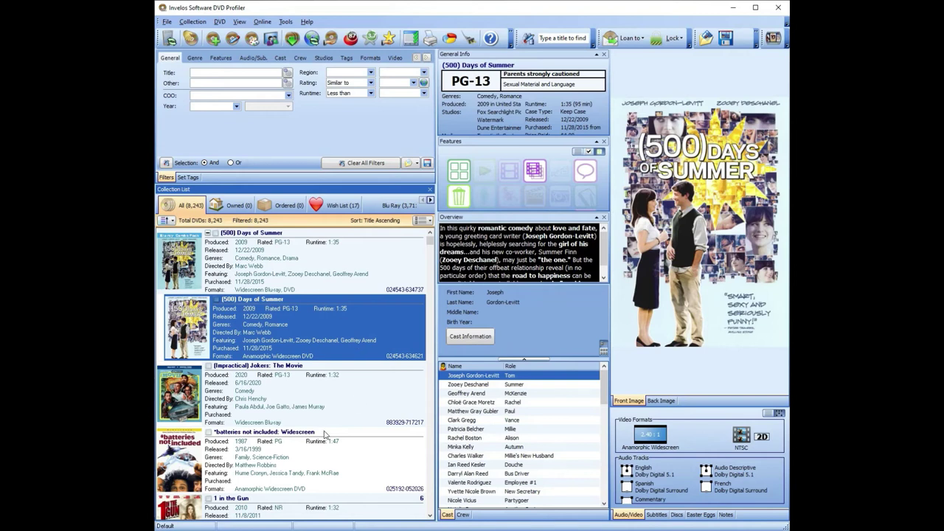
Browse the collection list down to the 16 Blocks and 17 Again entries.
{"action": "scroll", "coordinate": [325, 434], "scroll_direction": "down", "scroll_amount": 3}
{"action": "scroll", "coordinate": [325, 433], "scroll_direction": "down", "scroll_amount": 10}
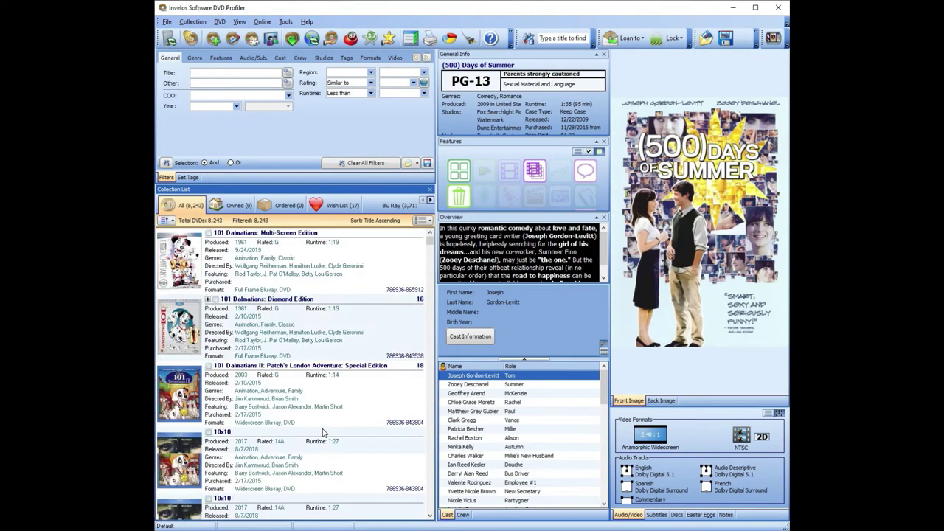
{"action": "scroll", "coordinate": [325, 434], "scroll_direction": "down", "scroll_amount": 13}
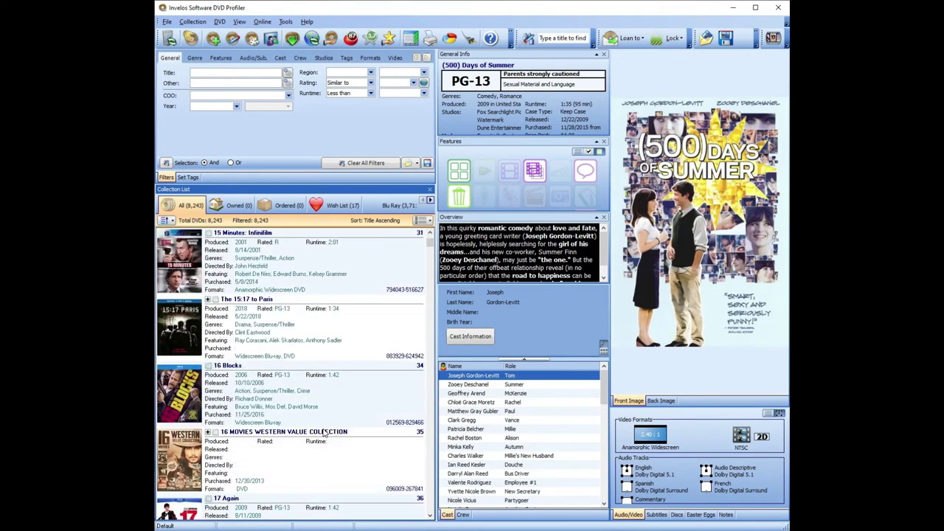
View the profiles of 2 Guns, 2 Pack Suspense, 2001: A Space Odyssey and 2010: The Year We Make Contact in the collection list.
{"action": "scroll", "coordinate": [324, 433], "scroll_direction": "down", "scroll_amount": 12}
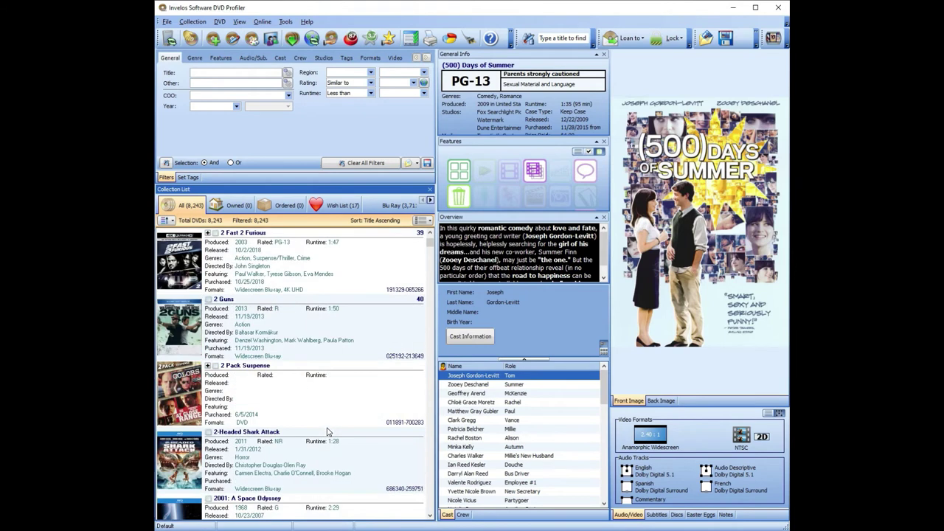
{"action": "left_click", "coordinate": [297, 332]}
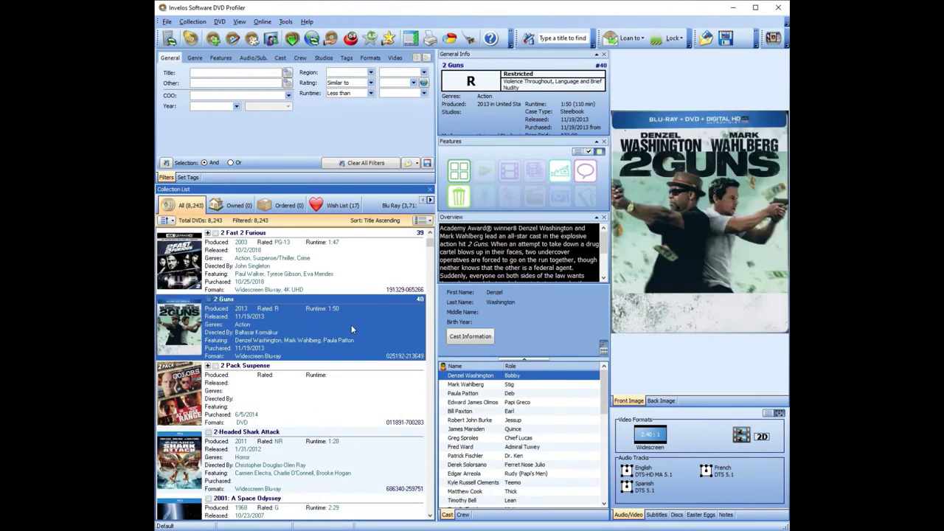
{"action": "left_click", "coordinate": [323, 406]}
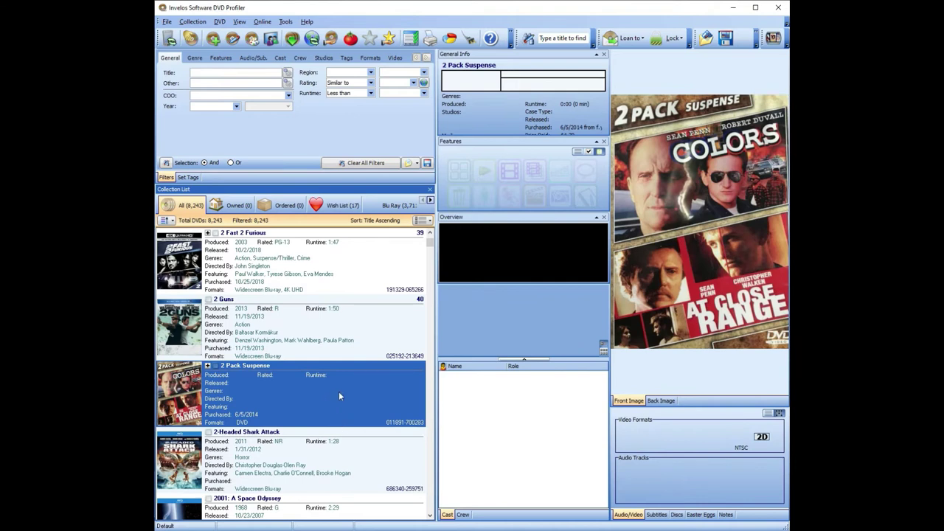
{"action": "scroll", "coordinate": [342, 396], "scroll_direction": "down", "scroll_amount": 3}
{"action": "left_click", "coordinate": [285, 337]}
{"action": "left_click", "coordinate": [330, 383]}
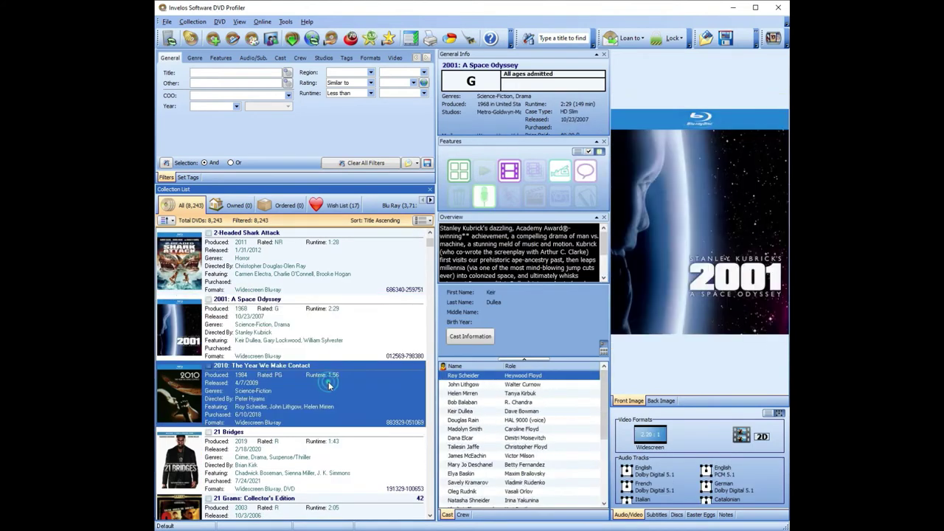
View the 21 Bridges profile and another title further down the collection list.
{"action": "scroll", "coordinate": [349, 377], "scroll_direction": "down", "scroll_amount": 2}
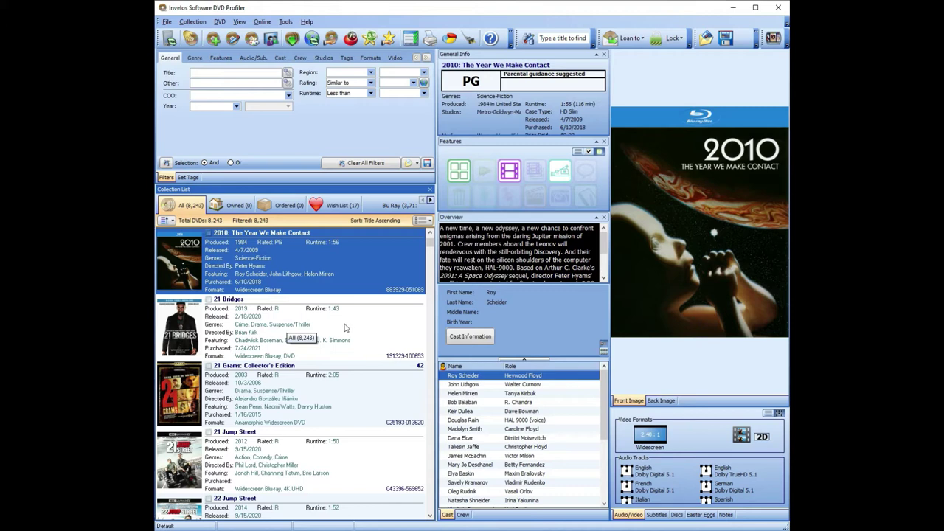
{"action": "left_click", "coordinate": [377, 327]}
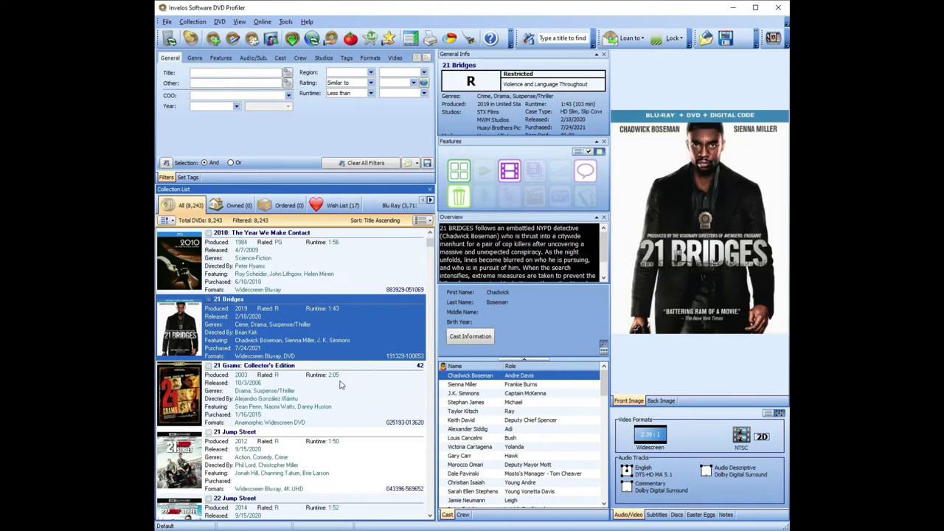
{"action": "scroll", "coordinate": [346, 383], "scroll_direction": "down", "scroll_amount": 3}
{"action": "left_click", "coordinate": [372, 328]}
{"action": "scroll", "coordinate": [330, 349], "scroll_direction": "down", "scroll_amount": 2}
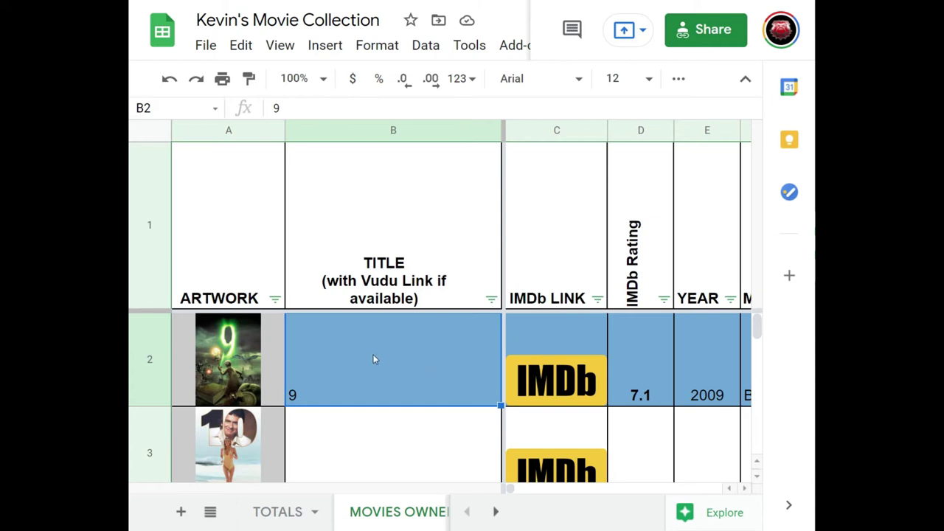
In the Google Sheets movie collection, open the Vudu link of the movie 9, view its page, and close it.
{"action": "mouse_move", "coordinate": [399, 346]}
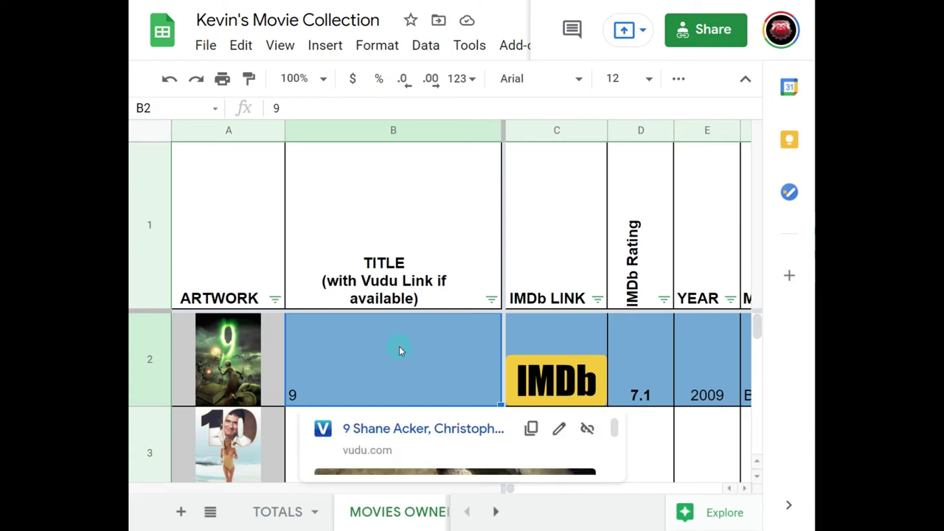
{"action": "left_click", "coordinate": [430, 428]}
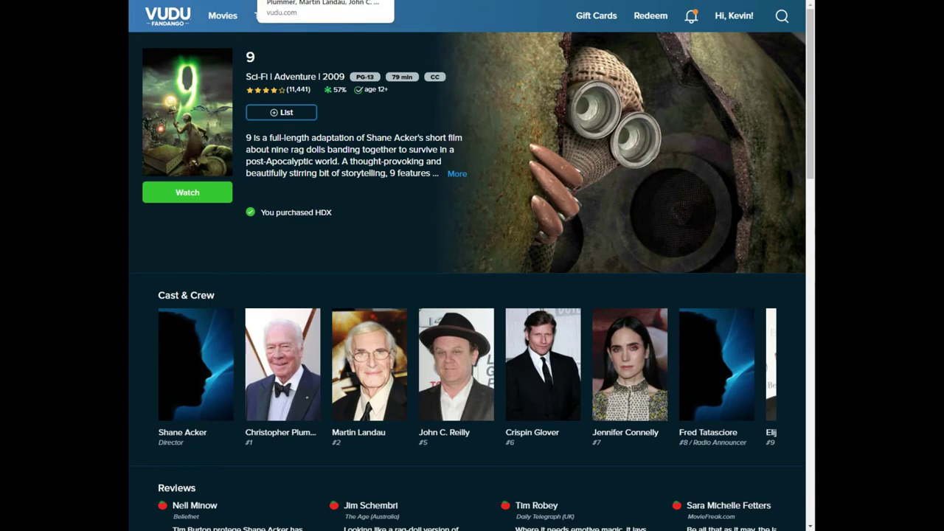
{"action": "key", "text": "ctrl+w"}
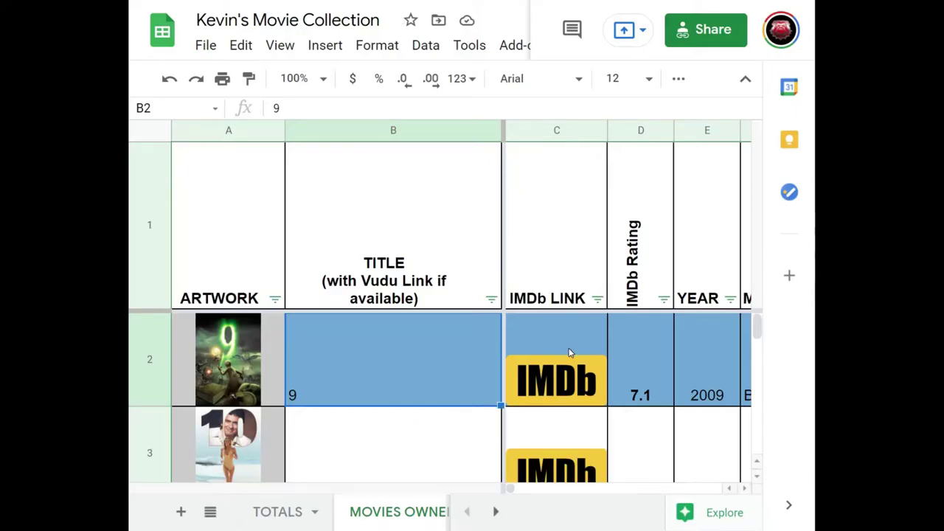
Open the IMDb link of the movie 9 from its spreadsheet row, view its page, and close it.
{"action": "left_click", "coordinate": [568, 352]}
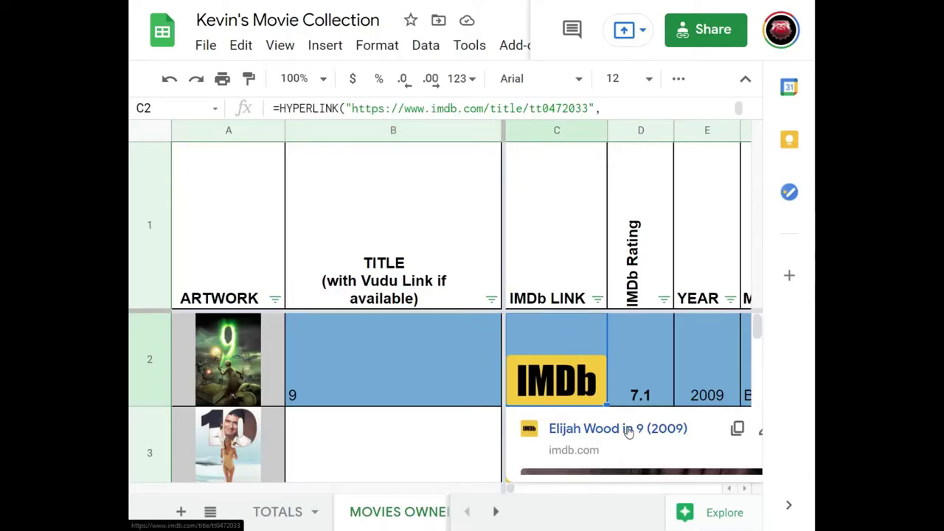
{"action": "left_click", "coordinate": [619, 429]}
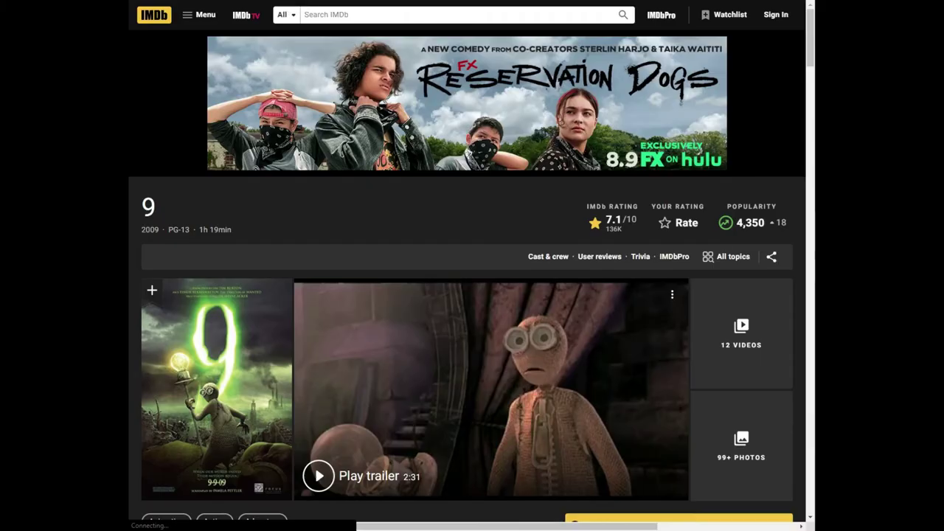
{"action": "key", "text": "ctrl+w"}
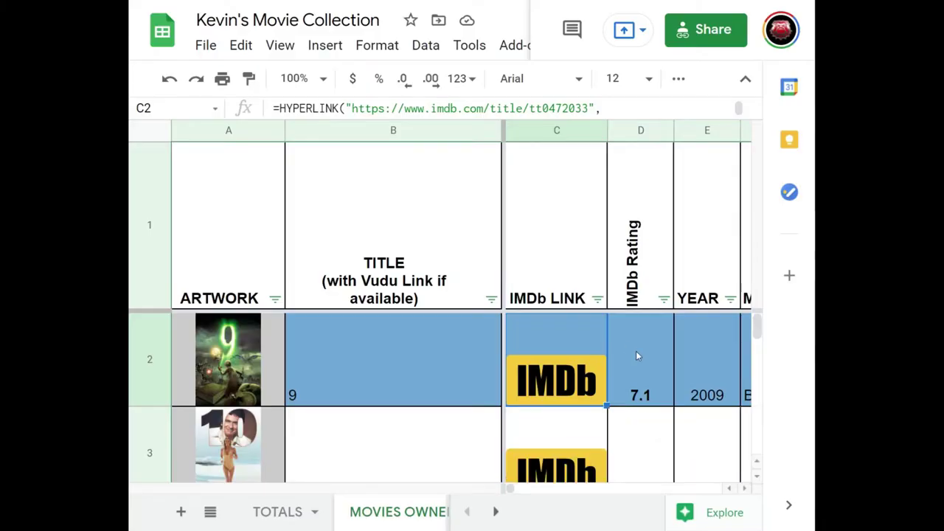
Examine the IMDb rating of the movie 9 and bring its year and media type columns into view.
{"action": "left_click", "coordinate": [633, 357]}
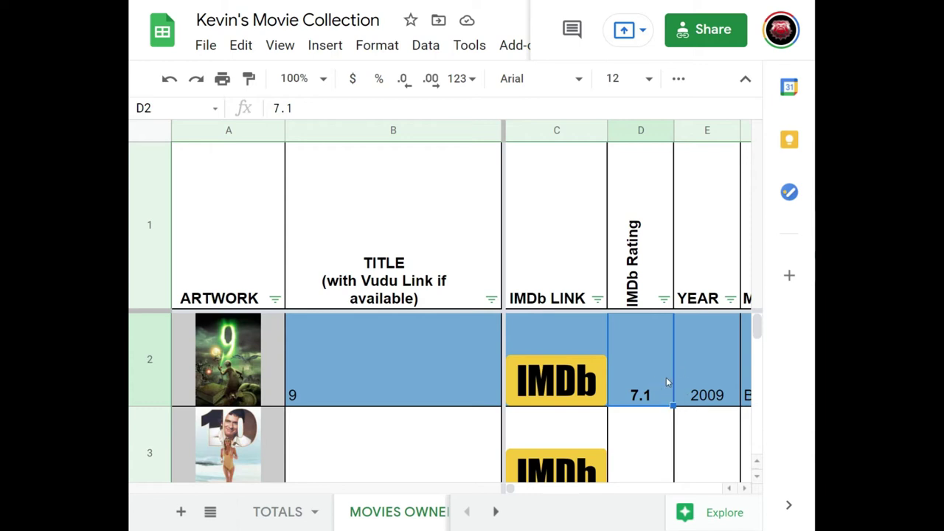
{"action": "left_click", "coordinate": [746, 493]}
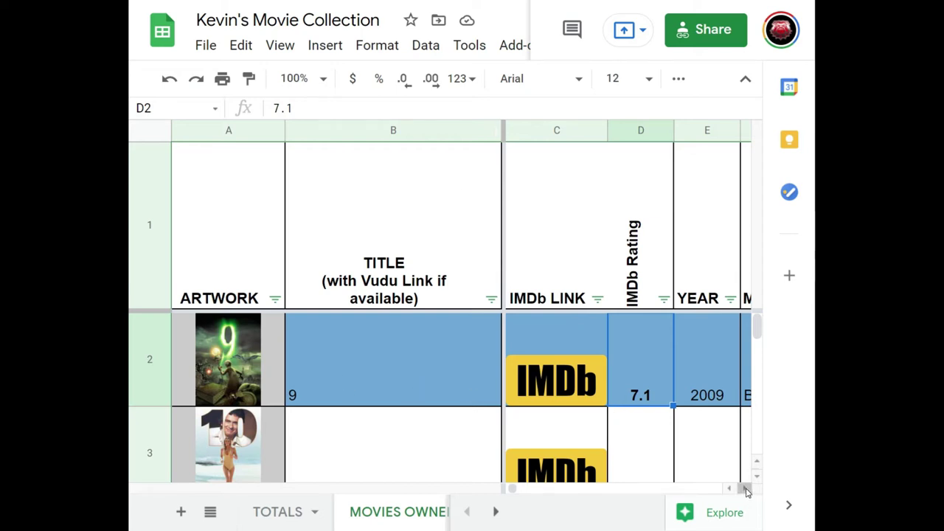
{"action": "left_click_drag", "start_coordinate": [511, 489], "coordinate": [516, 490]}
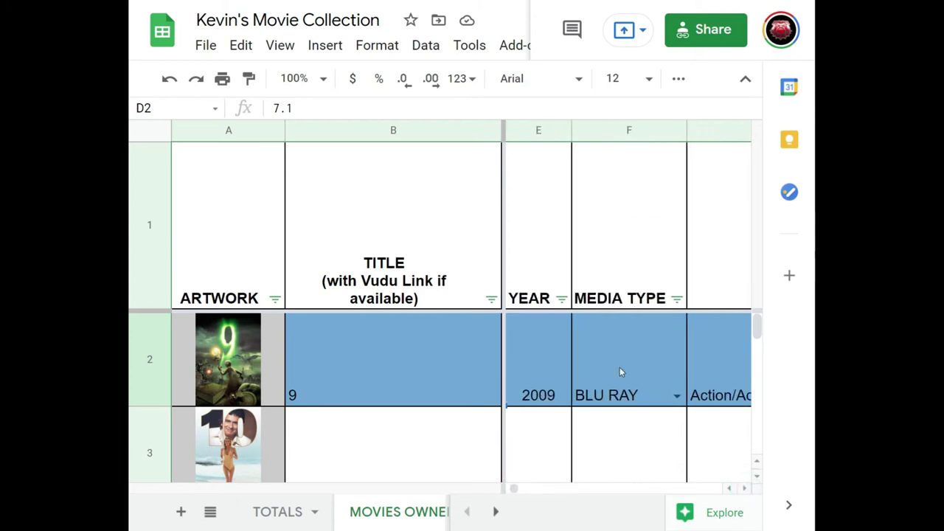
Review the media type choices for the movie 9 and select BLU RAY.
{"action": "left_click", "coordinate": [618, 282]}
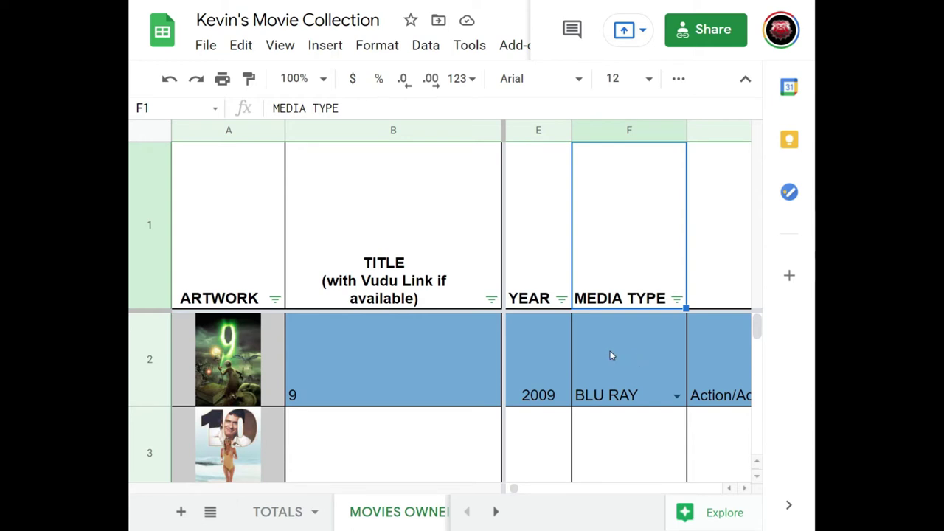
{"action": "left_click", "coordinate": [677, 396]}
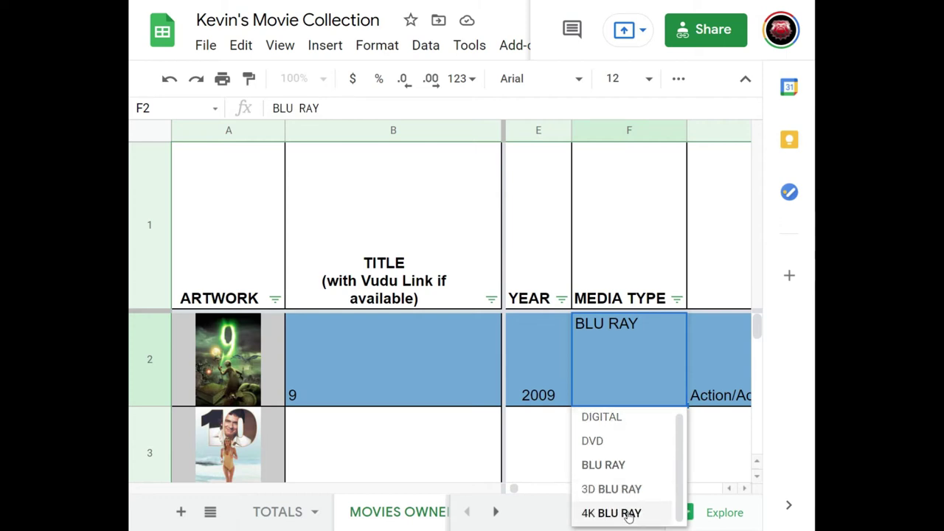
{"action": "left_click", "coordinate": [617, 466]}
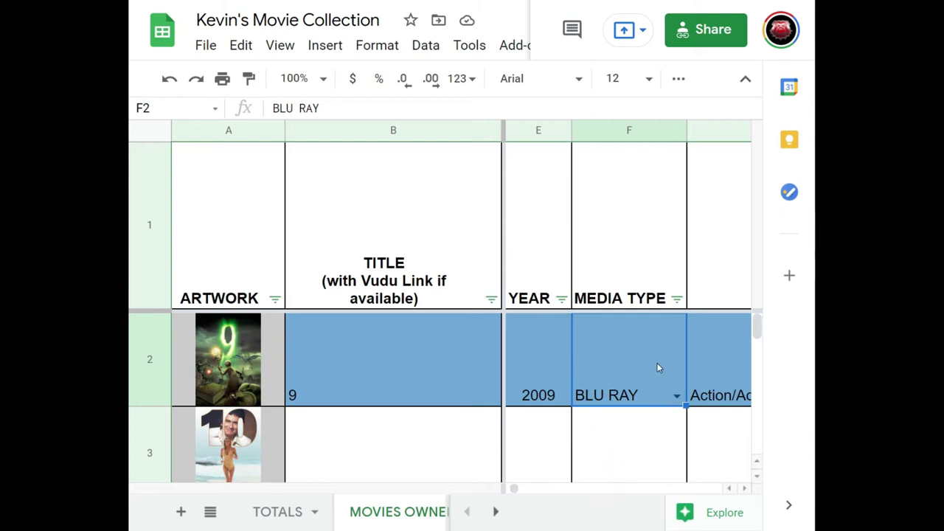
Examine the movie 9's genres, rating and the genre-marker formulas from the Action through Crime columns.
{"action": "key", "text": "Right"}
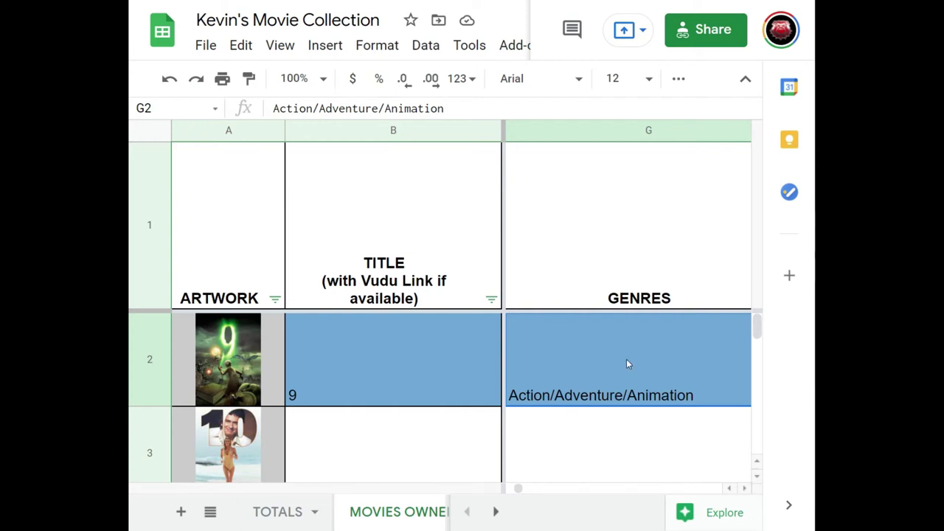
{"action": "key", "text": "Right"}
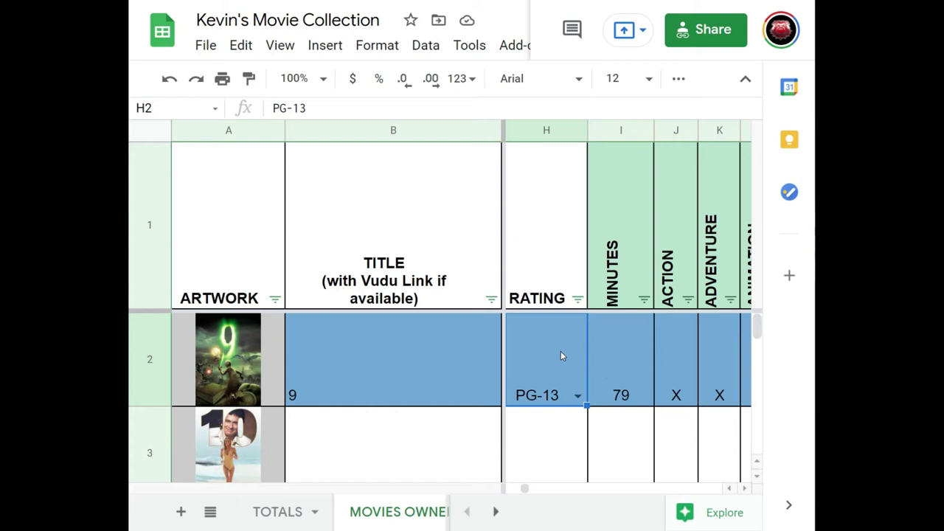
{"action": "left_click", "coordinate": [668, 368]}
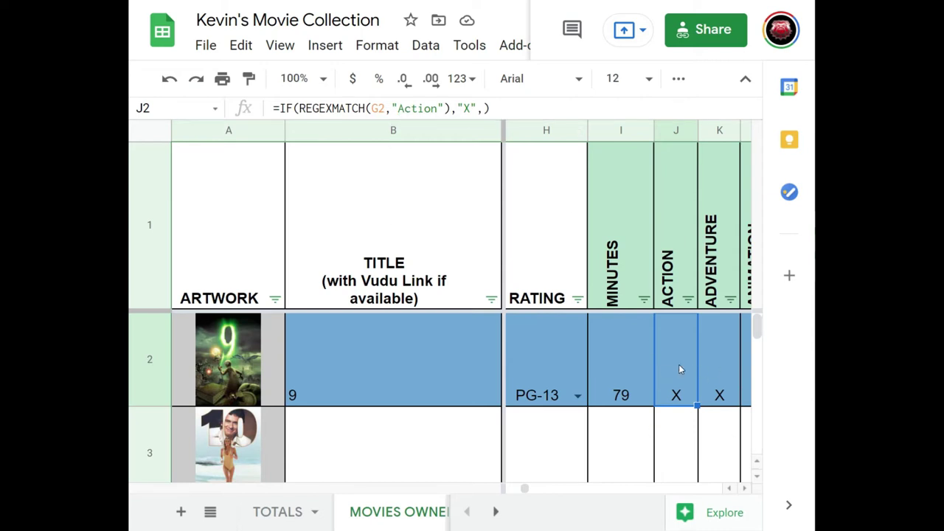
{"action": "key", "text": "Right"}
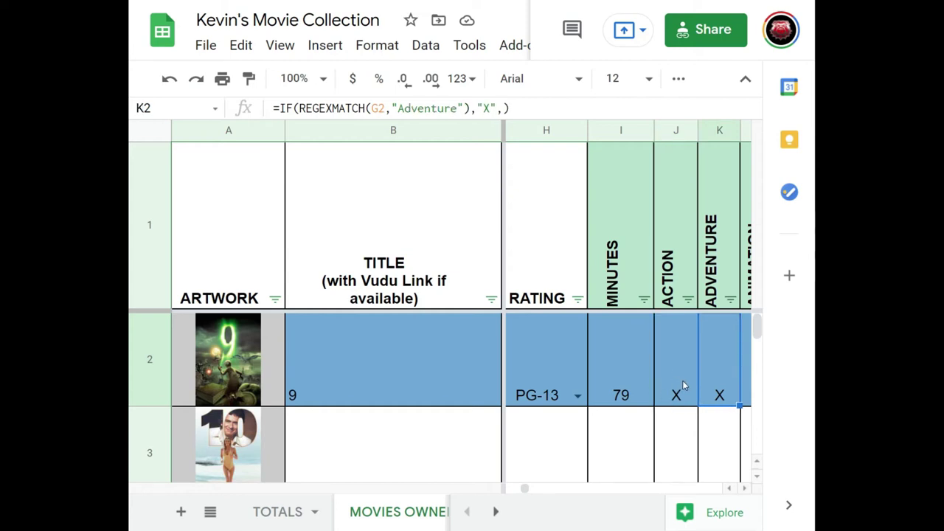
{"action": "key", "text": "Right"}
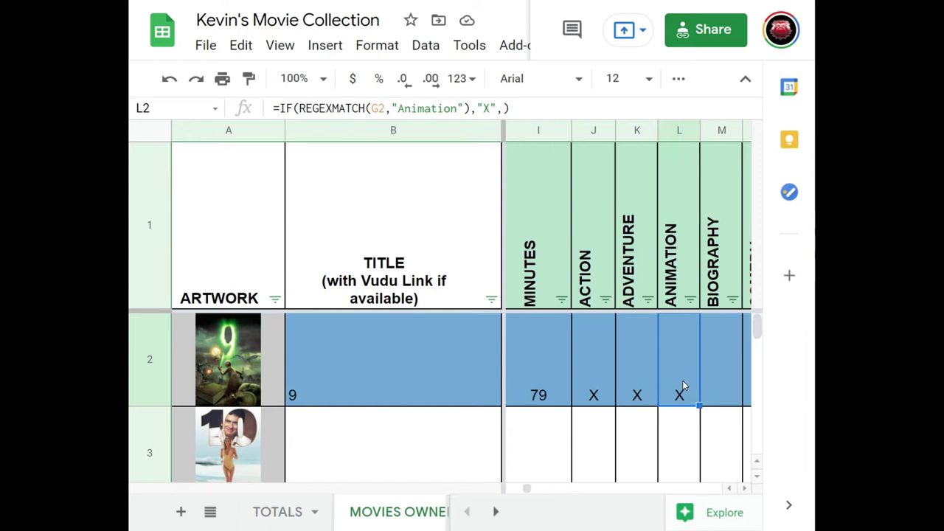
{"action": "key", "text": "Right"}
{"action": "key", "text": "Right"}
{"action": "key", "text": "Right"}
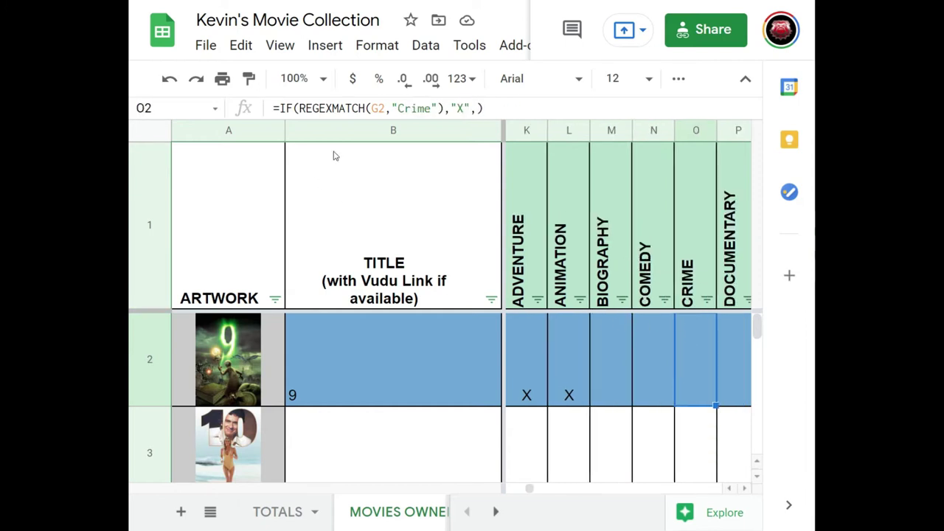
Go through the remaining genre columns in the movie 9's row as far as the SUBGENRES cell.
{"action": "key", "text": "Right"}
{"action": "key", "text": "Right"}
{"action": "key", "text": "Right"}
{"action": "key", "text": "Right"}
{"action": "key", "text": "Right"}
{"action": "key", "text": "Right"}
{"action": "key", "text": "Right"}
{"action": "key", "text": "Right"}
{"action": "key", "text": "Right"}
{"action": "key", "text": "Right"}
{"action": "key", "text": "Right"}
{"action": "key", "text": "Right"}
{"action": "key", "text": "Right"}
{"action": "key", "text": "Right"}
{"action": "key", "text": "Right"}
{"action": "key", "text": "Right"}
{"action": "key", "text": "Right"}
{"action": "key", "text": "Right"}
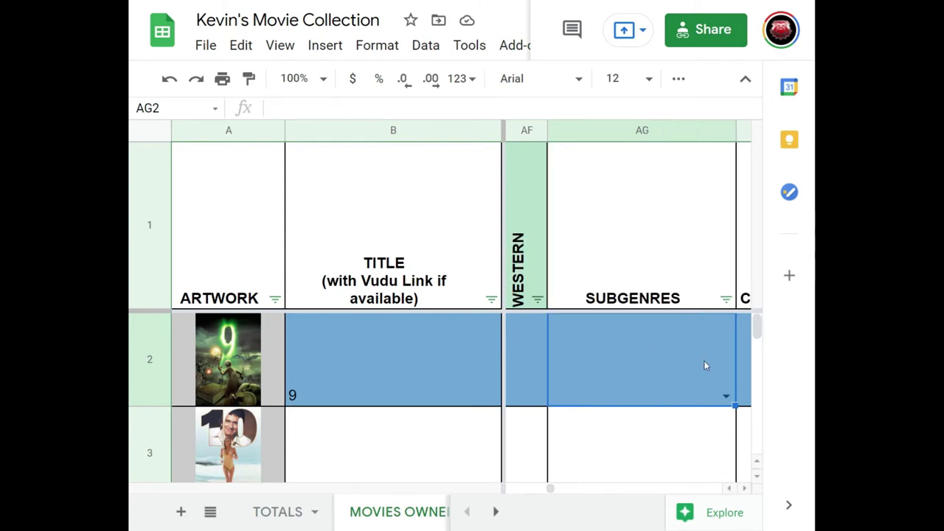
Browse the subgenre choices for the movie 9 down to the Dystopian and Epic entries, and close the list without choosing one.
{"action": "left_click", "coordinate": [727, 396]}
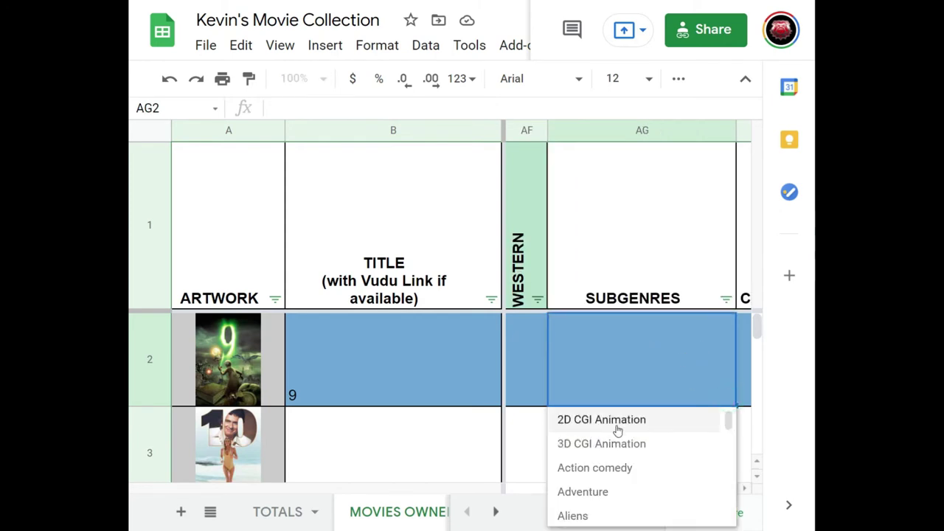
{"action": "scroll", "coordinate": [618, 430], "scroll_direction": "down", "scroll_amount": 3}
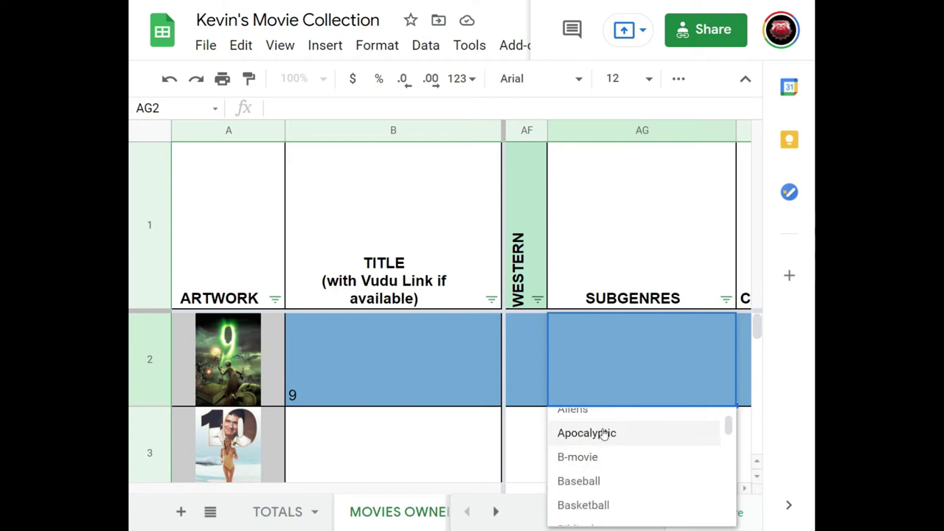
{"action": "scroll", "coordinate": [597, 432], "scroll_direction": "up", "scroll_amount": 1}
{"action": "scroll", "coordinate": [610, 461], "scroll_direction": "down", "scroll_amount": 2}
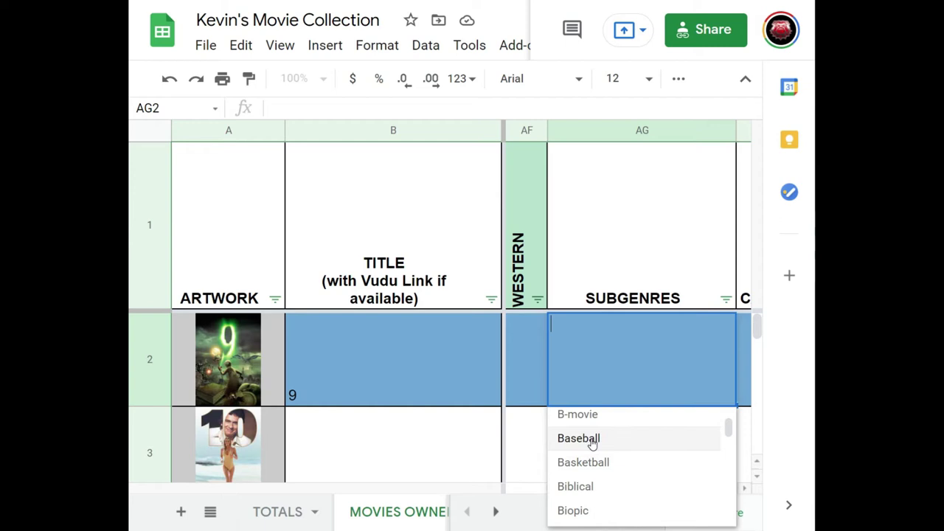
{"action": "scroll", "coordinate": [594, 442], "scroll_direction": "down", "scroll_amount": 2}
{"action": "scroll", "coordinate": [590, 430], "scroll_direction": "up", "scroll_amount": 1}
{"action": "scroll", "coordinate": [586, 436], "scroll_direction": "down", "scroll_amount": 3}
{"action": "scroll", "coordinate": [609, 452], "scroll_direction": "down", "scroll_amount": 2}
{"action": "scroll", "coordinate": [607, 464], "scroll_direction": "down", "scroll_amount": 1}
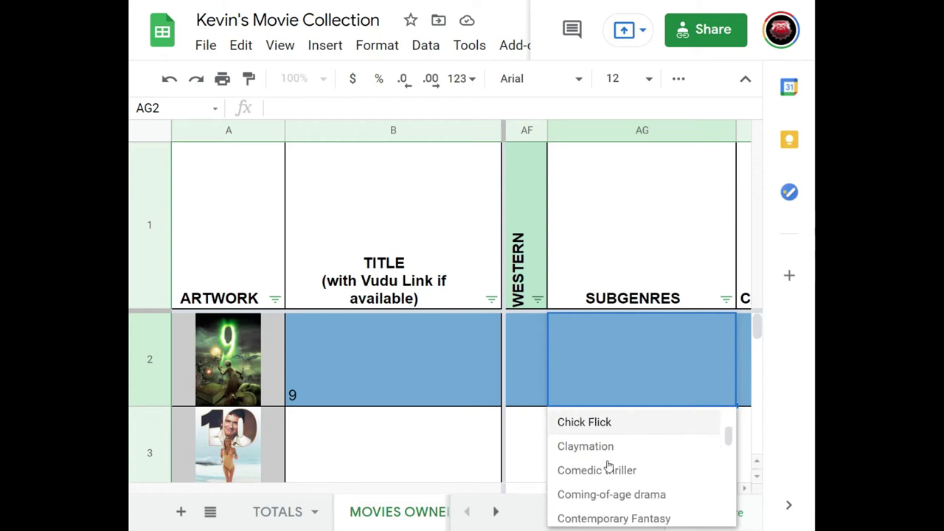
{"action": "scroll", "coordinate": [608, 464], "scroll_direction": "down", "scroll_amount": 1}
{"action": "scroll", "coordinate": [652, 467], "scroll_direction": "down", "scroll_amount": 6}
{"action": "scroll", "coordinate": [645, 472], "scroll_direction": "down", "scroll_amount": 5}
{"action": "scroll", "coordinate": [649, 465], "scroll_direction": "up", "scroll_amount": 1}
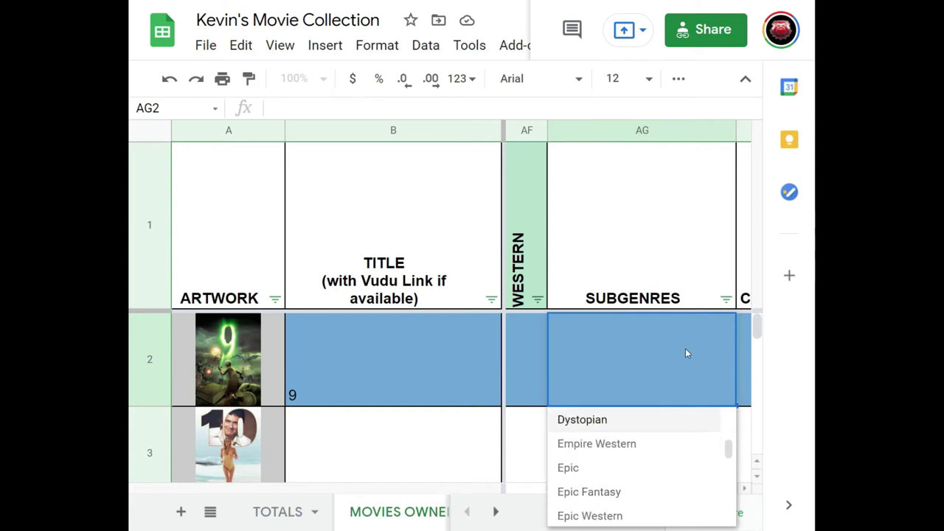
{"action": "left_click", "coordinate": [685, 349]}
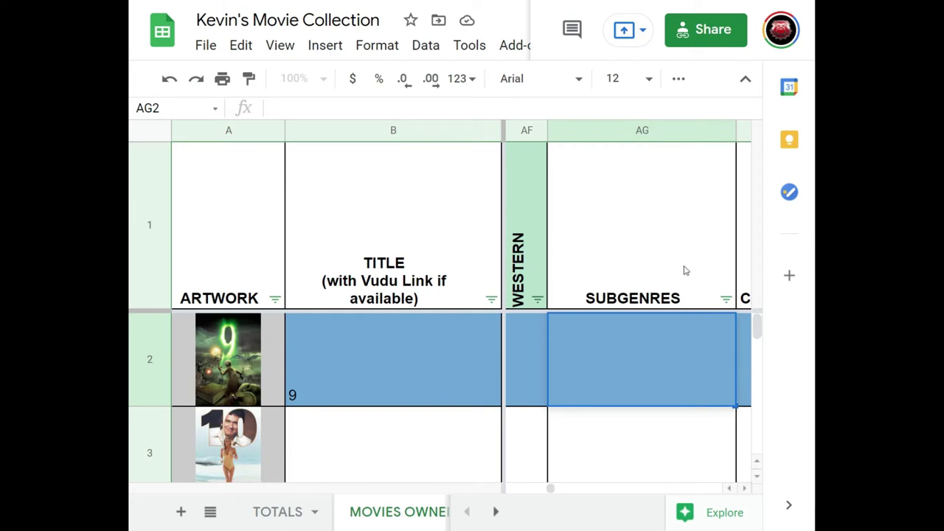
{"action": "left_click", "coordinate": [684, 270]}
{"action": "left_click", "coordinate": [667, 353]}
Check the movie 9's case type and disc format cells, and view the 4K BLU RAY choices without choosing one.
{"action": "key", "text": "Tab"}
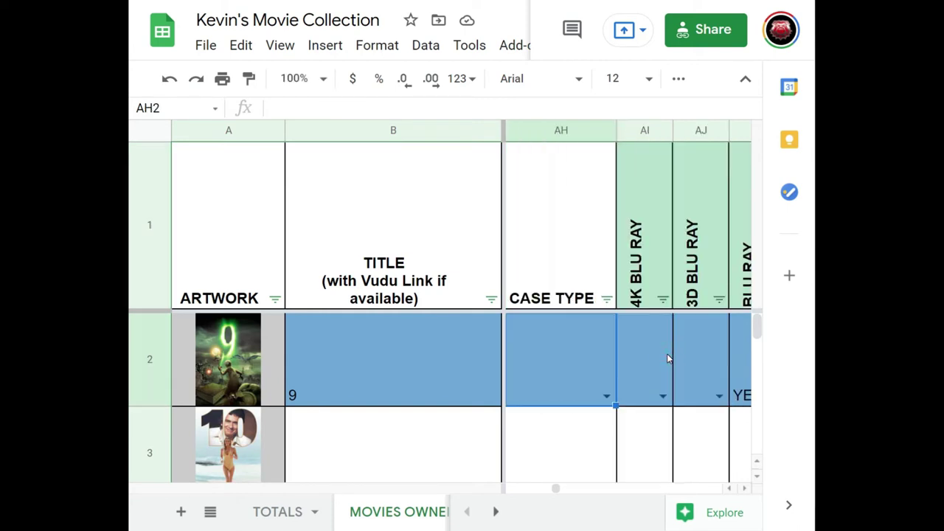
{"action": "left_click", "coordinate": [623, 366]}
{"action": "key", "text": "Tab"}
{"action": "key", "text": "Tab"}
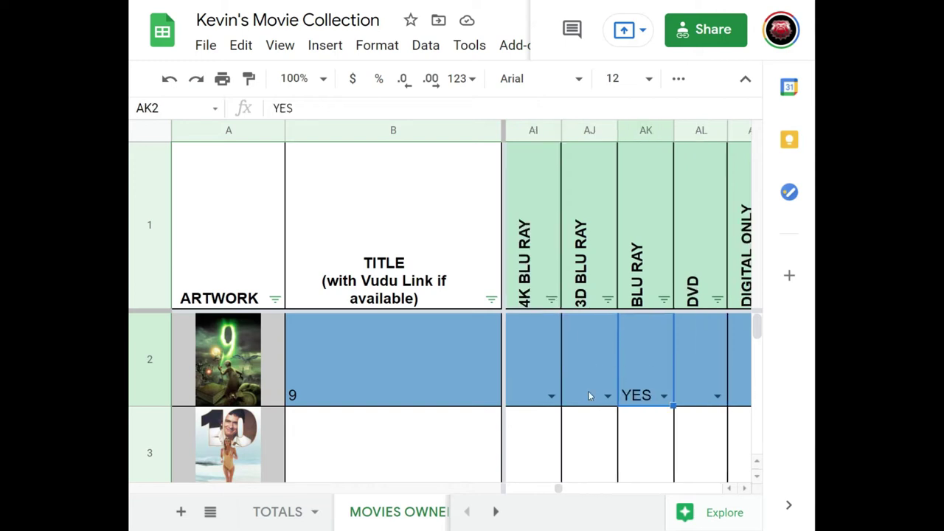
{"action": "left_click", "coordinate": [551, 395]}
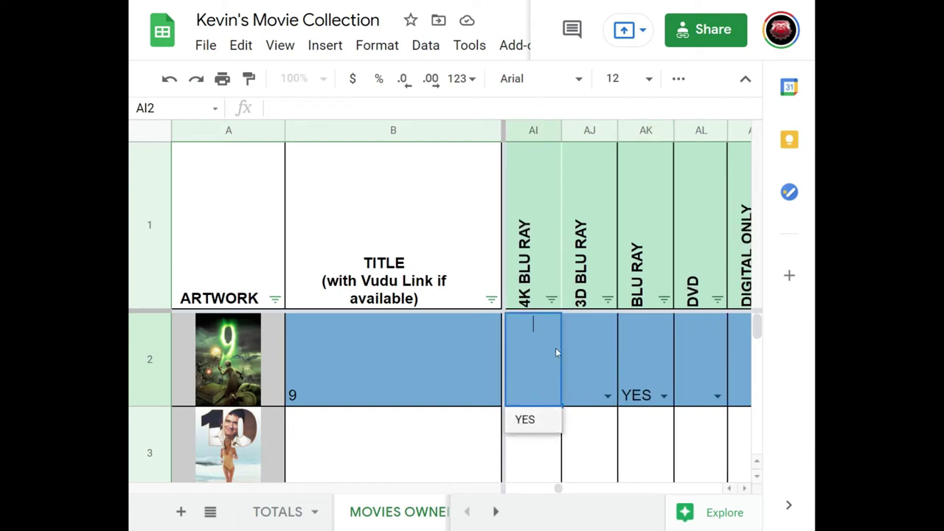
{"action": "left_click", "coordinate": [590, 358]}
Examine the movie 9's BLU RAY and DVD cells and the formulas under DIGITAL ONLY and COUNT AS 1 PHYSICAL MOVIE.
{"action": "left_click", "coordinate": [646, 365]}
{"action": "key", "text": "Tab"}
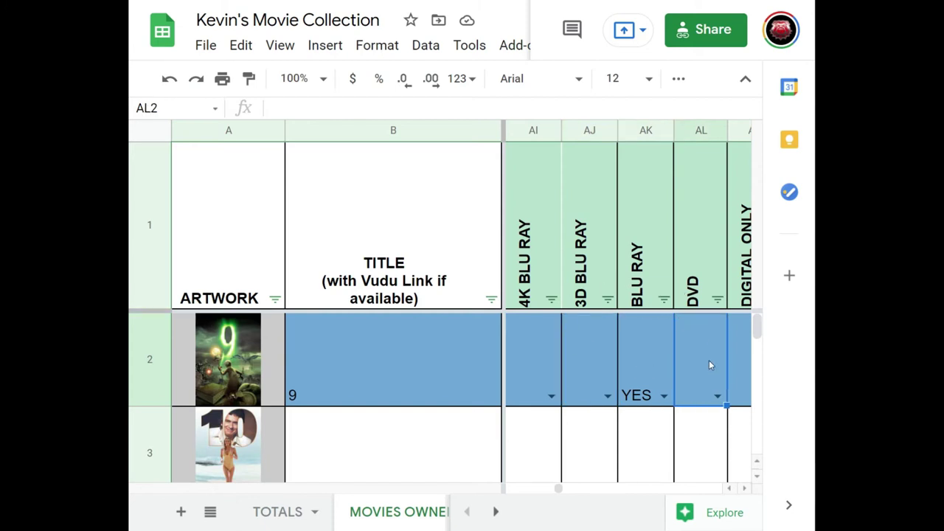
{"action": "key", "text": "Tab"}
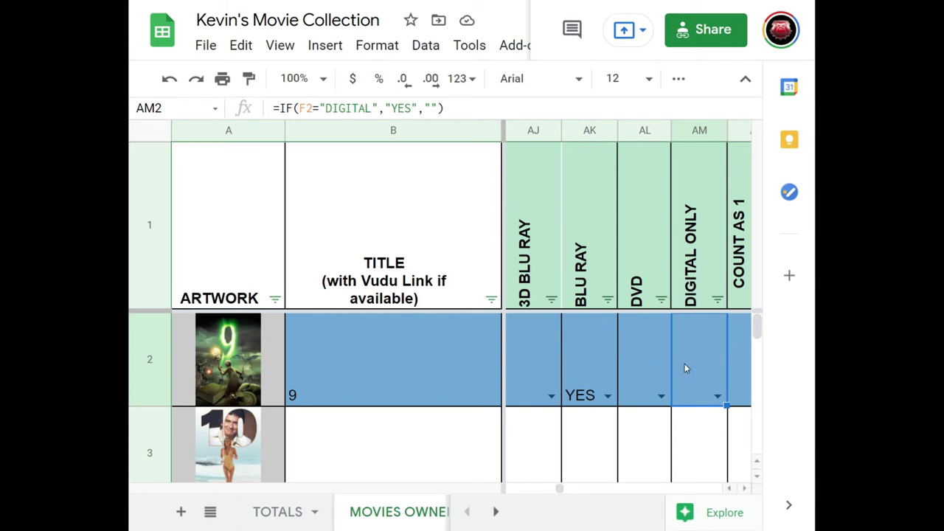
{"action": "key", "text": "Right"}
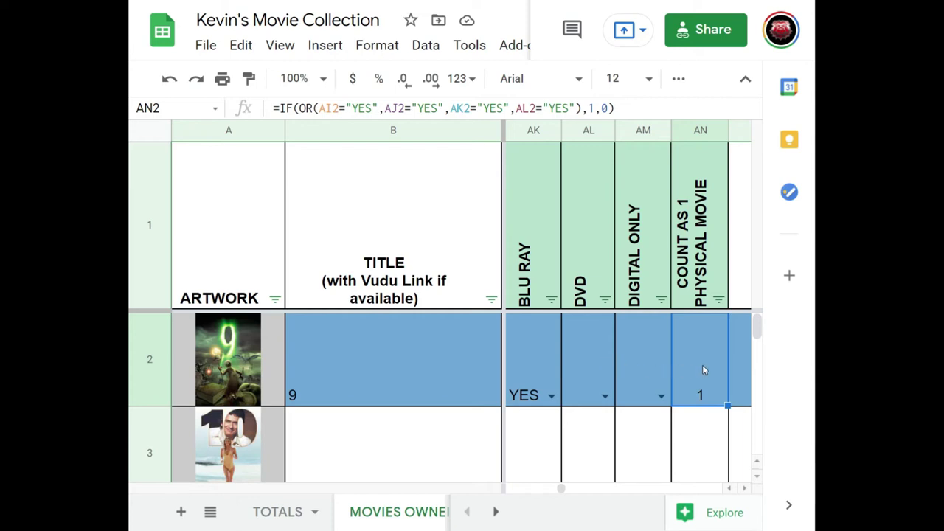
Review the VUDU quality choices for the movie 9 and close the list without changing the entry.
{"action": "key", "text": "Right"}
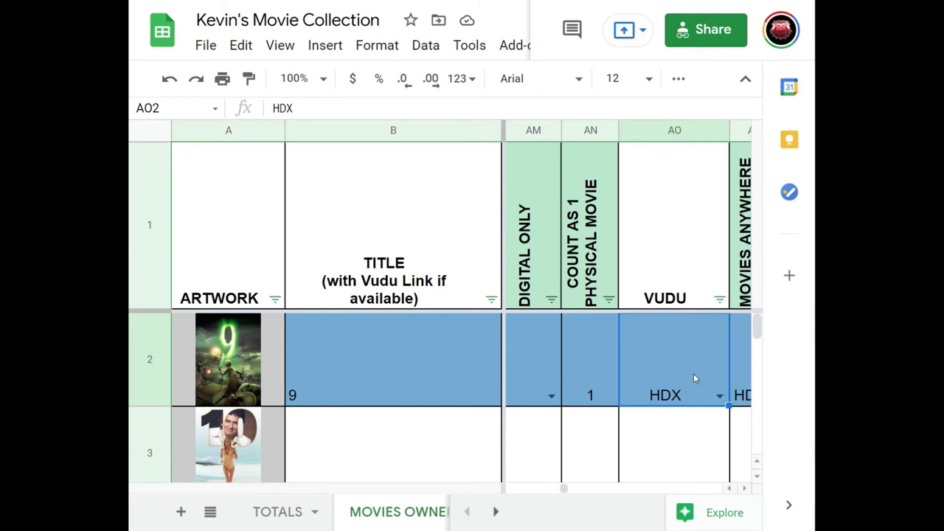
{"action": "left_click", "coordinate": [720, 398]}
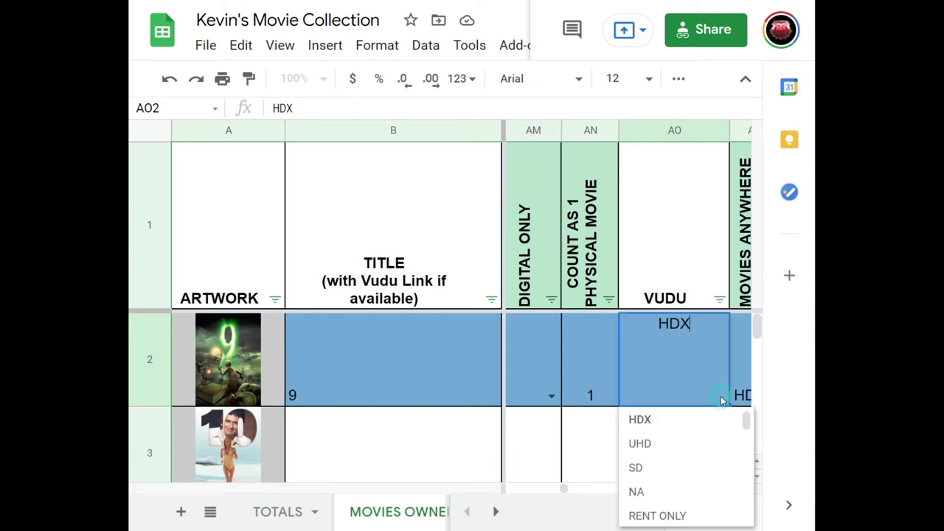
{"action": "left_click", "coordinate": [682, 361]}
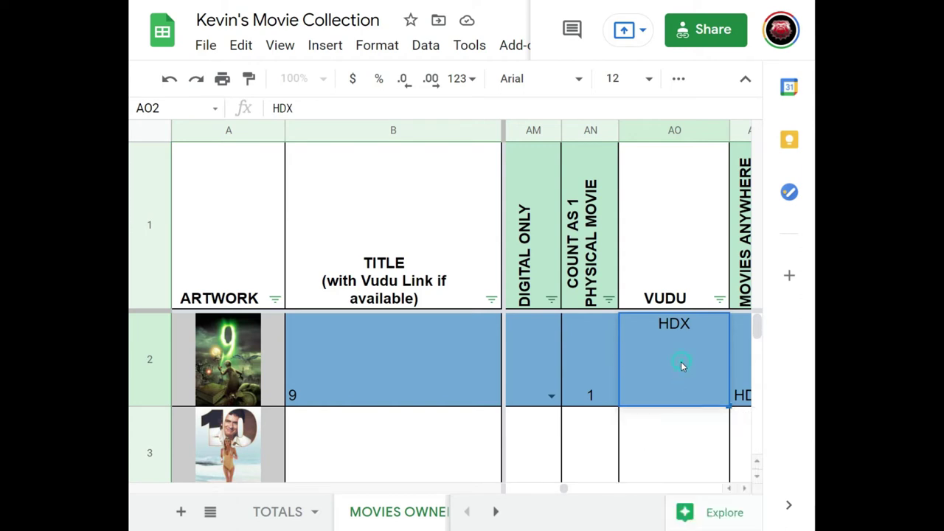
{"action": "left_click", "coordinate": [696, 280]}
{"action": "left_click", "coordinate": [692, 351]}
Review the MOVIES ANYWHERE quality choices for the movie 9 and close the list without changing the entry.
{"action": "key", "text": "Right"}
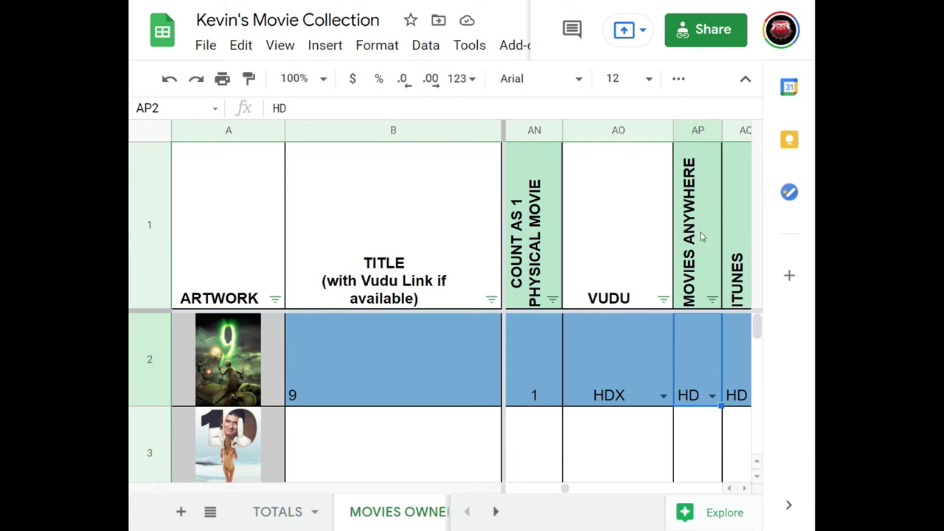
{"action": "left_click", "coordinate": [712, 395]}
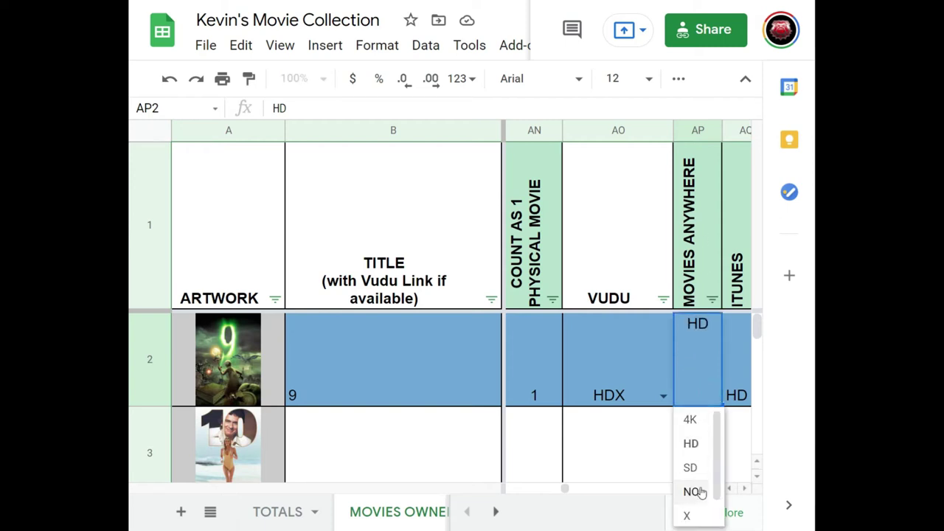
{"action": "left_click", "coordinate": [685, 372]}
{"action": "left_click", "coordinate": [649, 361]}
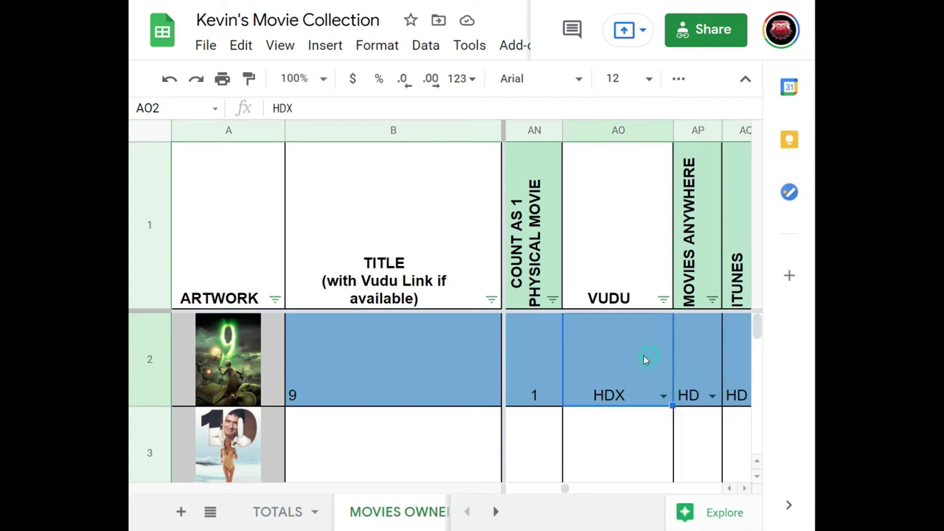
Go through the movie 9's MOVIES ANYWHERE, ITUNES, GOOGLE PLAY and WATCHED cells as far as ACTORS 1.
{"action": "left_click", "coordinate": [688, 360]}
{"action": "key", "text": "Right"}
{"action": "key", "text": "Right"}
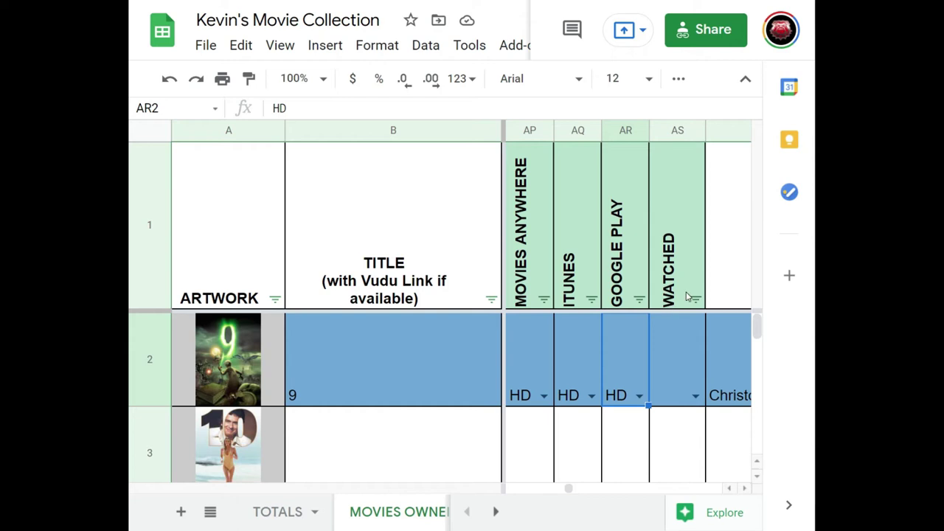
{"action": "left_click", "coordinate": [680, 363]}
{"action": "key", "text": "Right"}
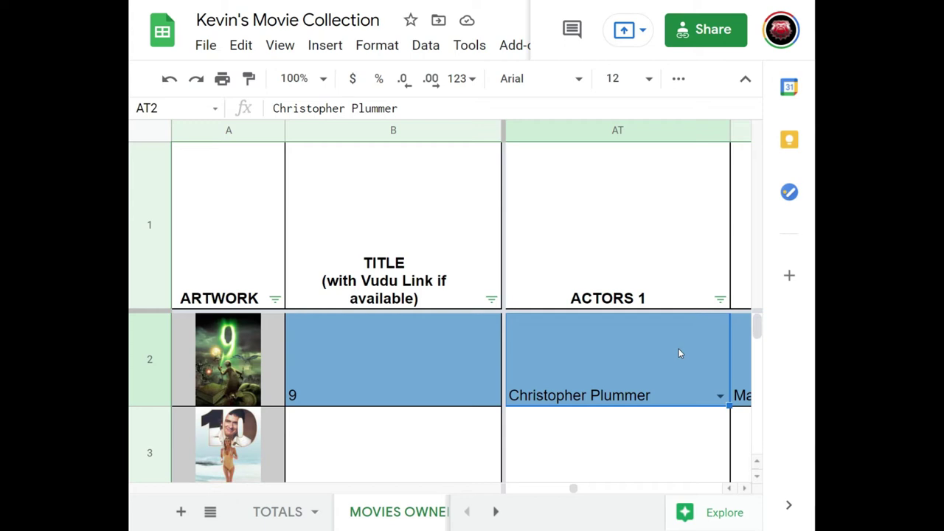
Browse the list of actor choices in the movie 9's ACTORS 2 cell and close it without choosing one.
{"action": "key", "text": "Right"}
{"action": "left_click", "coordinate": [720, 396]}
{"action": "scroll", "coordinate": [624, 447], "scroll_direction": "down", "scroll_amount": 2}
{"action": "scroll", "coordinate": [622, 449], "scroll_direction": "down", "scroll_amount": 10}
{"action": "scroll", "coordinate": [622, 450], "scroll_direction": "down", "scroll_amount": 10}
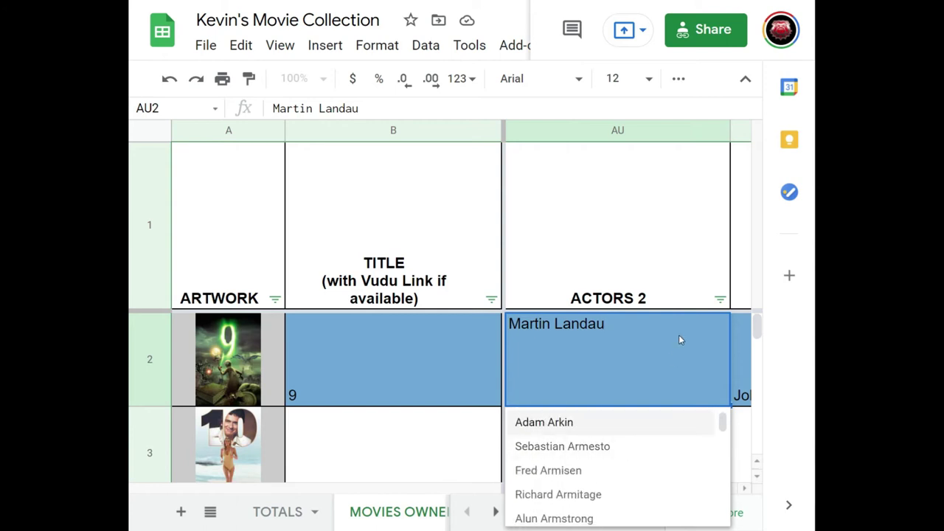
{"action": "left_click", "coordinate": [693, 270]}
Look up "martin l" in the movie 9's ACTORS 2 cell and choose Martin Landau.
{"action": "left_click", "coordinate": [698, 366]}
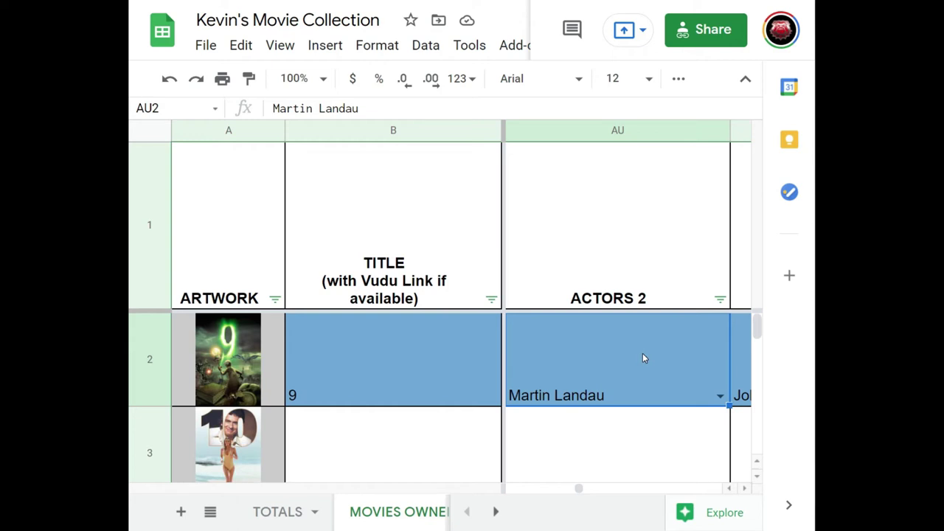
{"action": "type", "text": "martin l"}
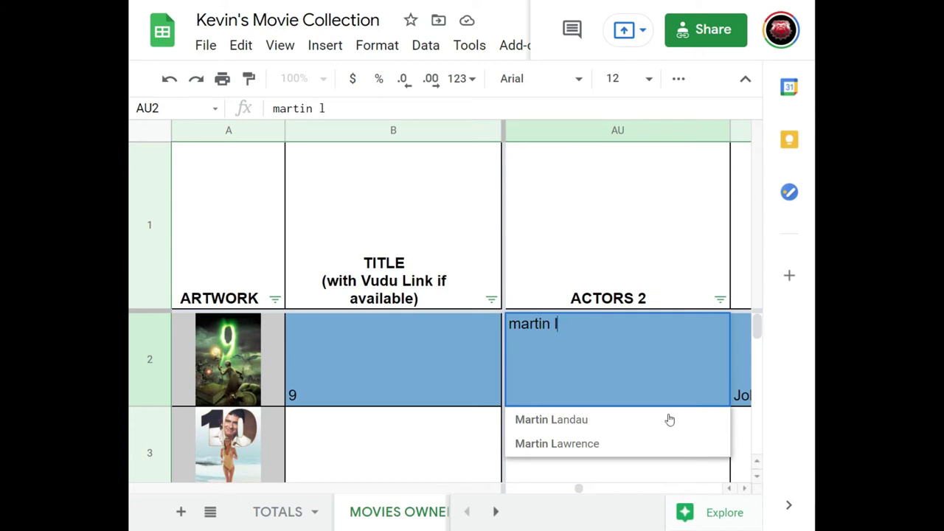
{"action": "left_click", "coordinate": [638, 424]}
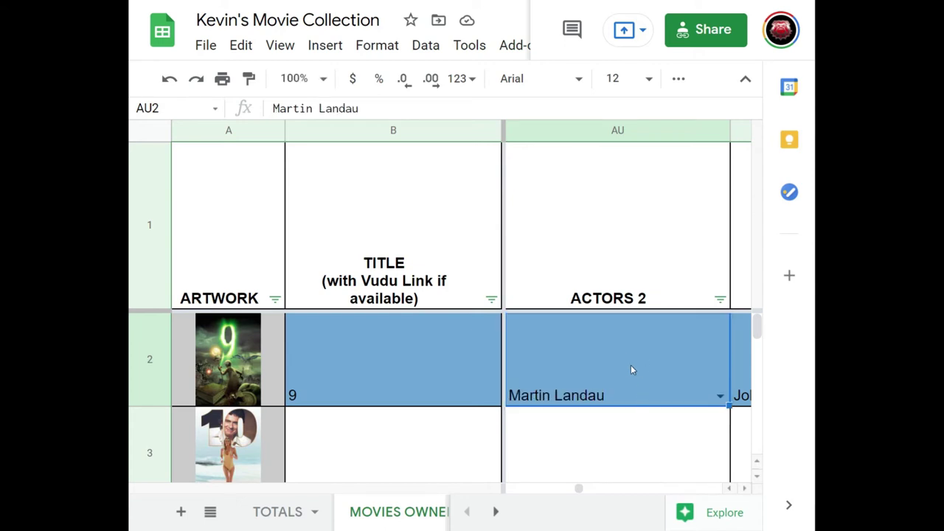
Go through the movie 9's remaining actor columns up to ACTORS 26, then the COLLECTION/EDITION/SERIES and NOTES cells.
{"action": "key", "text": "Tab"}
{"action": "key", "text": "Tab"}
{"action": "key", "text": "Tab"}
{"action": "key", "text": "Tab"}
{"action": "key", "text": "Tab"}
{"action": "key", "text": "Tab"}
{"action": "key", "text": "Tab"}
{"action": "key", "text": "Tab"}
{"action": "key", "text": "Tab"}
{"action": "key", "text": "Tab"}
{"action": "key", "text": "Tab"}
{"action": "key", "text": "Tab"}
{"action": "key", "text": "Tab"}
{"action": "key", "text": "Tab"}
{"action": "key", "text": "Tab"}
{"action": "key", "text": "Tab"}
{"action": "key", "text": "Tab"}
{"action": "key", "text": "Tab"}
{"action": "key", "text": "Tab"}
{"action": "key", "text": "Tab"}
{"action": "key", "text": "Tab"}
{"action": "key", "text": "Tab"}
{"action": "key", "text": "Tab"}
{"action": "key", "text": "Tab"}
{"action": "key", "text": "Tab"}
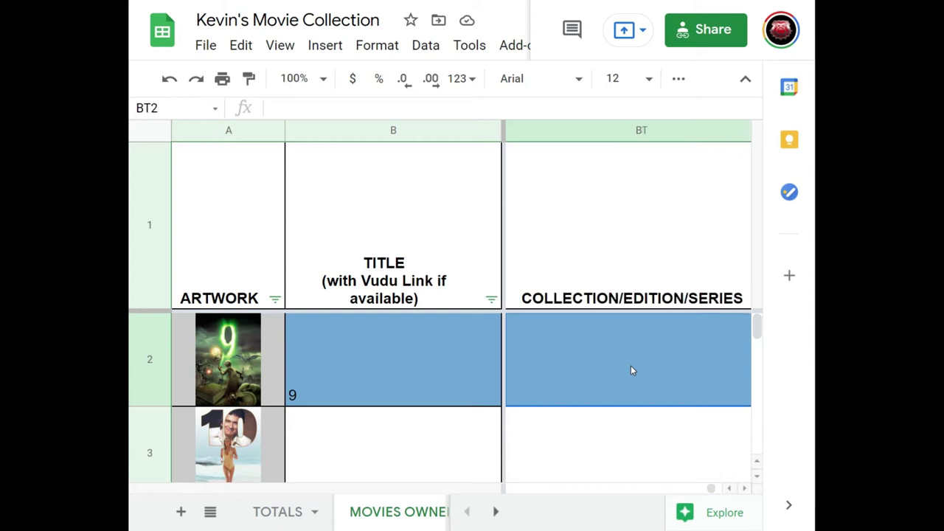
{"action": "key", "text": "shift+Tab"}
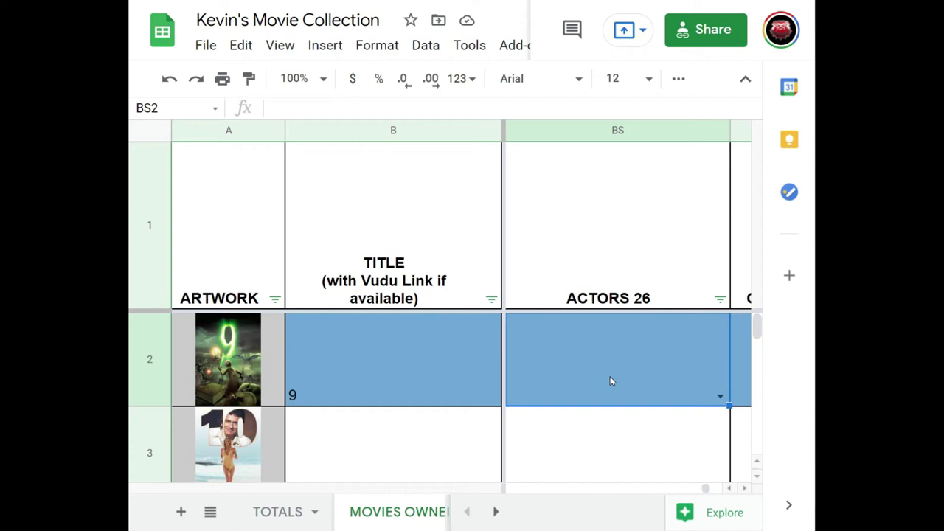
{"action": "key", "text": "Tab"}
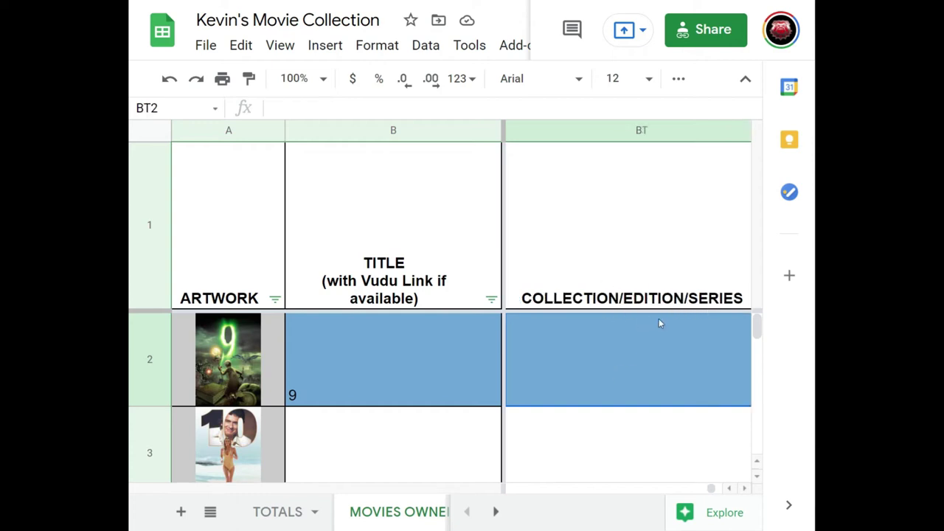
{"action": "key", "text": "Tab"}
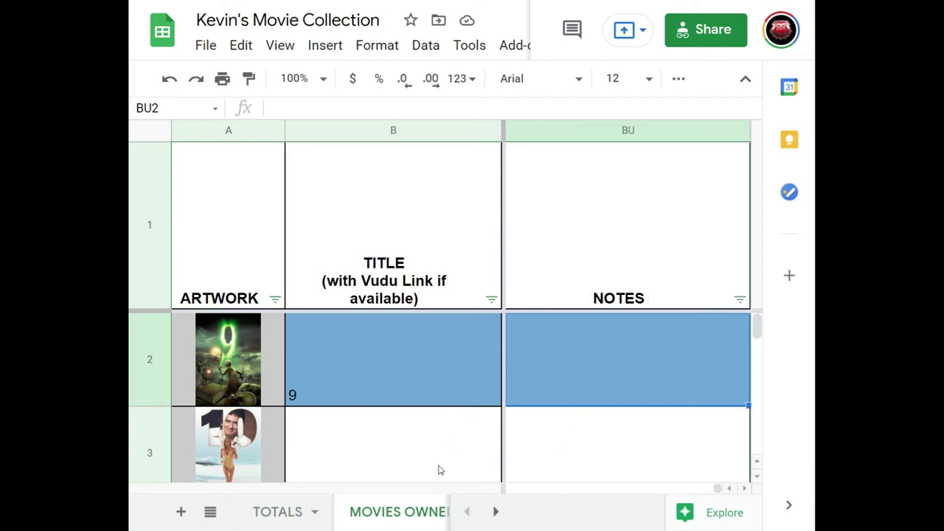
Preview the movie 9's Vudu link and look down the movie list to the ZZ_Total_ZZ row at its end.
{"action": "mouse_move", "coordinate": [447, 383]}
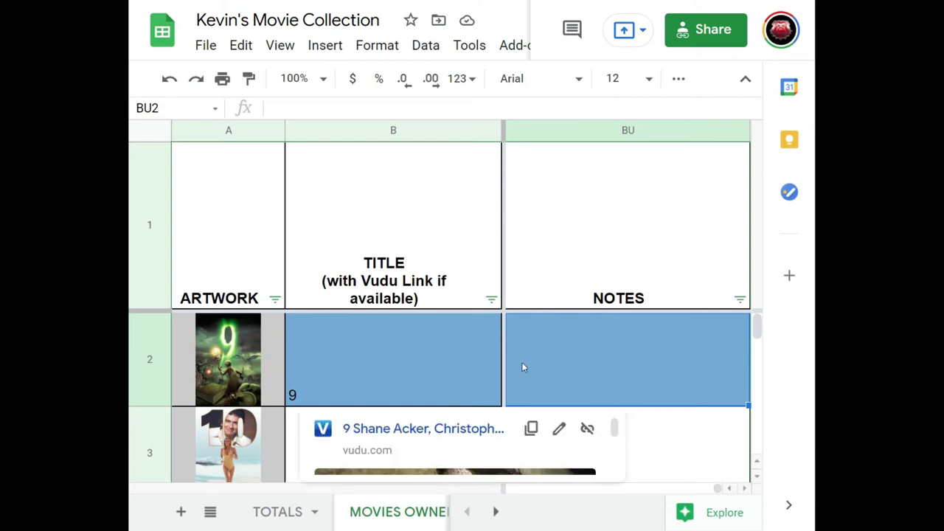
{"action": "scroll", "coordinate": [628, 368], "scroll_direction": "down", "scroll_amount": 1}
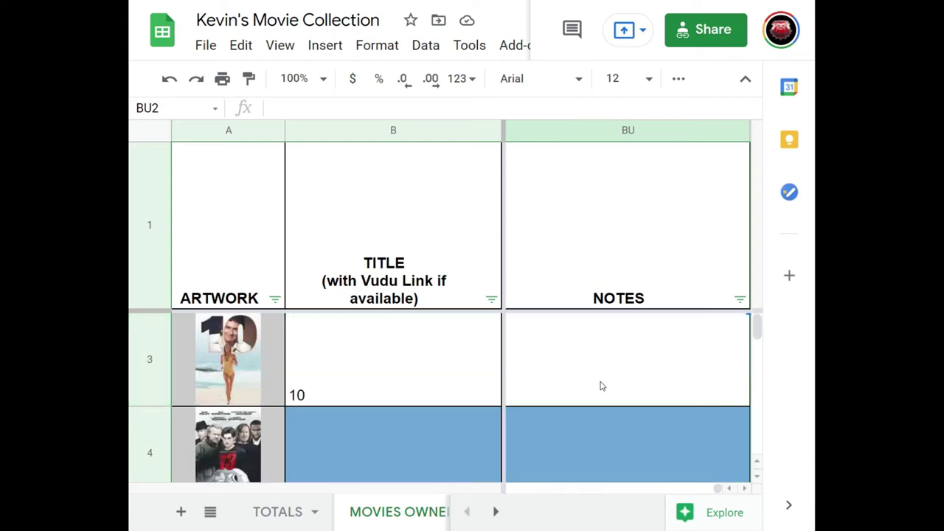
{"action": "scroll", "coordinate": [384, 410], "scroll_direction": "down", "scroll_amount": 4}
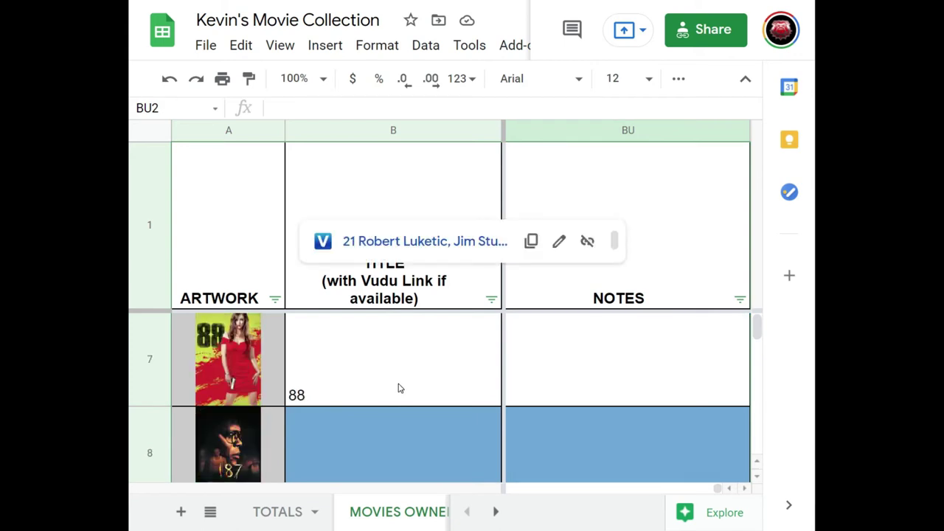
{"action": "scroll", "coordinate": [494, 422], "scroll_direction": "down", "scroll_amount": 1}
{"action": "left_click_drag", "start_coordinate": [760, 333], "coordinate": [757, 459]}
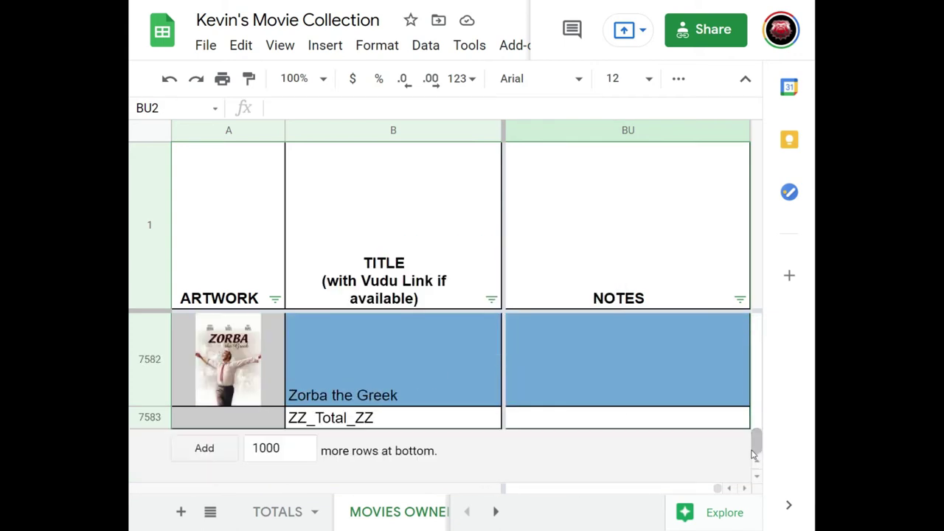
Examine the YEAR and MEDIA TYPE formulas in the ZZ_Total_ZZ row.
{"action": "left_click", "coordinate": [565, 428]}
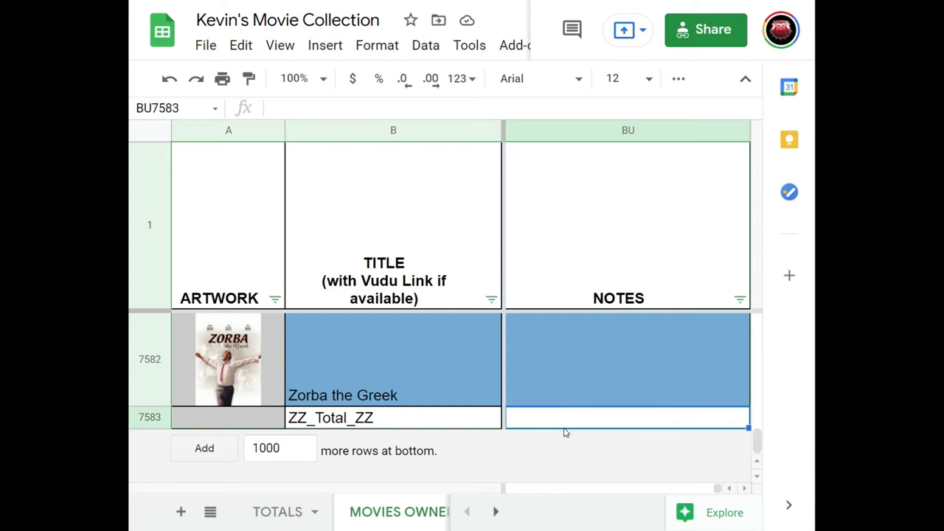
{"action": "key", "text": "ctrl+Left"}
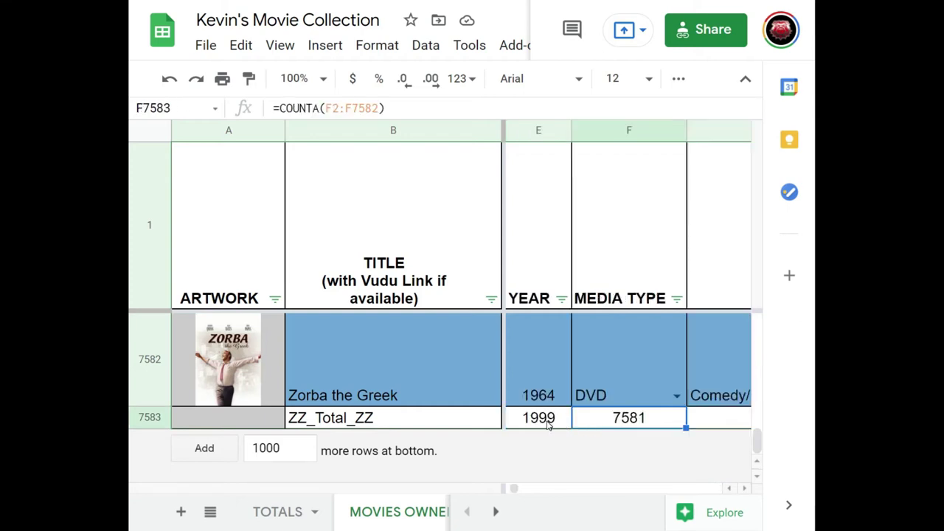
{"action": "left_click", "coordinate": [549, 421]}
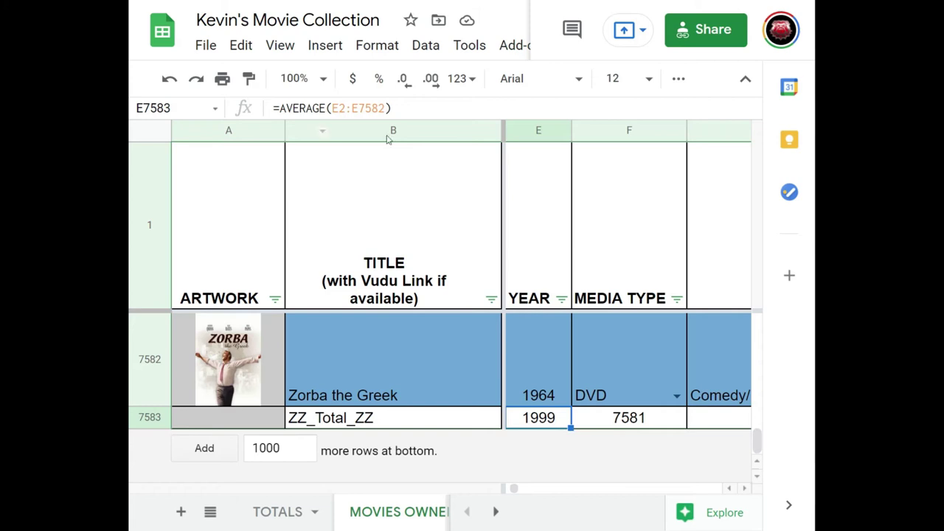
{"action": "left_click", "coordinate": [599, 421]}
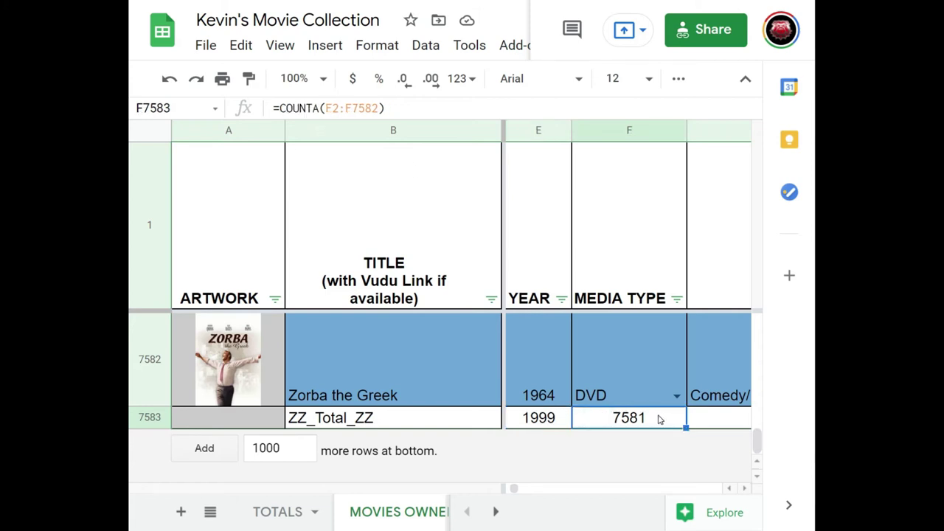
Go through the genre count formulas in the ZZ_Total_ZZ row, from ACTION to WESTERN.
{"action": "left_click", "coordinate": [695, 420]}
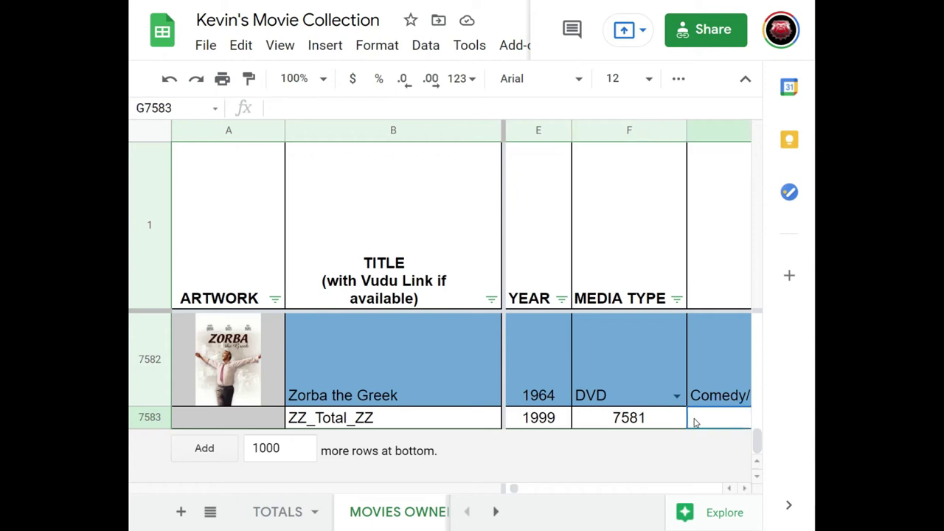
{"action": "key", "text": "Right"}
{"action": "key", "text": "Right"}
{"action": "key", "text": "Right"}
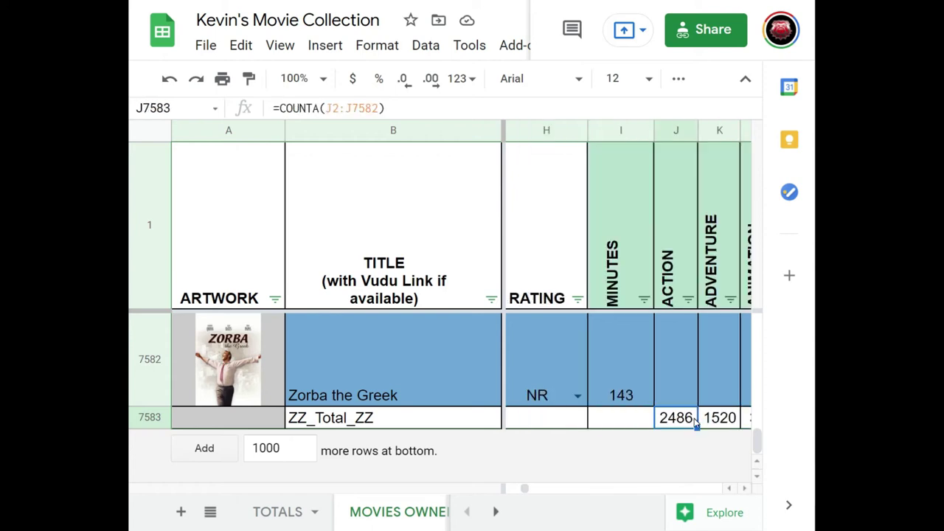
{"action": "key", "text": "Right"}
{"action": "key", "text": "Right"}
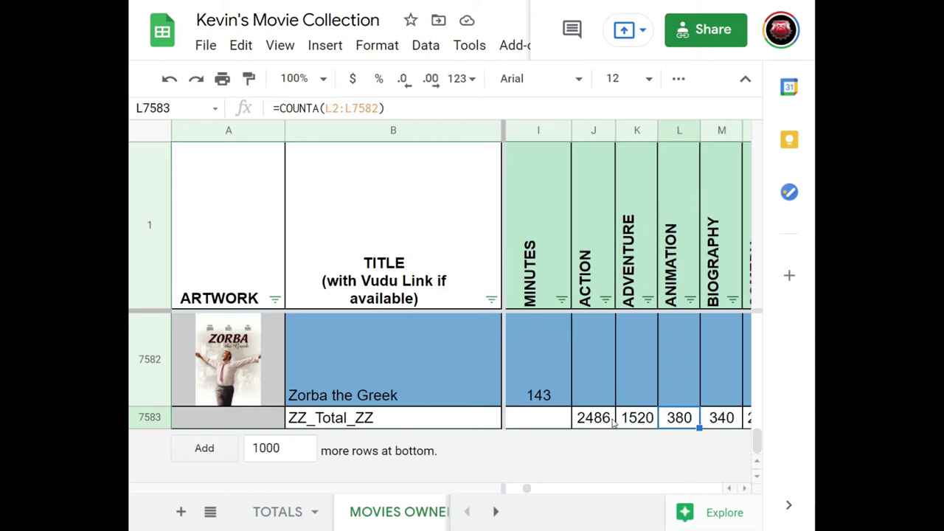
{"action": "key", "text": "Right"}
{"action": "key", "text": "Right"}
{"action": "key", "text": "Right"}
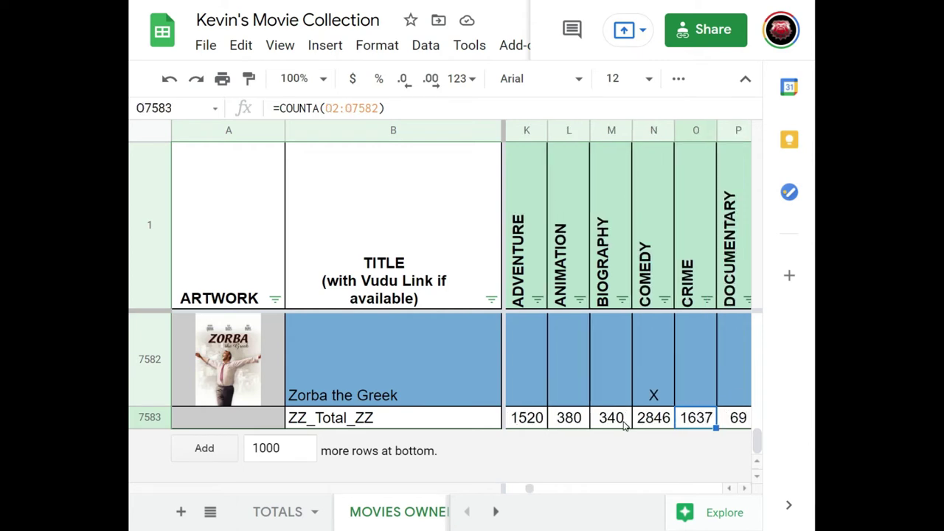
{"action": "key", "text": "Right"}
{"action": "key", "text": "Right"}
{"action": "key", "text": "Right"}
{"action": "key", "text": "Right"}
{"action": "key", "text": "Right"}
{"action": "key", "text": "Right"}
{"action": "key", "text": "Right"}
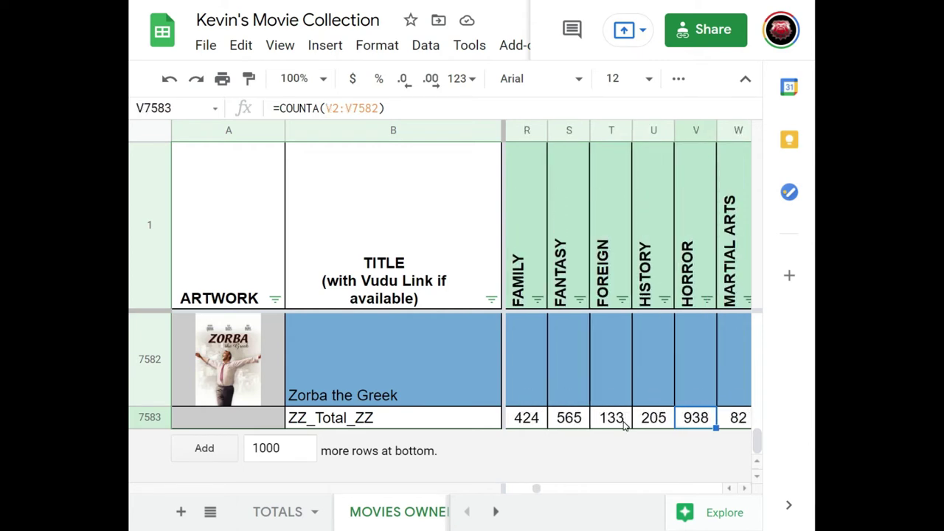
{"action": "key", "text": "Right"}
{"action": "key", "text": "Right"}
{"action": "key", "text": "Right"}
{"action": "key", "text": "Right"}
{"action": "key", "text": "Right"}
{"action": "key", "text": "Right"}
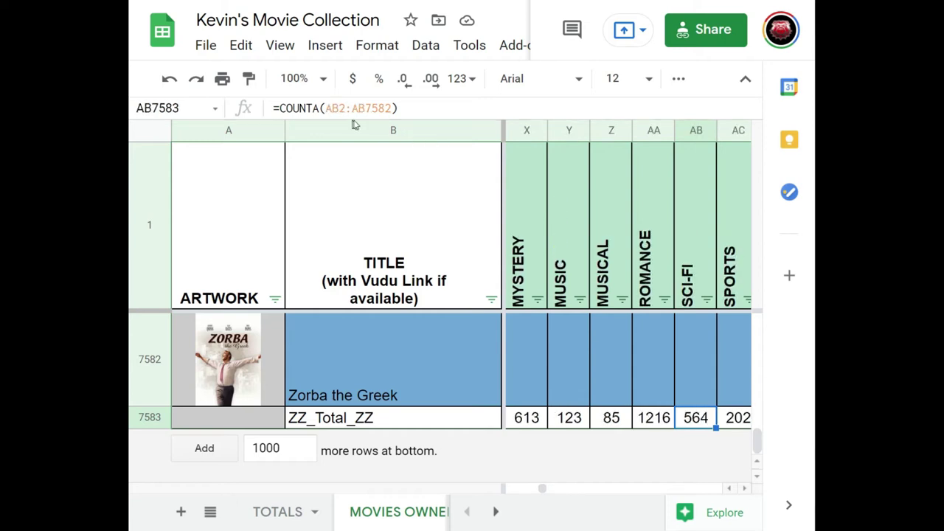
{"action": "left_click", "coordinate": [724, 418]}
{"action": "left_click", "coordinate": [727, 419]}
{"action": "left_click", "coordinate": [728, 419]}
{"action": "left_click", "coordinate": [730, 419]}
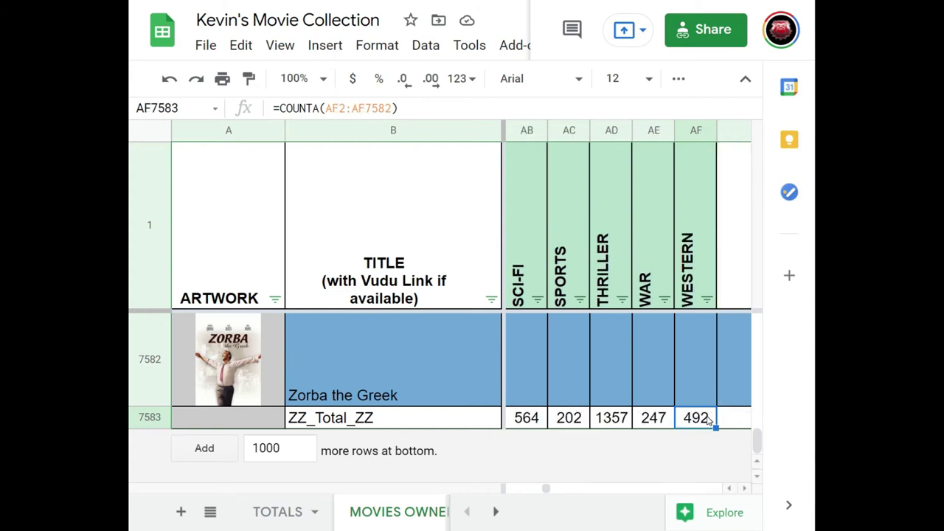
Examine the ZZ_Total_ZZ row's CASE TYPE formula and its disc and digital format formulas, from 4K BLU RAY to DIGITAL ONLY.
{"action": "key", "text": "Right"}
{"action": "key", "text": "Right"}
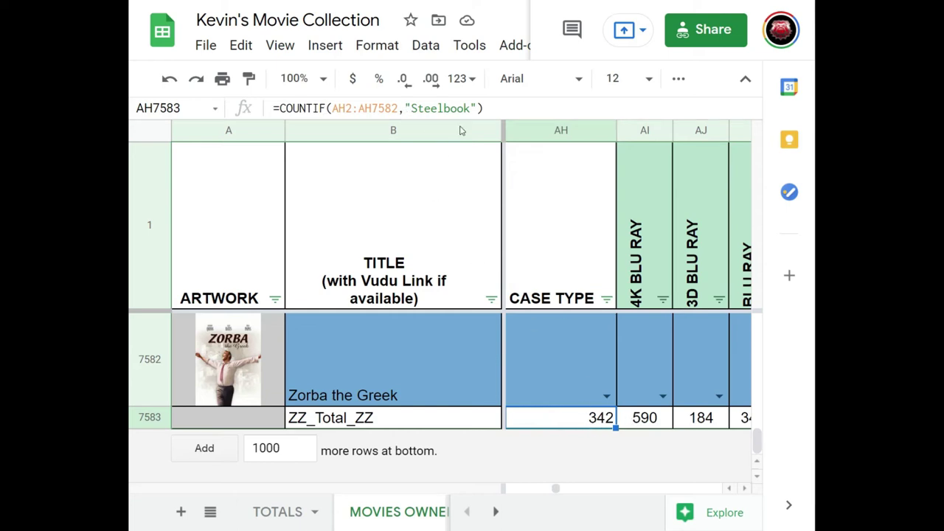
{"action": "left_click", "coordinate": [641, 419]}
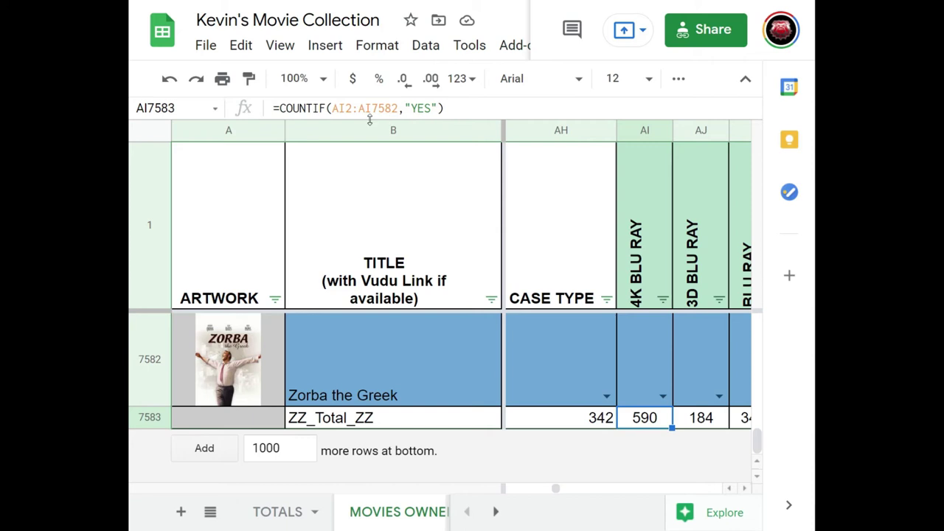
{"action": "left_click", "coordinate": [663, 419]}
{"action": "key", "text": "Right"}
{"action": "key", "text": "Right"}
{"action": "key", "text": "Right"}
{"action": "key", "text": "Right"}
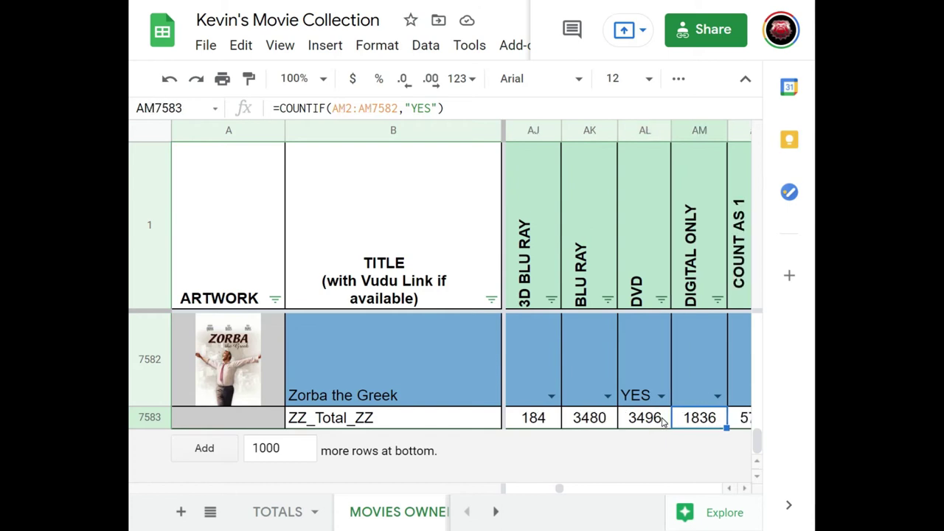
Examine the ZZ_Total_ZZ row's formulas from COUNT AS 1 PHYSICAL MOVIE through VUDU, MOVIES ANYWHERE, ITUNES and GOOGLE PLAY.
{"action": "key", "text": "Right"}
{"action": "key", "text": "Right"}
{"action": "key", "text": "Right"}
{"action": "key", "text": "Right"}
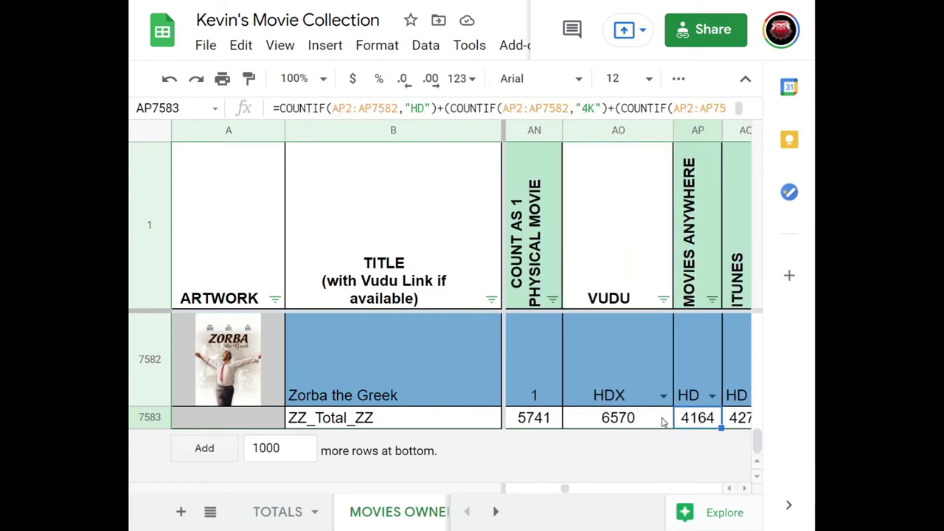
{"action": "left_click", "coordinate": [590, 419]}
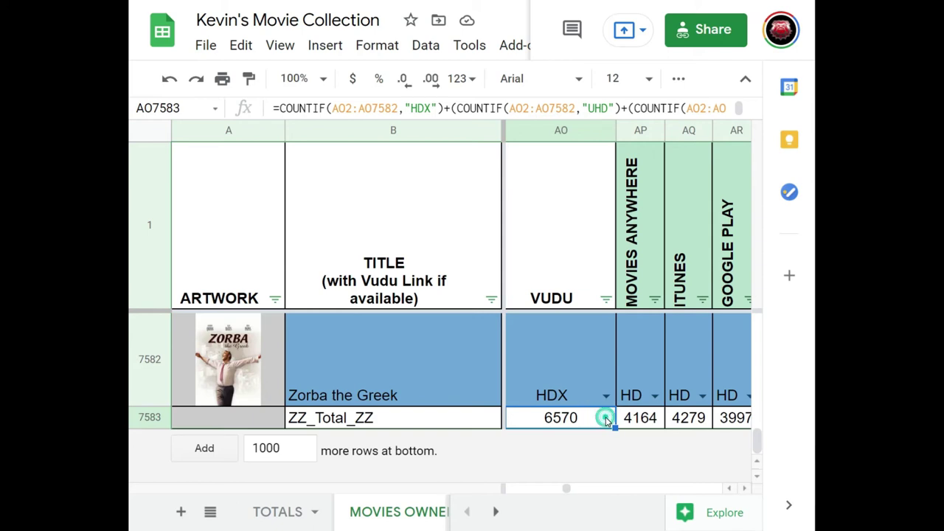
{"action": "key", "text": "Right"}
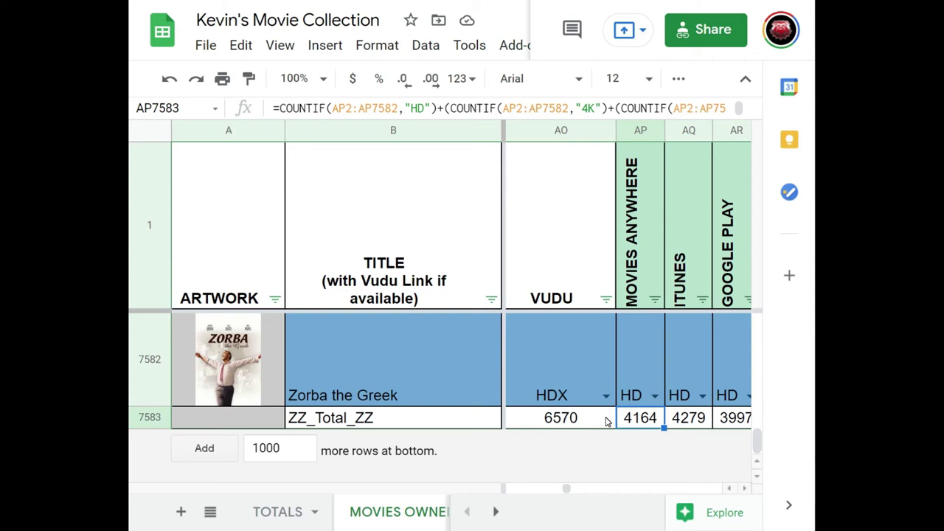
{"action": "left_click", "coordinate": [687, 420]}
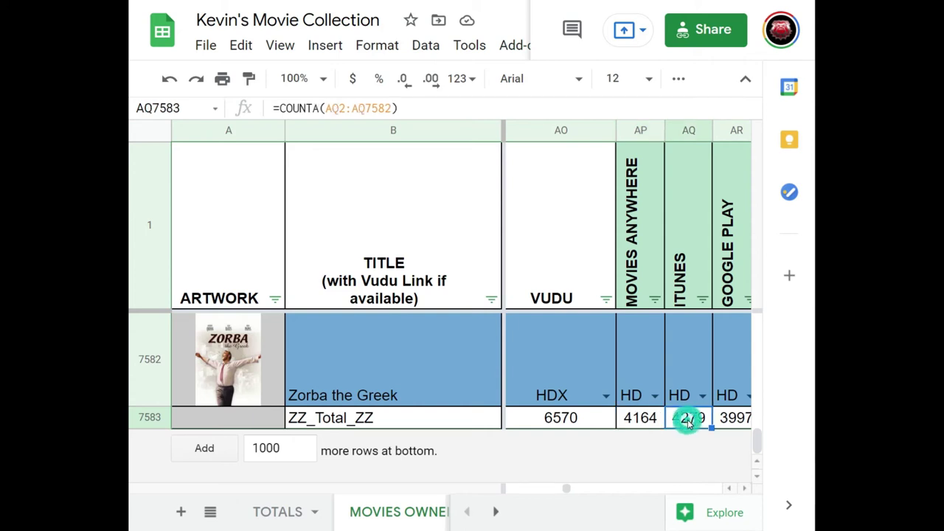
{"action": "key", "text": "Right"}
{"action": "key", "text": "Right"}
{"action": "key", "text": "Right"}
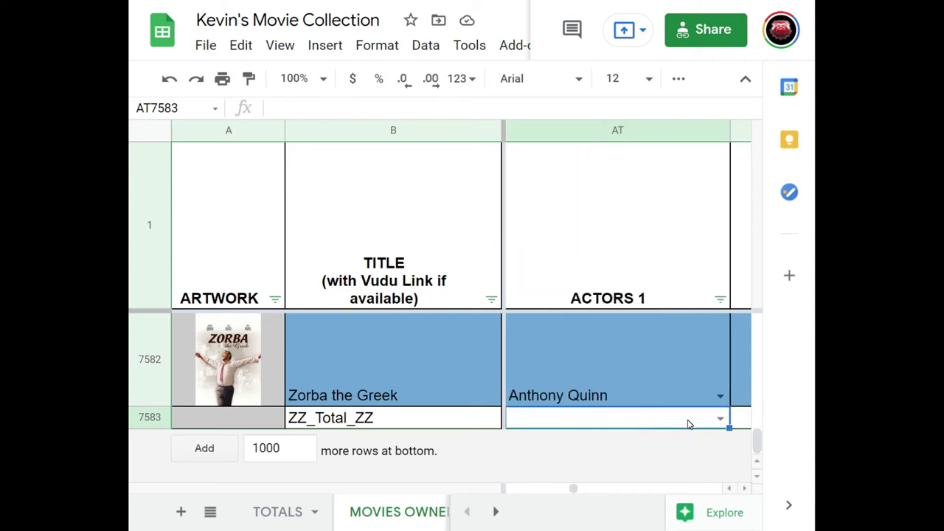
Go through the ZZ_Total_ZZ row's remaining cells after ACTORS 1, up to the NOTES column.
{"action": "key", "text": "Right"}
{"action": "key", "text": "Right"}
{"action": "key", "text": "Right"}
{"action": "key", "text": "Right"}
{"action": "key", "text": "Right"}
{"action": "key", "text": "Right"}
{"action": "key", "text": "Right"}
{"action": "key", "text": "Right"}
{"action": "key", "text": "Right"}
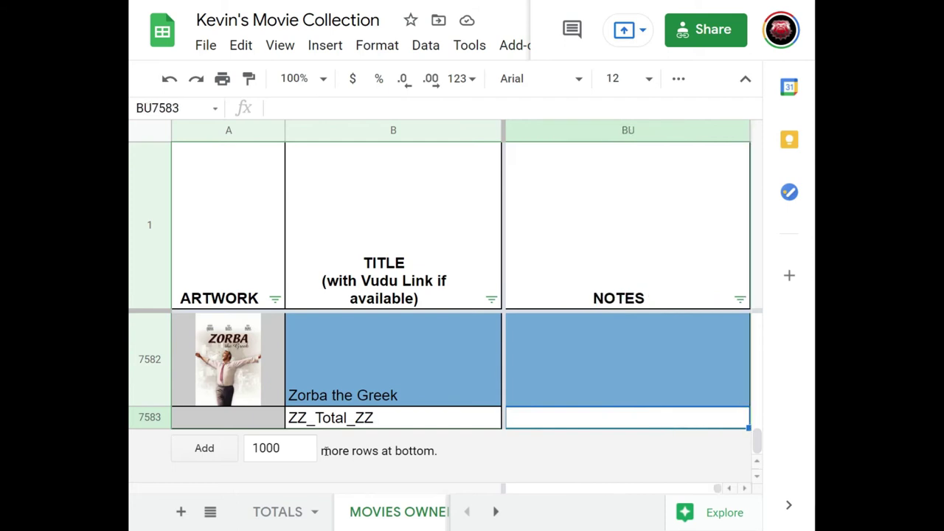
Open the TOTALS sheet and review its disc, digital-only, movies owned and TV seasons on disc totals.
{"action": "left_click", "coordinate": [279, 511]}
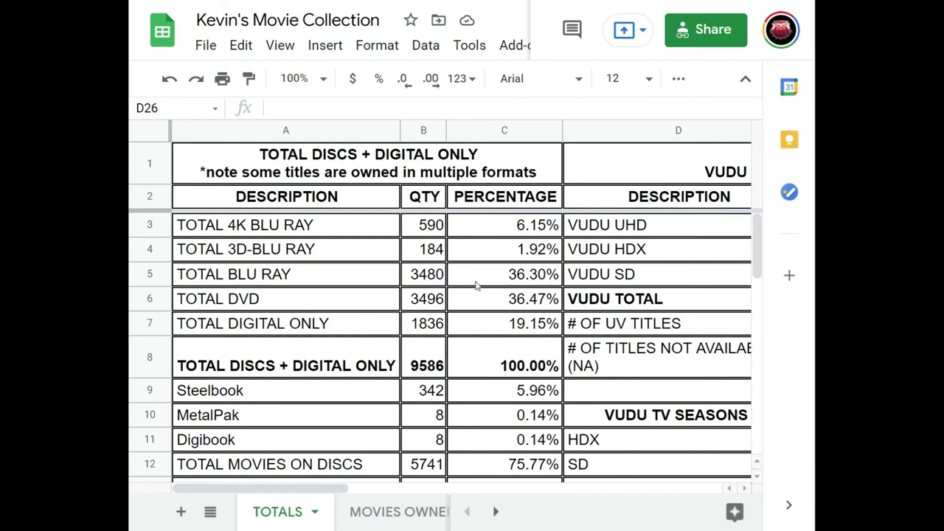
{"action": "scroll", "coordinate": [488, 317], "scroll_direction": "down", "scroll_amount": 2}
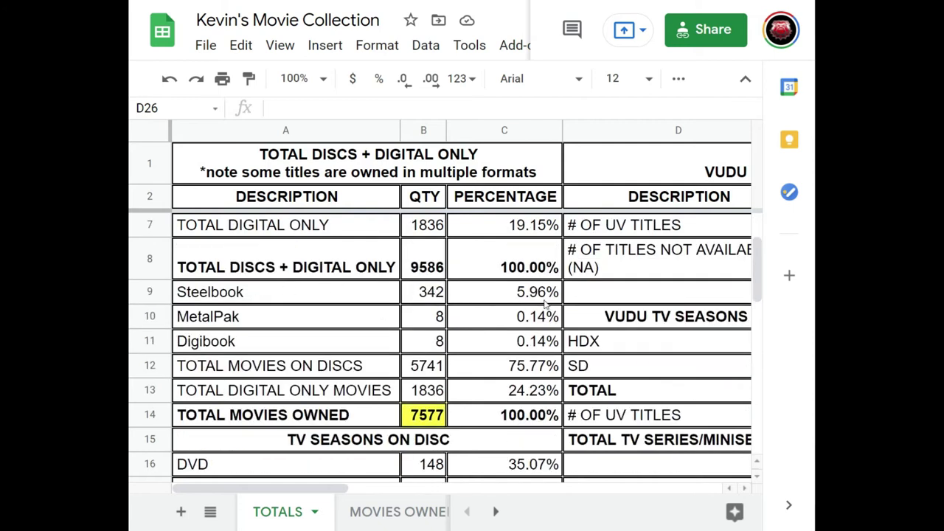
{"action": "scroll", "coordinate": [466, 372], "scroll_direction": "down", "scroll_amount": 1}
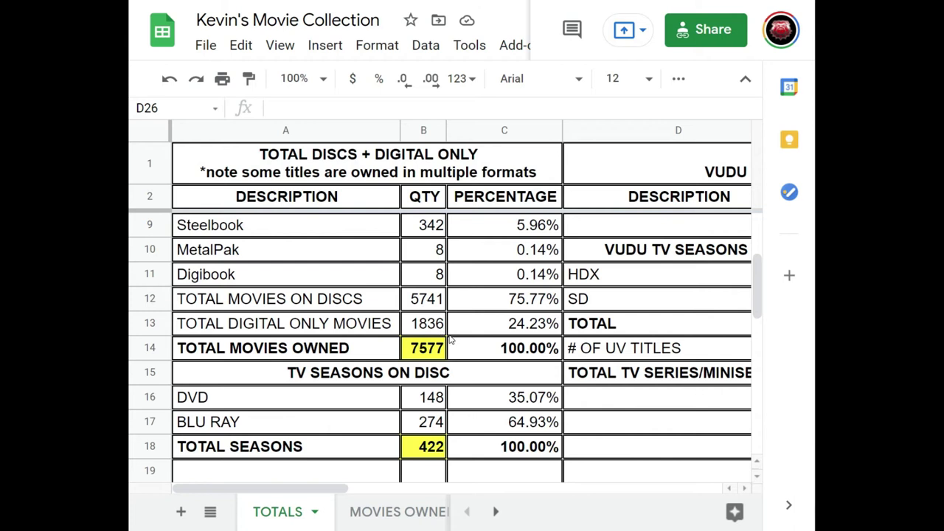
{"action": "scroll", "coordinate": [437, 347], "scroll_direction": "down", "scroll_amount": 1}
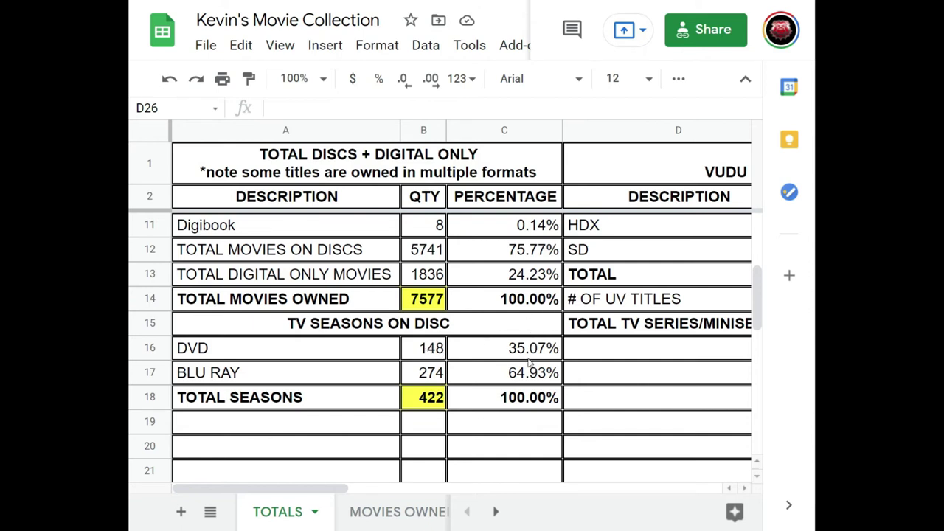
Review the VUDU MOVIES and VUDU TV SEASONS totals on the TOTALS sheet.
{"action": "left_click", "coordinate": [744, 488]}
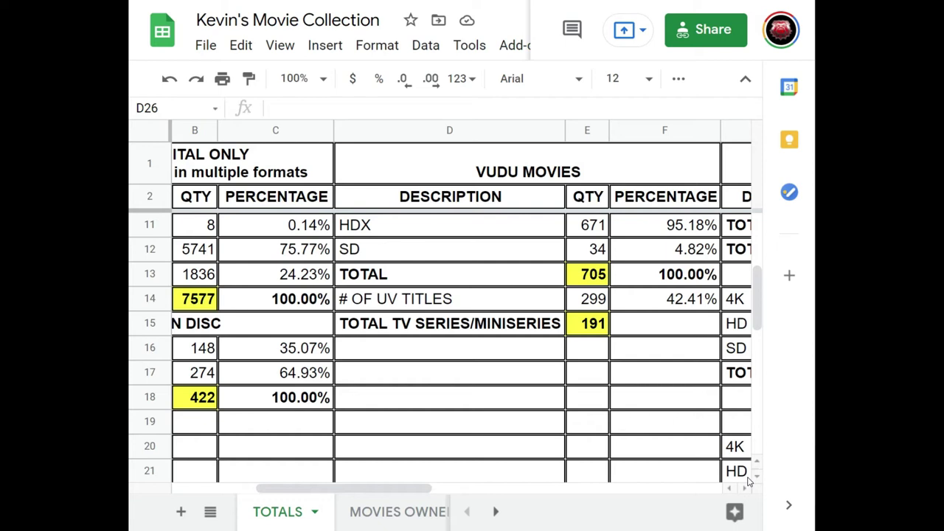
{"action": "scroll", "coordinate": [604, 396], "scroll_direction": "up", "scroll_amount": 1}
{"action": "scroll", "coordinate": [603, 397], "scroll_direction": "up", "scroll_amount": 3}
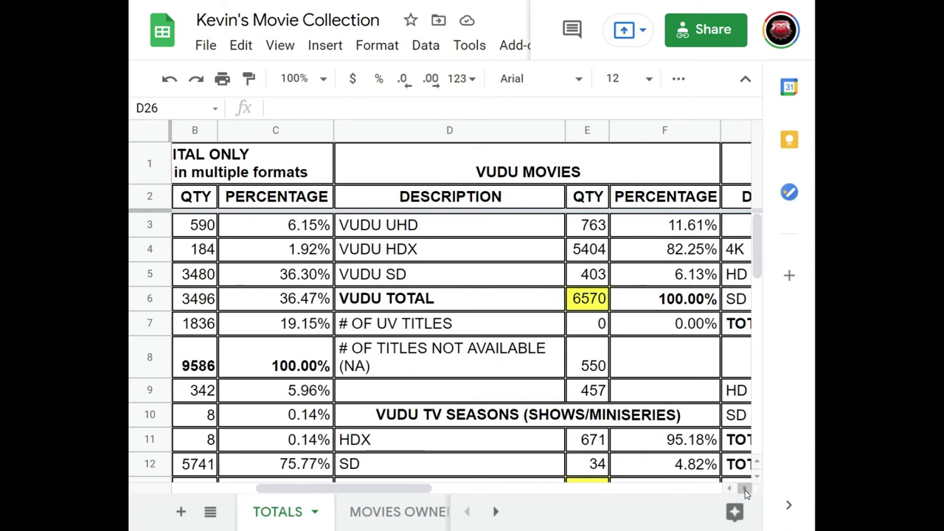
Review the OTHER DIGITAL FORMATS totals for iTunes, iTunes TV shows and Google Play, including the iTunes total's percentage formula.
{"action": "left_click_drag", "start_coordinate": [416, 488], "coordinate": [524, 489]}
{"action": "left_click", "coordinate": [568, 323]}
{"action": "scroll", "coordinate": [504, 293], "scroll_direction": "down", "scroll_amount": 2}
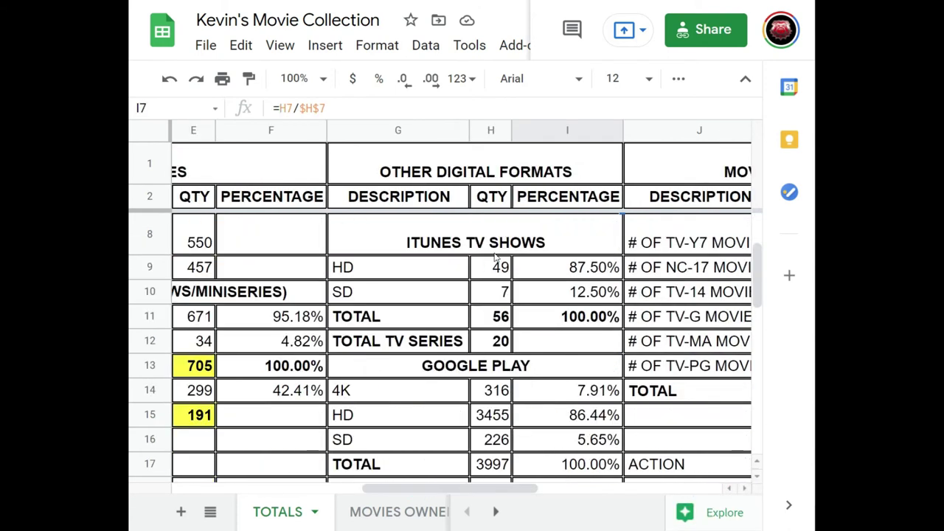
{"action": "scroll", "coordinate": [498, 258], "scroll_direction": "up", "scroll_amount": 2}
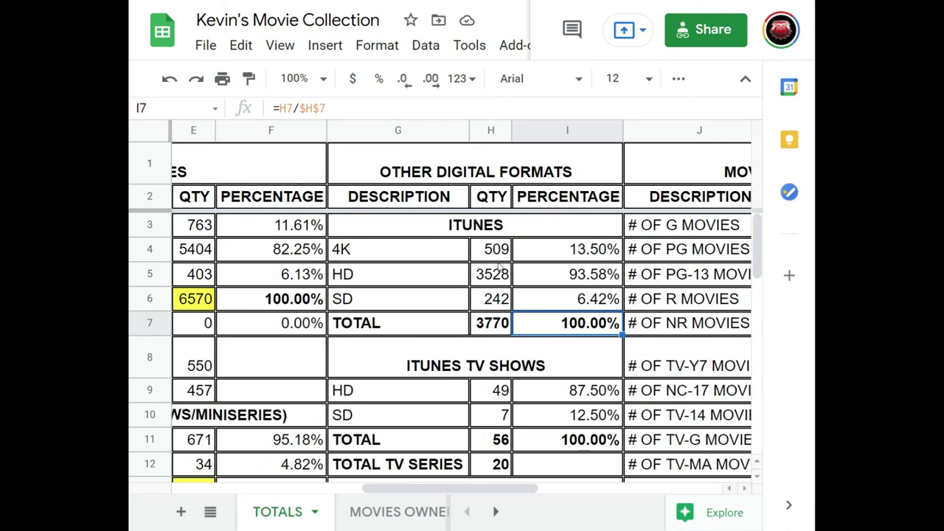
Examine the quantity and percentage formulas for NR movies in the MOVIE RATINGS table.
{"action": "left_click", "coordinate": [649, 323]}
{"action": "key", "text": "Right"}
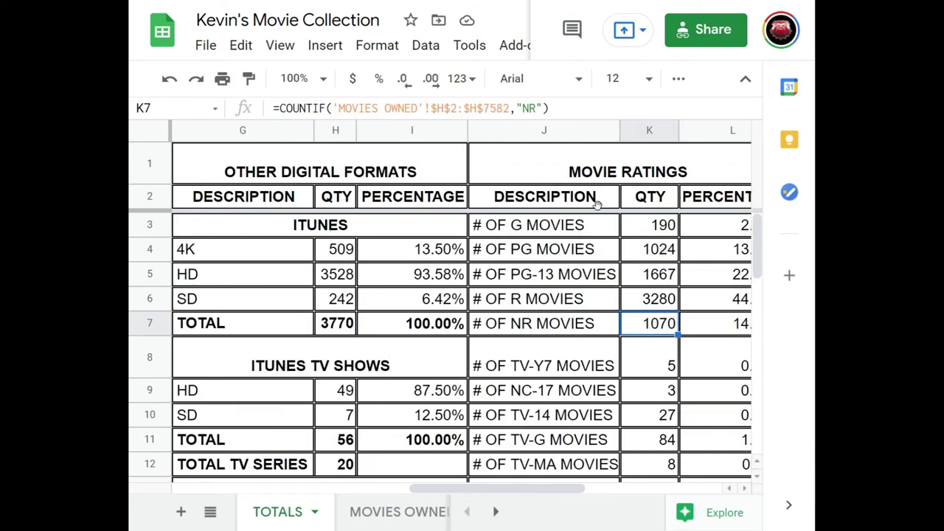
{"action": "key", "text": "Right"}
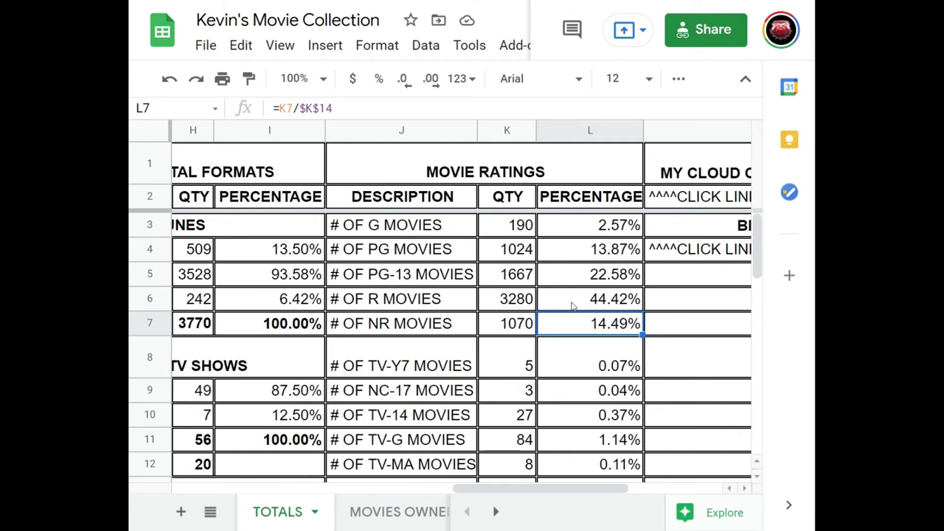
Examine the ACTION quantity formula in the GENRES table and review the genres down to the TOTAL row.
{"action": "scroll", "coordinate": [432, 364], "scroll_direction": "down", "scroll_amount": 5}
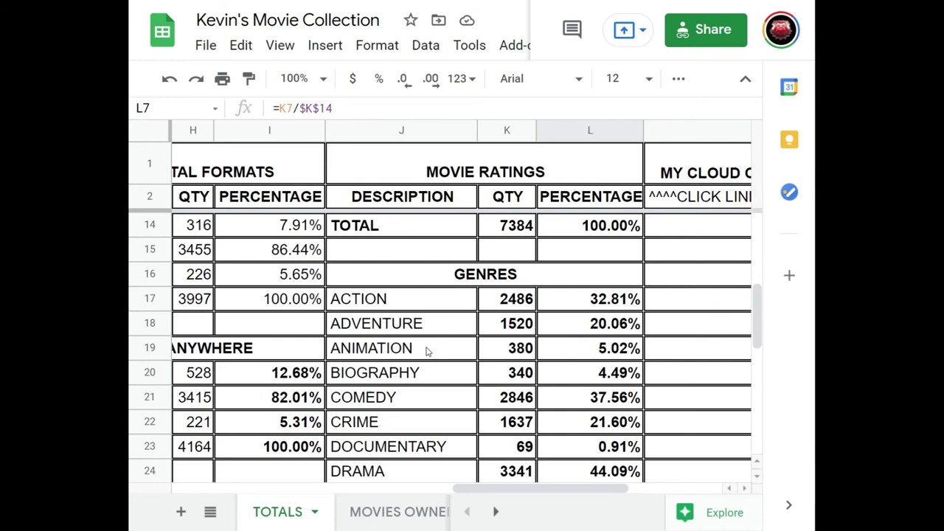
{"action": "scroll", "coordinate": [258, 315], "scroll_direction": "down", "scroll_amount": 1}
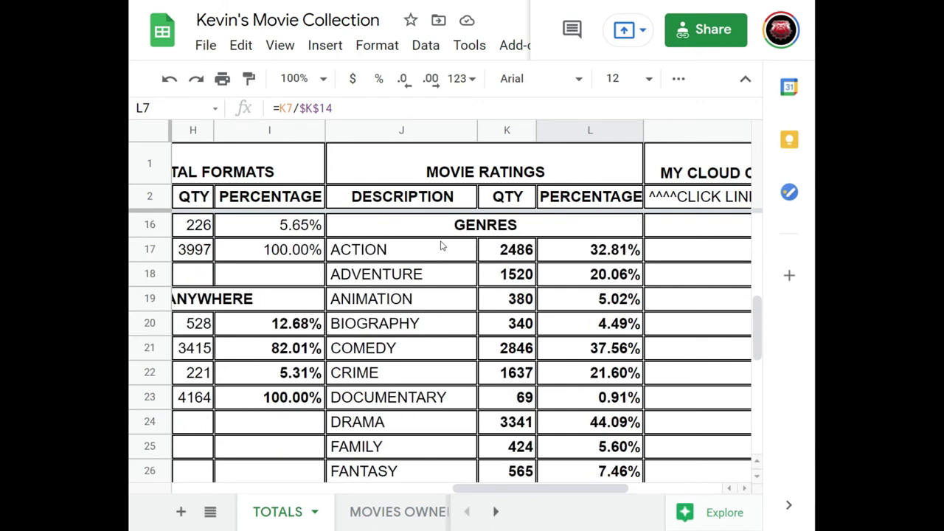
{"action": "left_click", "coordinate": [510, 250]}
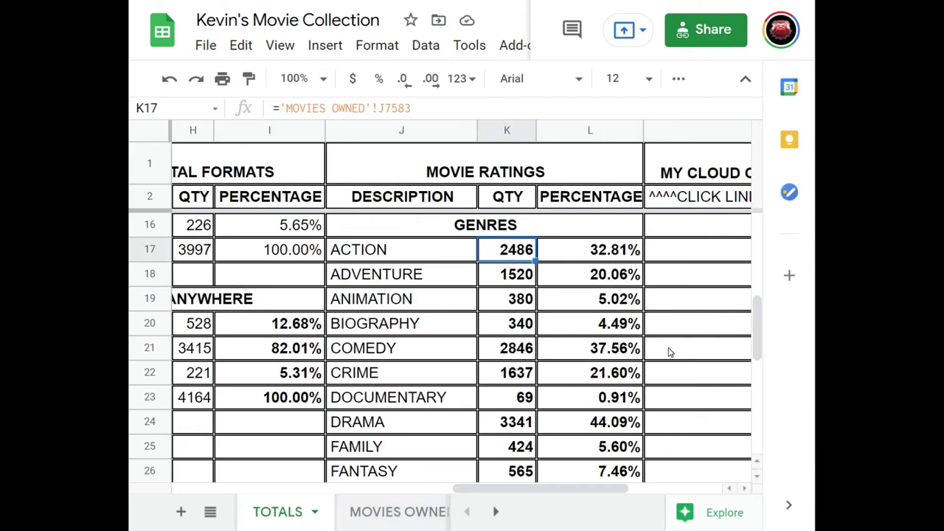
{"action": "scroll", "coordinate": [656, 347], "scroll_direction": "down", "scroll_amount": 5}
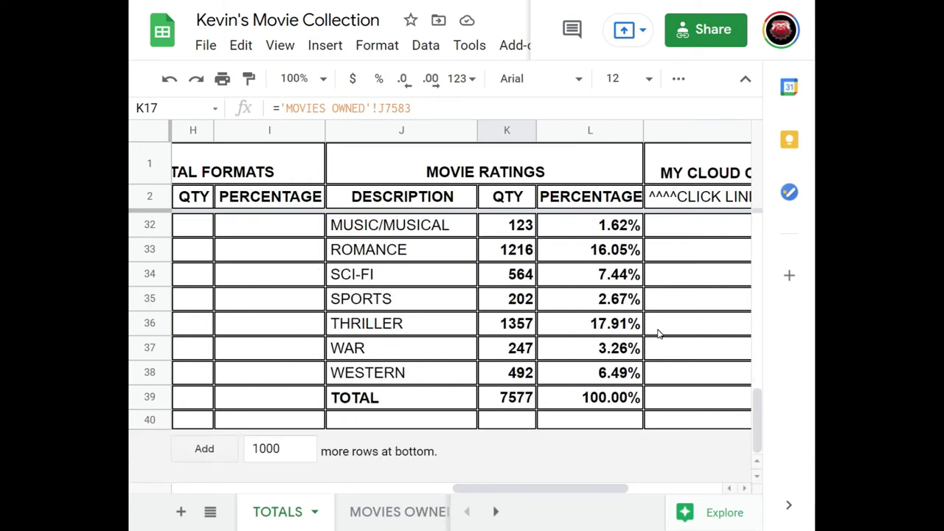
Return to the top of the TOTALS sheet and view the Cloud Collectorz and Blu-ray.com collection links.
{"action": "scroll", "coordinate": [659, 333], "scroll_direction": "up", "scroll_amount": 7}
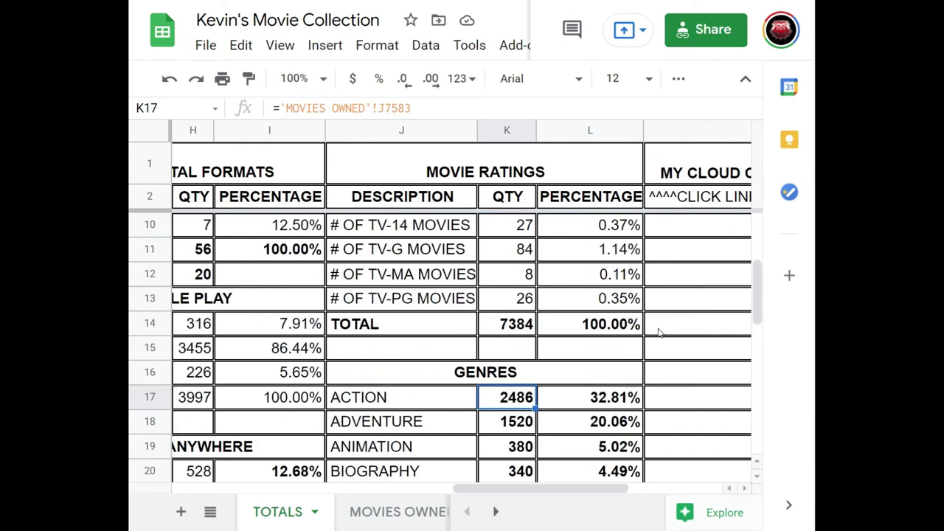
{"action": "scroll", "coordinate": [659, 334], "scroll_direction": "up", "scroll_amount": 3}
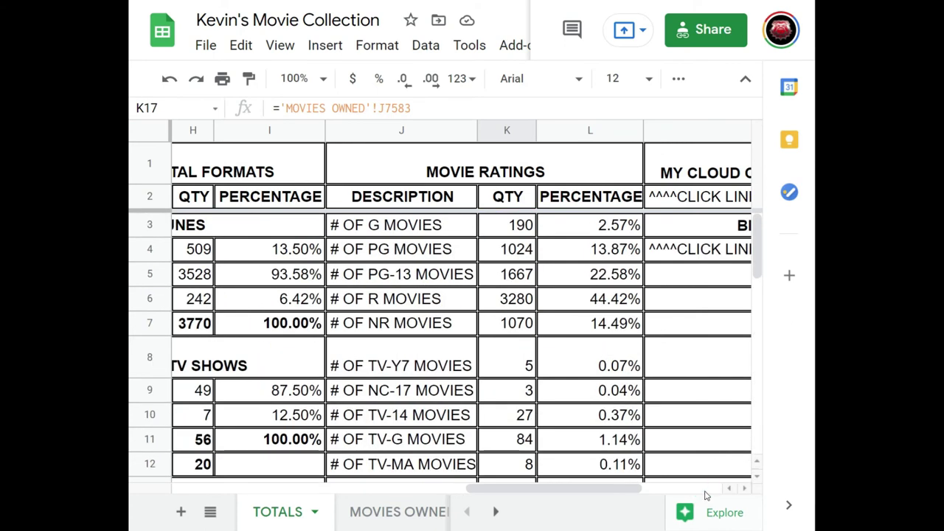
{"action": "left_click", "coordinate": [671, 488]}
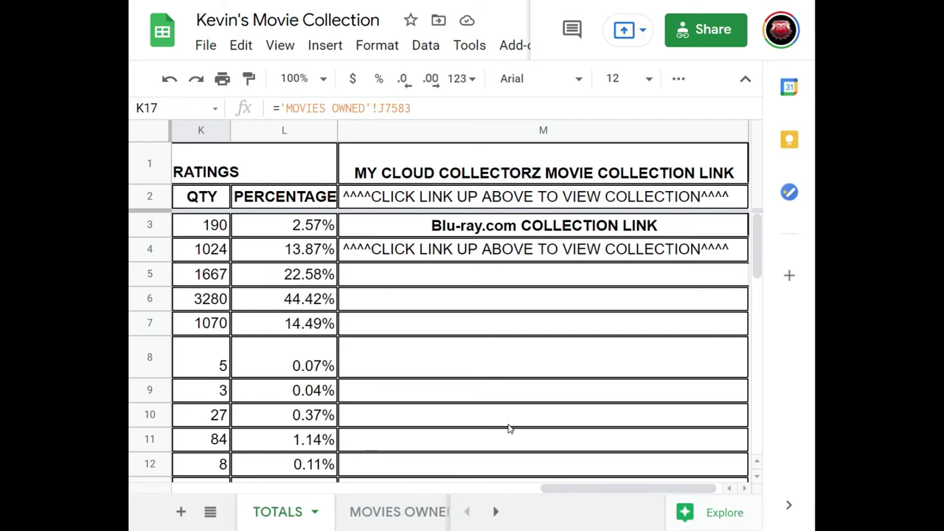
Open the GENRES sheet to view its genre combinations and the COUNTIF formula for Comedy.
{"action": "left_click", "coordinate": [416, 515]}
{"action": "left_click", "coordinate": [493, 515]}
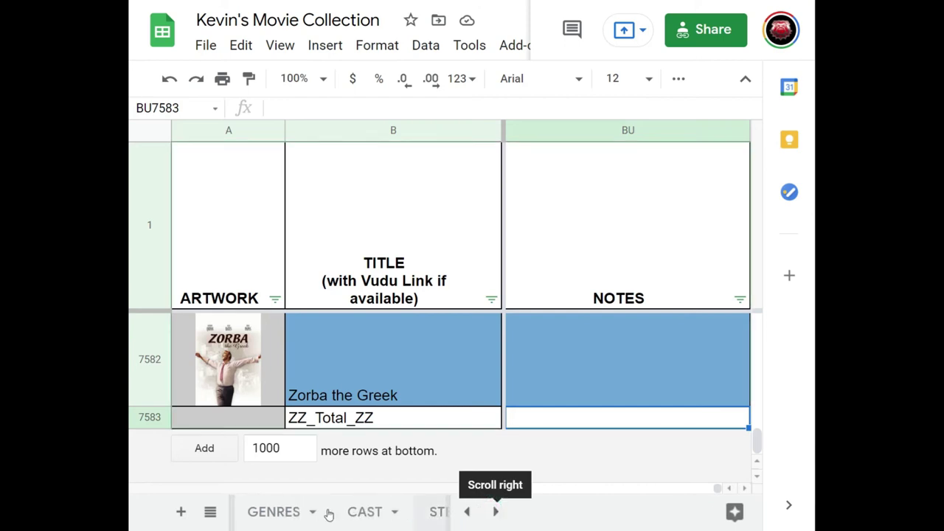
{"action": "left_click", "coordinate": [273, 512]}
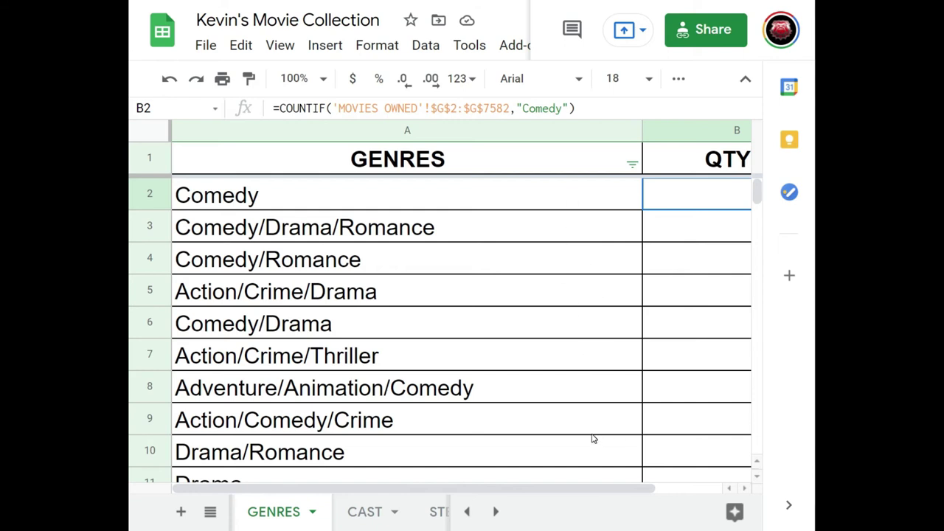
Review the QTY column of the GENRES sheet from the Comedy formula down to the last genre combinations.
{"action": "left_click", "coordinate": [691, 489]}
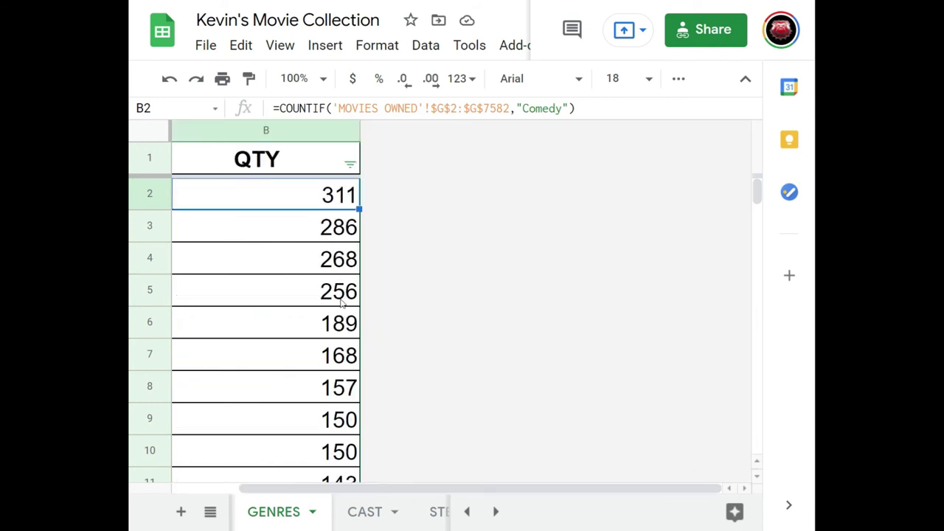
{"action": "left_click_drag", "start_coordinate": [601, 488], "coordinate": [597, 490]}
{"action": "left_click", "coordinate": [276, 199]}
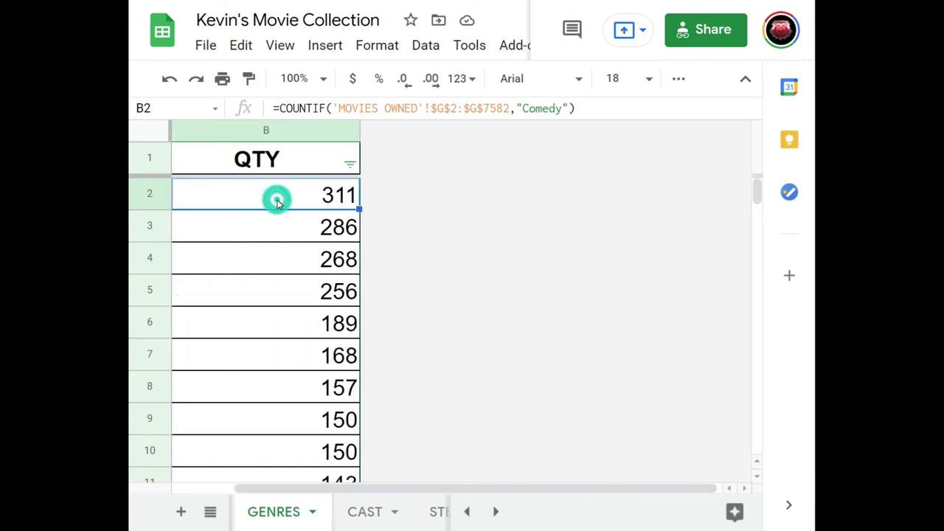
{"action": "left_click_drag", "start_coordinate": [583, 485], "coordinate": [503, 455]}
{"action": "left_click_drag", "start_coordinate": [757, 196], "coordinate": [743, 455]}
{"action": "left_click_drag", "start_coordinate": [656, 488], "coordinate": [581, 485]}
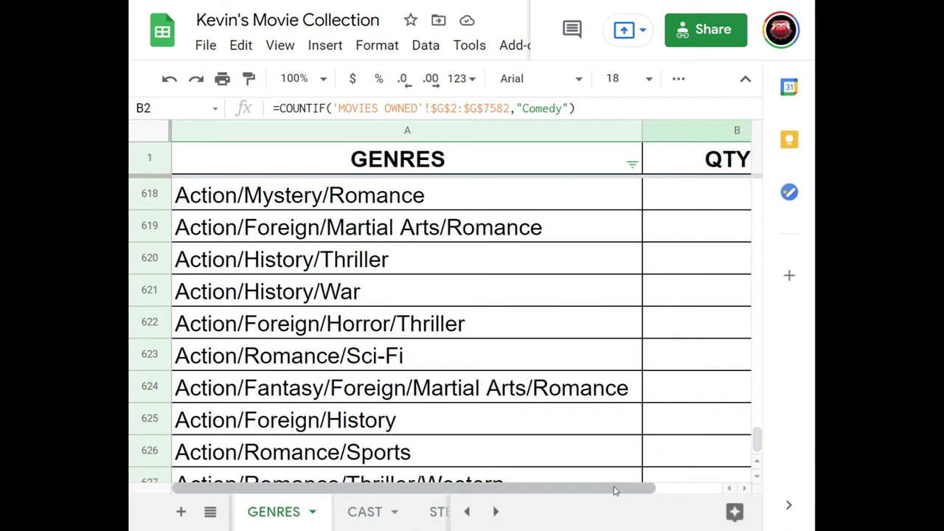
{"action": "left_click_drag", "start_coordinate": [617, 490], "coordinate": [631, 489]}
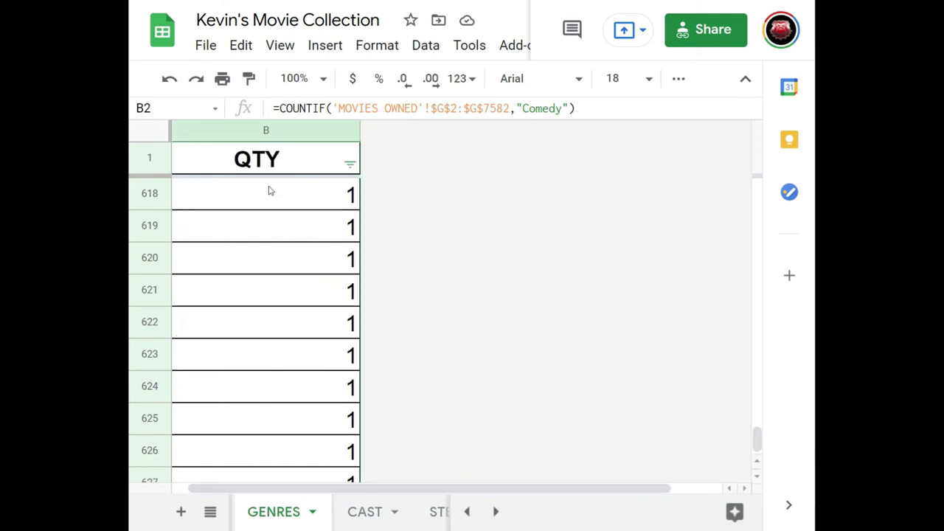
Open the CAST sheet, view its last and first rows, and bring the Vudu filmography and acting credits columns into view.
{"action": "left_click", "coordinate": [365, 511]}
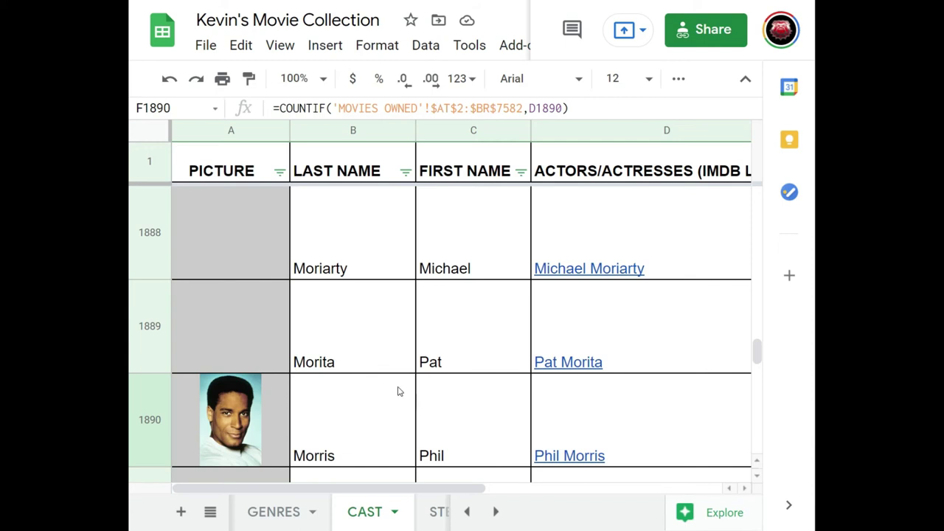
{"action": "left_click_drag", "start_coordinate": [757, 351], "coordinate": [758, 445]}
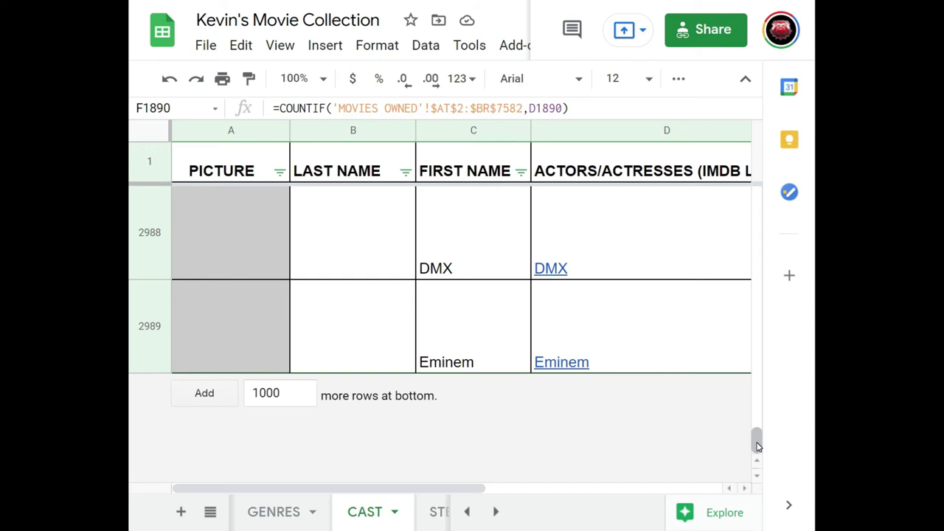
{"action": "left_click_drag", "start_coordinate": [758, 441], "coordinate": [755, 190]}
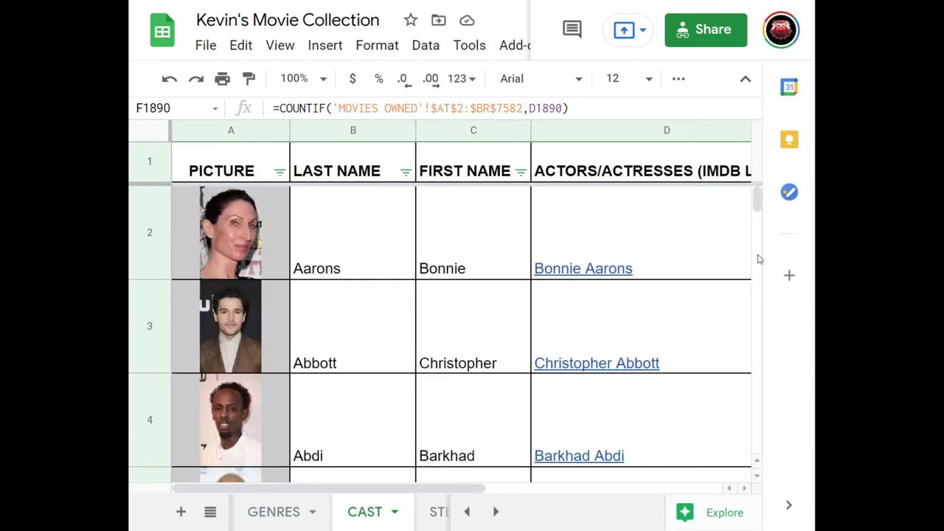
{"action": "left_click", "coordinate": [678, 490]}
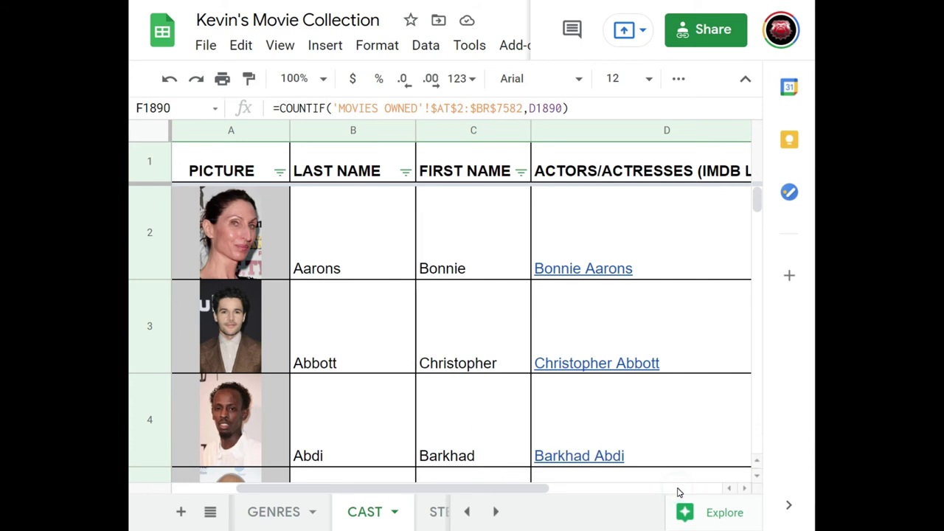
{"action": "left_click", "coordinate": [677, 490]}
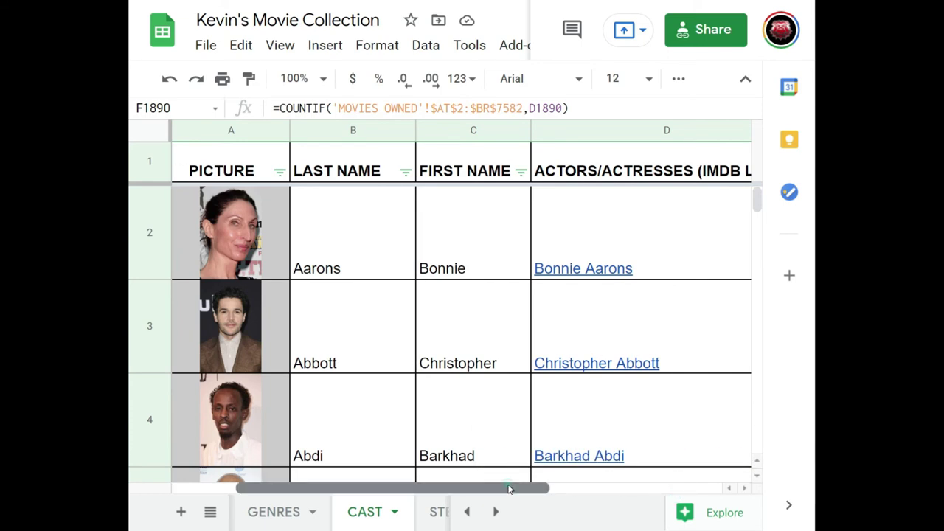
{"action": "left_click_drag", "start_coordinate": [520, 490], "coordinate": [679, 490]}
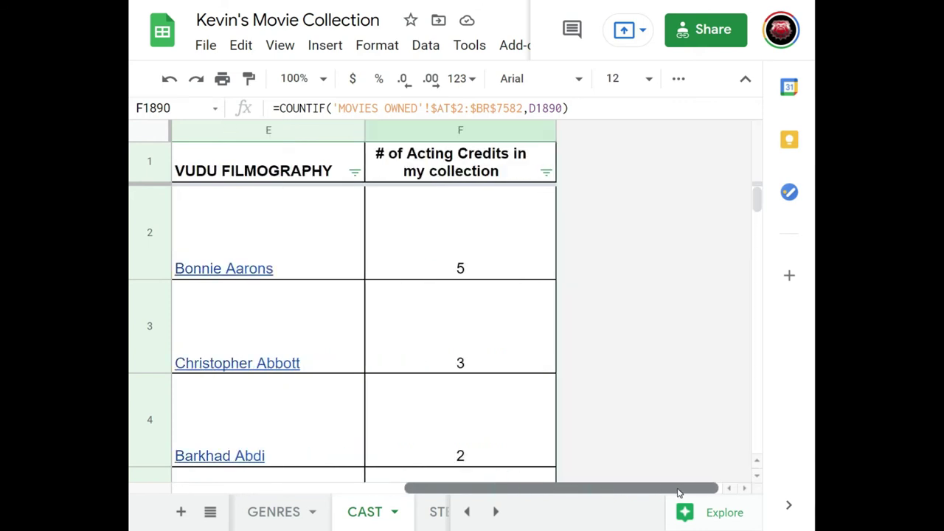
Sort the CAST sheet by number of acting credits in descending order and view the top rows across all columns.
{"action": "left_click", "coordinate": [547, 173]}
{"action": "left_click", "coordinate": [375, 227]}
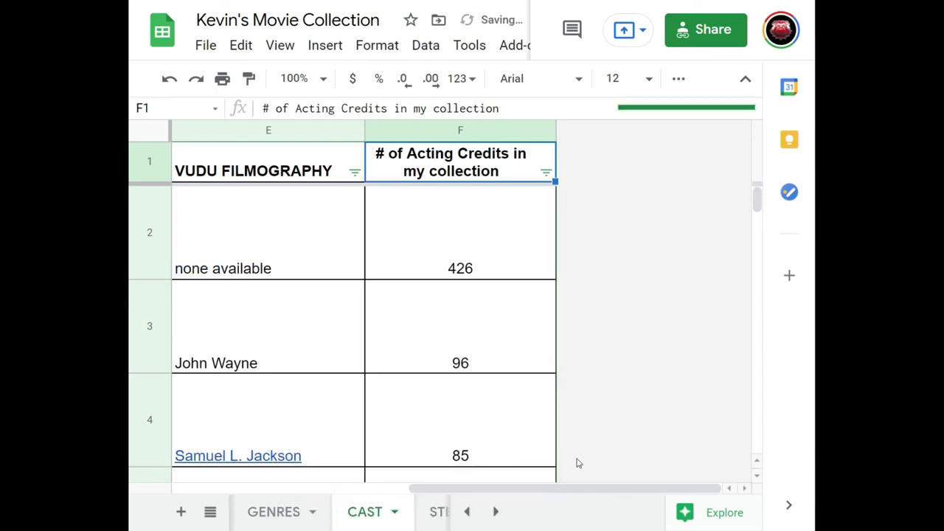
{"action": "left_click_drag", "start_coordinate": [541, 489], "coordinate": [337, 497]}
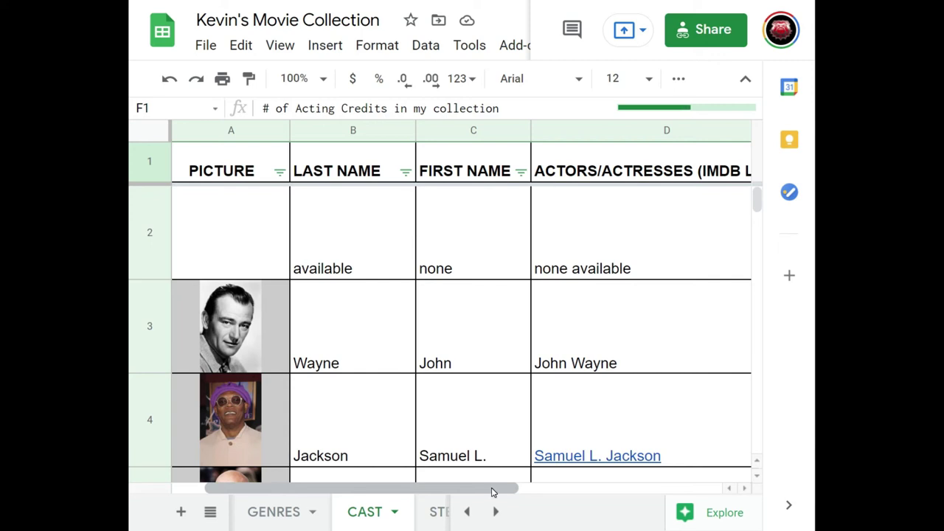
{"action": "left_click_drag", "start_coordinate": [492, 492], "coordinate": [695, 500]}
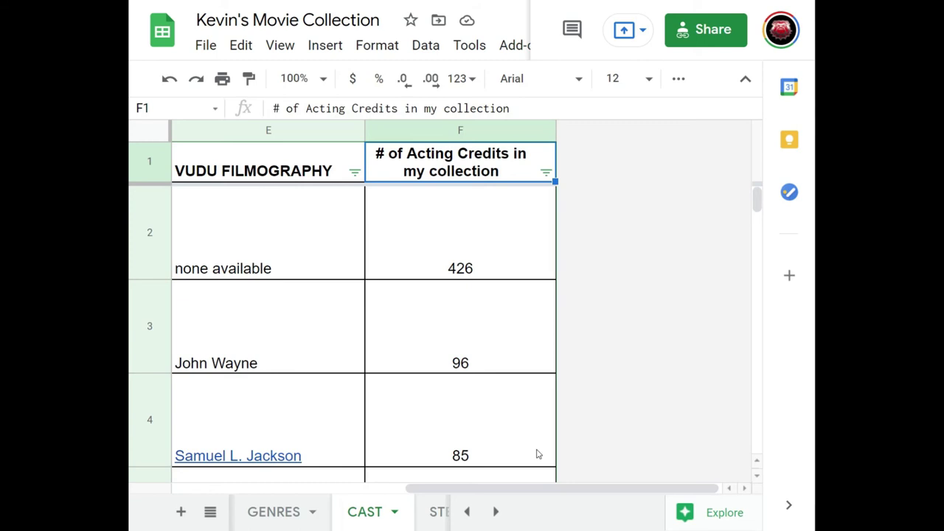
{"action": "left_click_drag", "start_coordinate": [561, 489], "coordinate": [612, 500]}
{"action": "left_click_drag", "start_coordinate": [519, 489], "coordinate": [409, 486]}
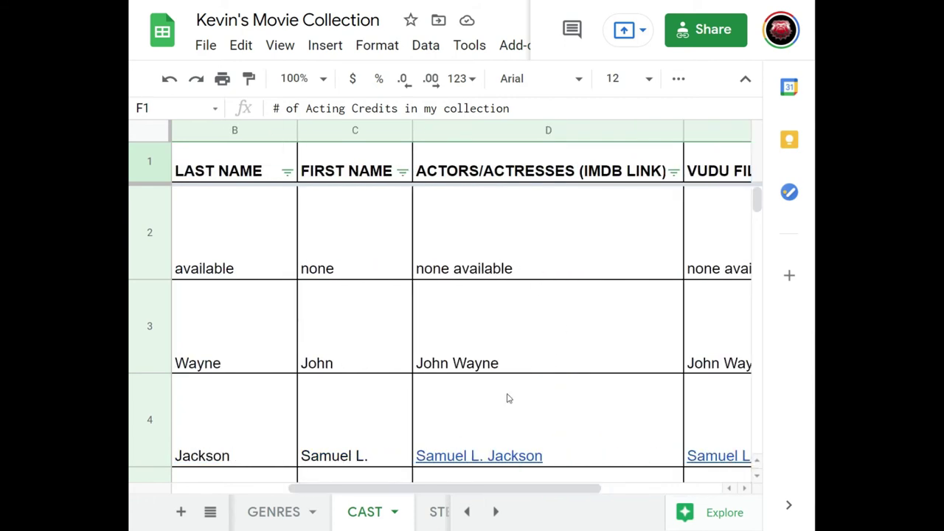
{"action": "left_click_drag", "start_coordinate": [515, 492], "coordinate": [385, 490]}
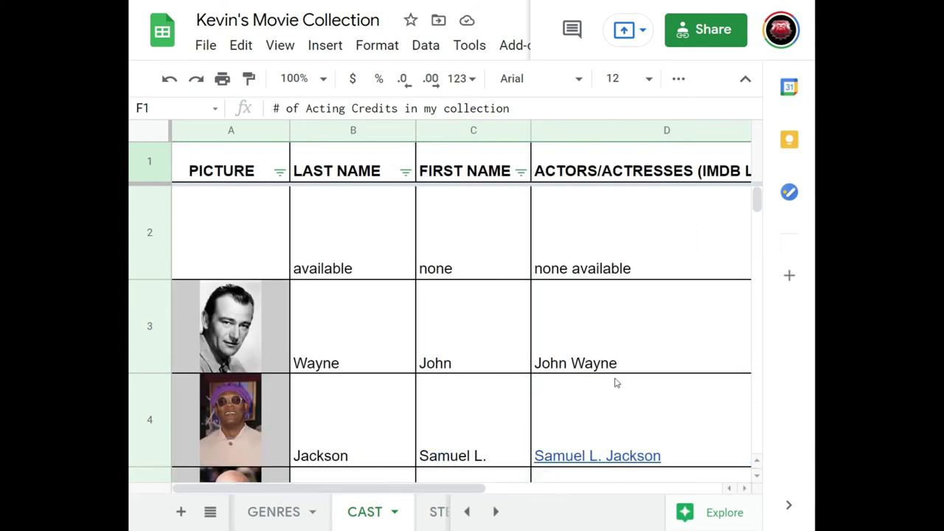
Look through the actors with the most acting credits, from John Wayne down to Liam Neeson.
{"action": "scroll", "coordinate": [697, 344], "scroll_direction": "down", "scroll_amount": 2}
{"action": "scroll", "coordinate": [627, 395], "scroll_direction": "up", "scroll_amount": 1}
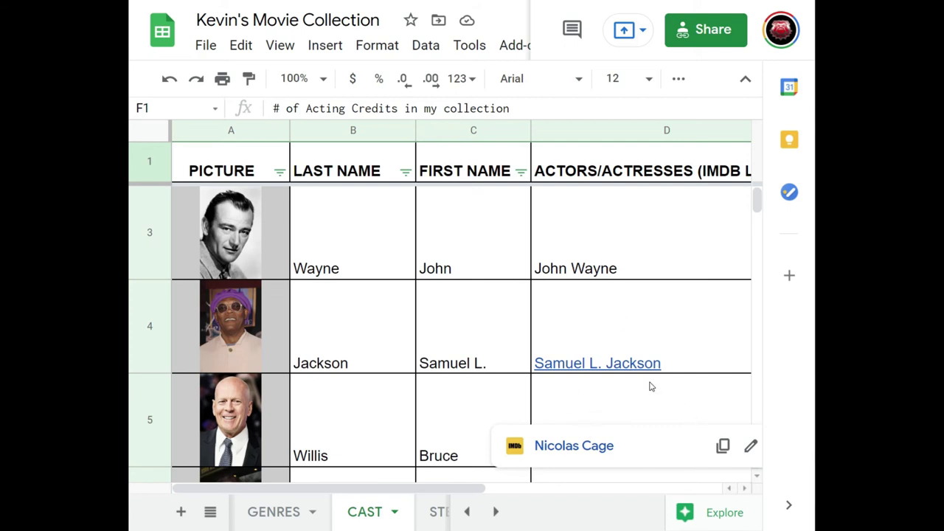
{"action": "scroll", "coordinate": [631, 367], "scroll_direction": "down", "scroll_amount": 1}
{"action": "scroll", "coordinate": [472, 362], "scroll_direction": "down", "scroll_amount": 2}
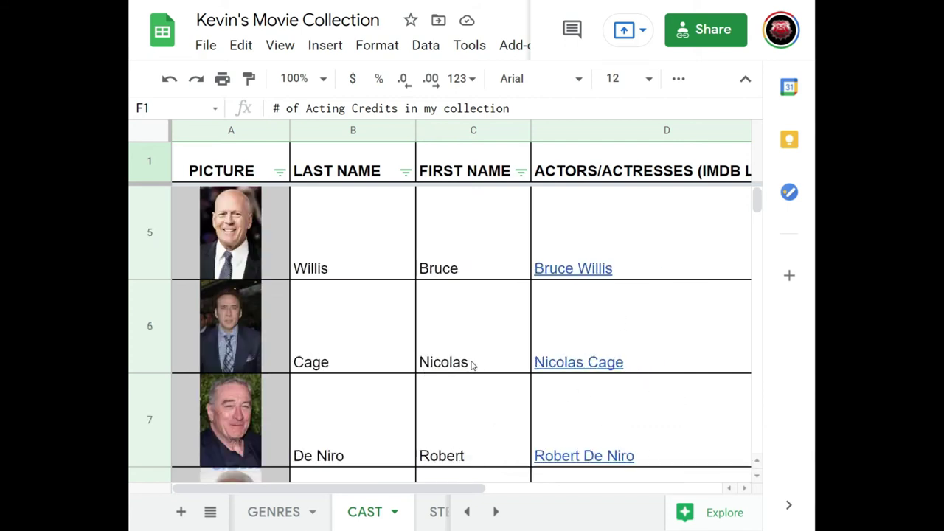
{"action": "scroll", "coordinate": [441, 355], "scroll_direction": "up", "scroll_amount": 1}
{"action": "mouse_move", "coordinate": [597, 362]}
{"action": "scroll", "coordinate": [642, 333], "scroll_direction": "down", "scroll_amount": 1}
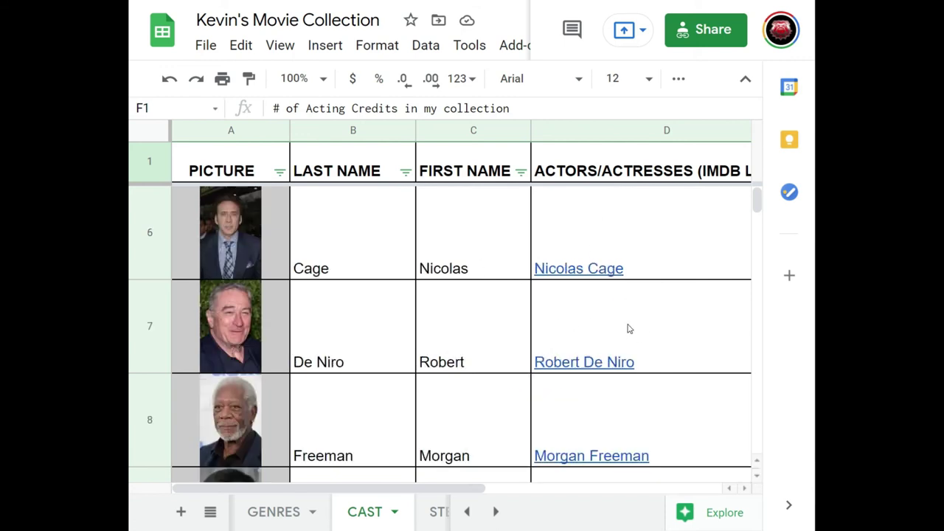
{"action": "scroll", "coordinate": [640, 293], "scroll_direction": "down", "scroll_amount": 1}
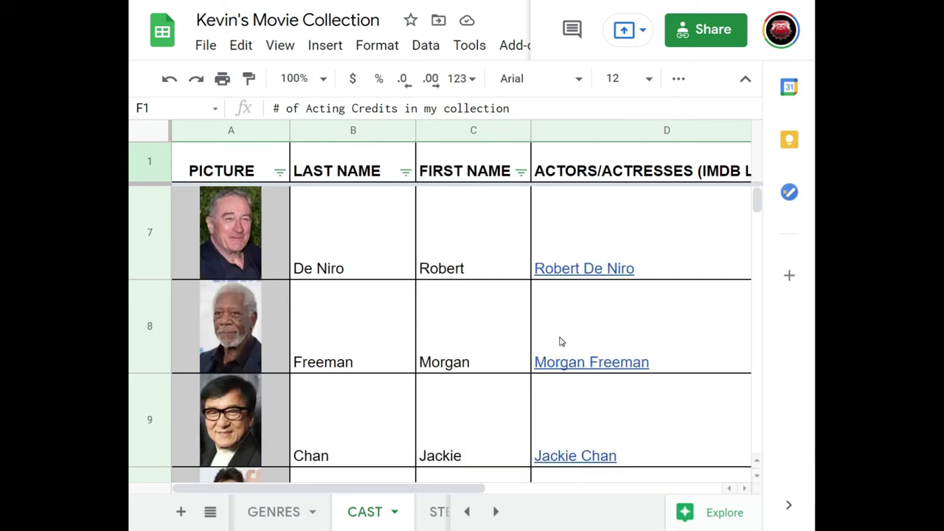
{"action": "scroll", "coordinate": [560, 342], "scroll_direction": "down", "scroll_amount": 1}
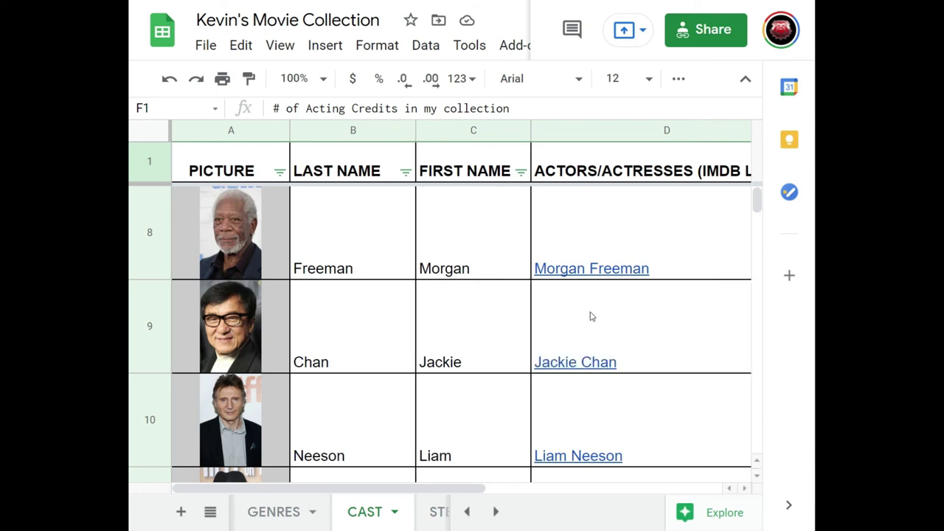
Examine the LEFT and RIGHT formulas that produce the first and last name in Jackie Chan's row.
{"action": "left_click", "coordinate": [493, 332]}
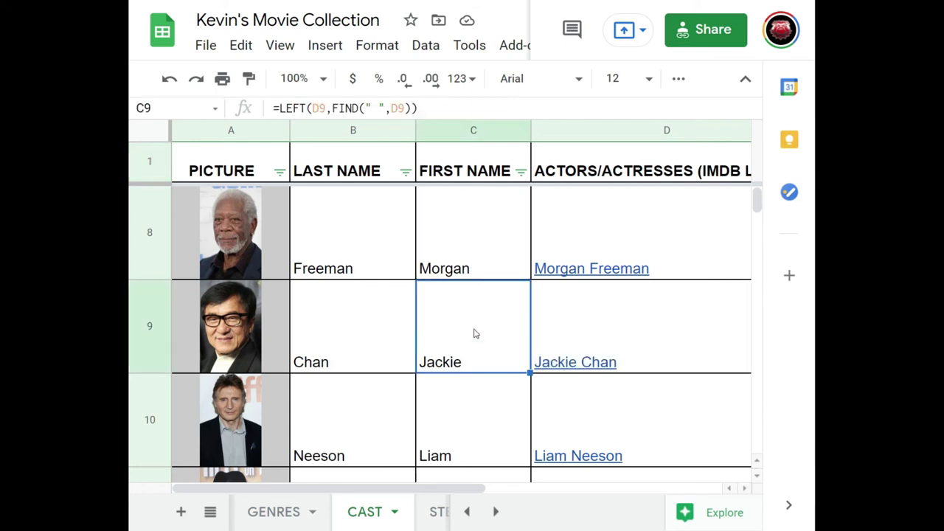
{"action": "left_click", "coordinate": [383, 321]}
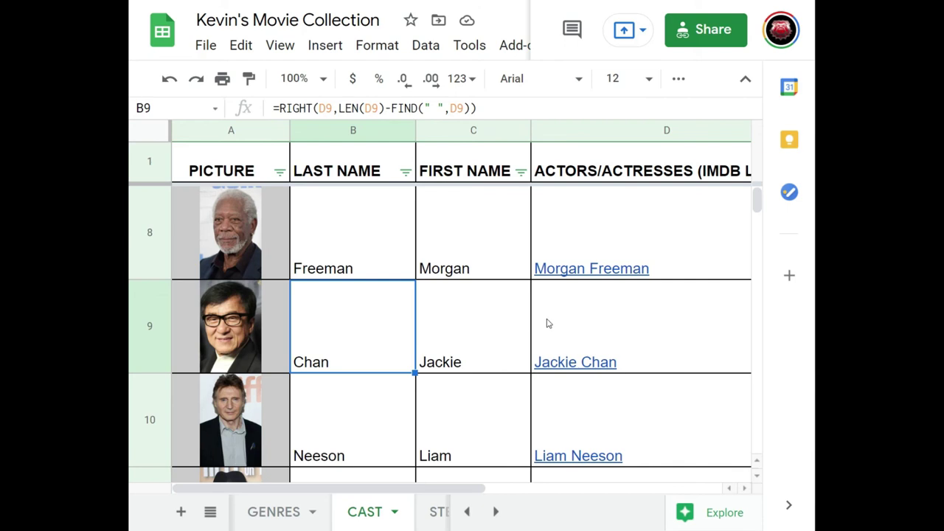
{"action": "left_click", "coordinate": [477, 322]}
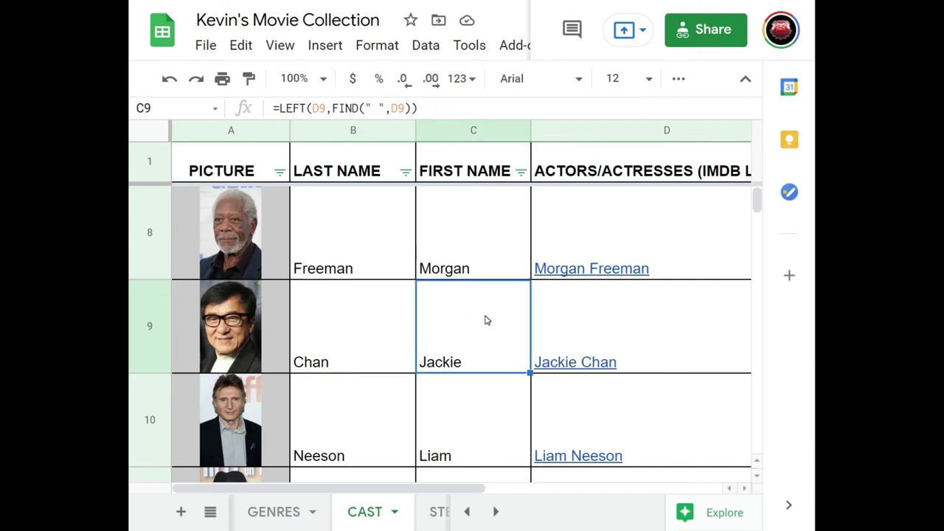
{"action": "key", "text": "Right"}
{"action": "key", "text": "Right"}
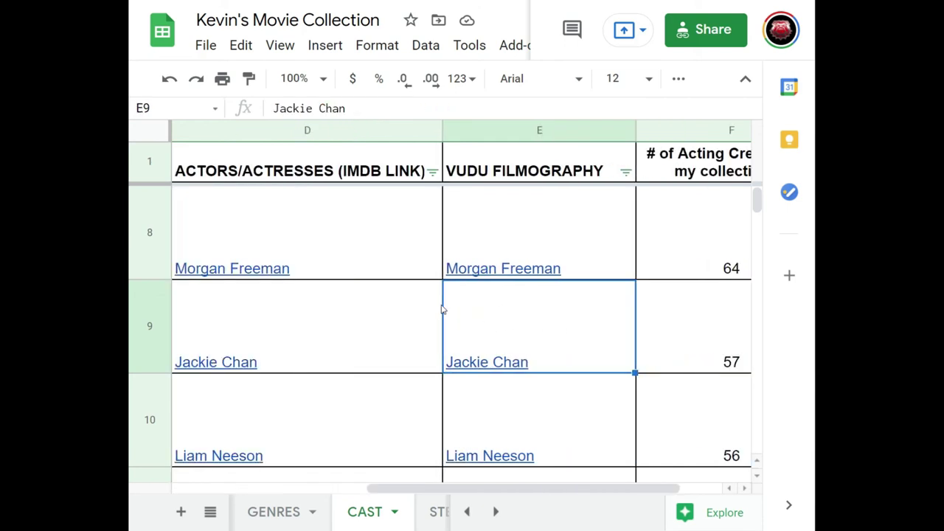
Open Jackie Chan's IMDb page from the actor link column, then close it to return to the spreadsheet.
{"action": "left_click", "coordinate": [369, 306]}
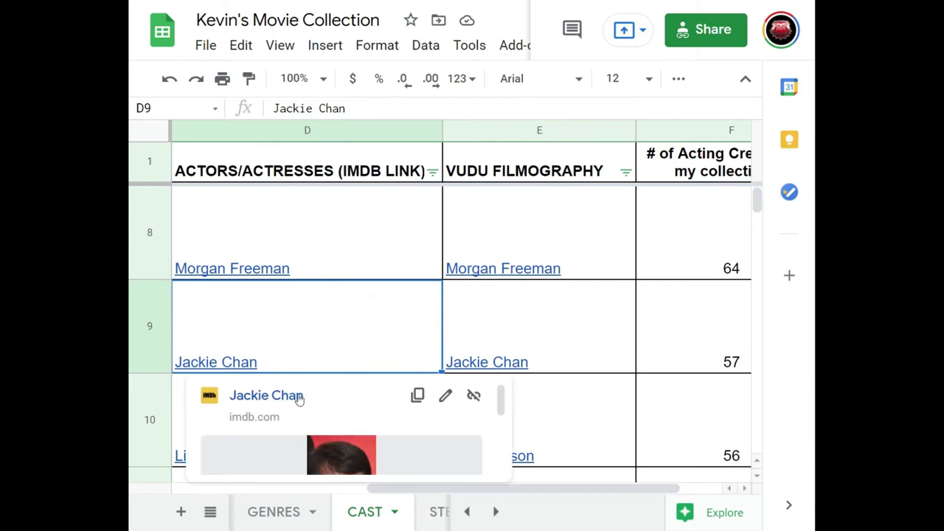
{"action": "left_click", "coordinate": [296, 394]}
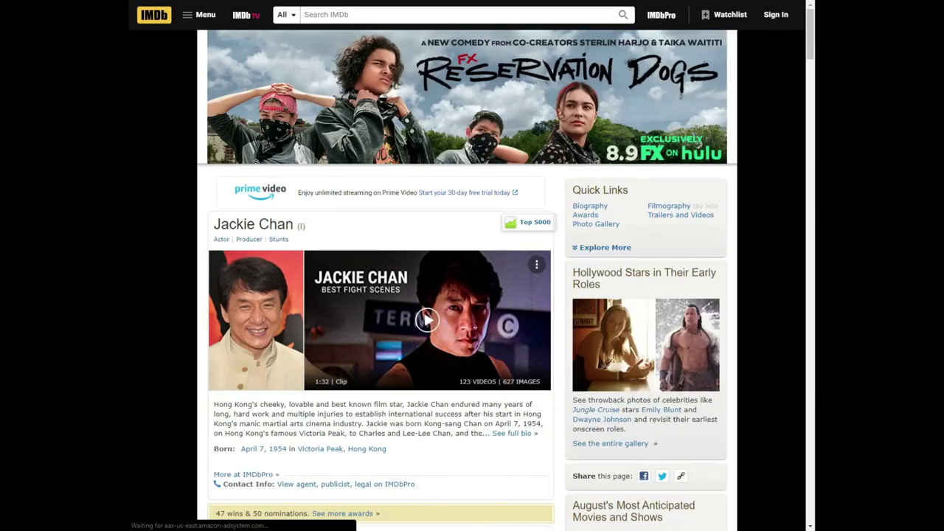
{"action": "key", "text": "ctrl+w"}
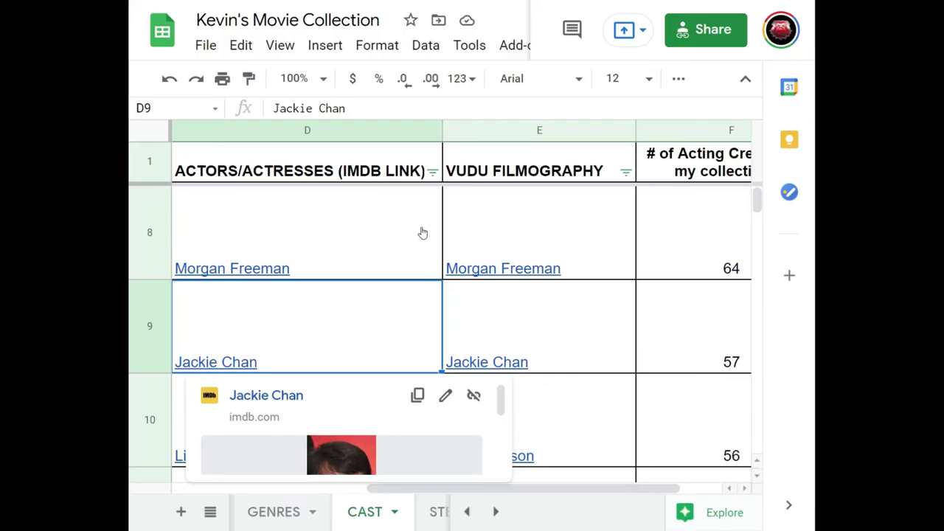
View Jackie Chan's Vudu filmography through its link, close it, and check the COUNTIF formula for his acting credits.
{"action": "left_click", "coordinate": [513, 331]}
{"action": "left_click", "coordinate": [421, 399]}
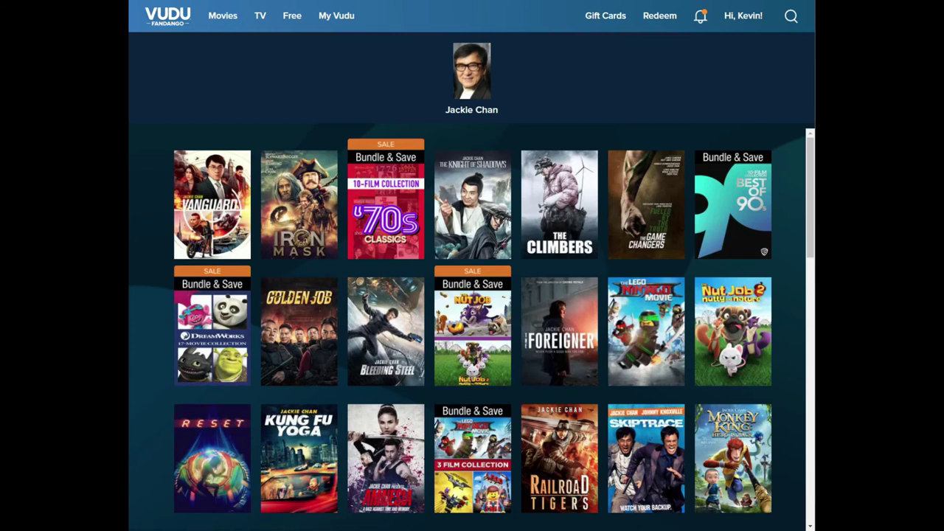
{"action": "key", "text": "ctrl+w"}
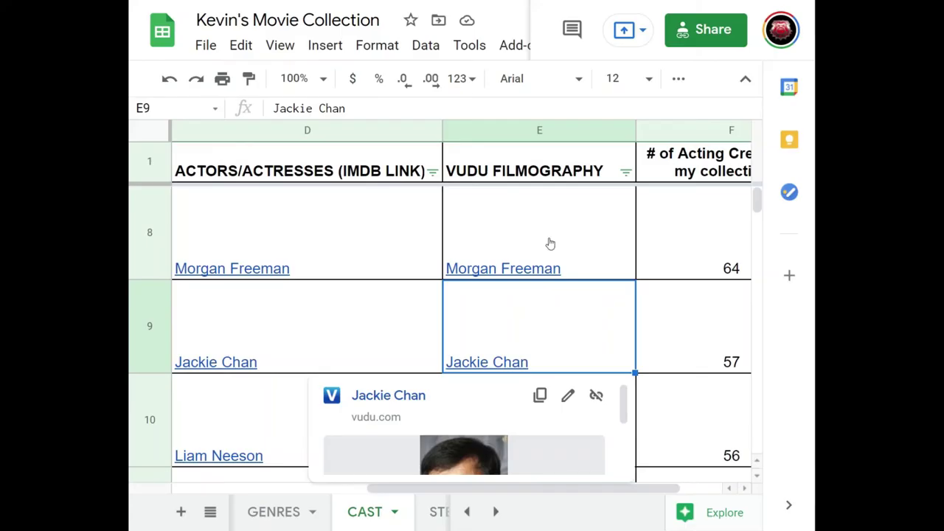
{"action": "key", "text": "Right"}
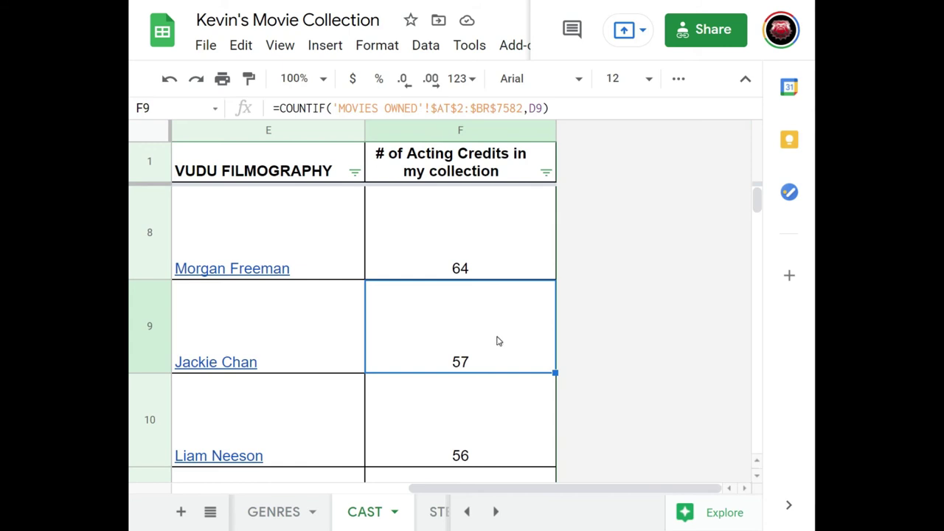
Open the STEELBOOKS/METAL sheet and view its total row at the end of the list.
{"action": "left_click", "coordinate": [434, 513]}
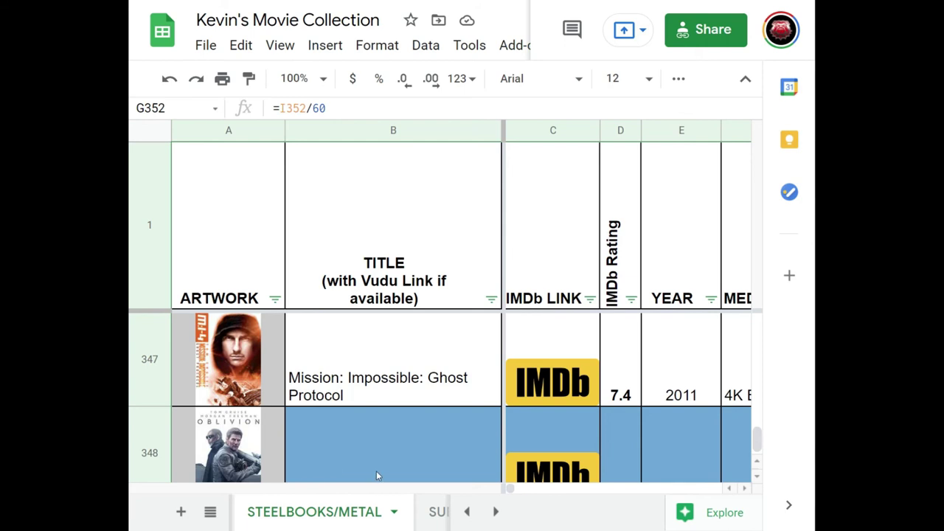
{"action": "mouse_move", "coordinate": [379, 478]}
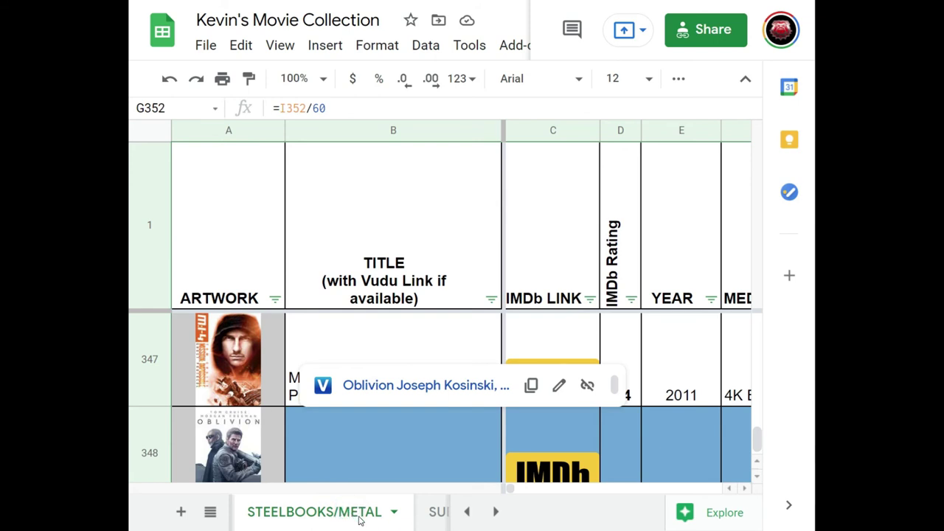
{"action": "key", "text": "Right"}
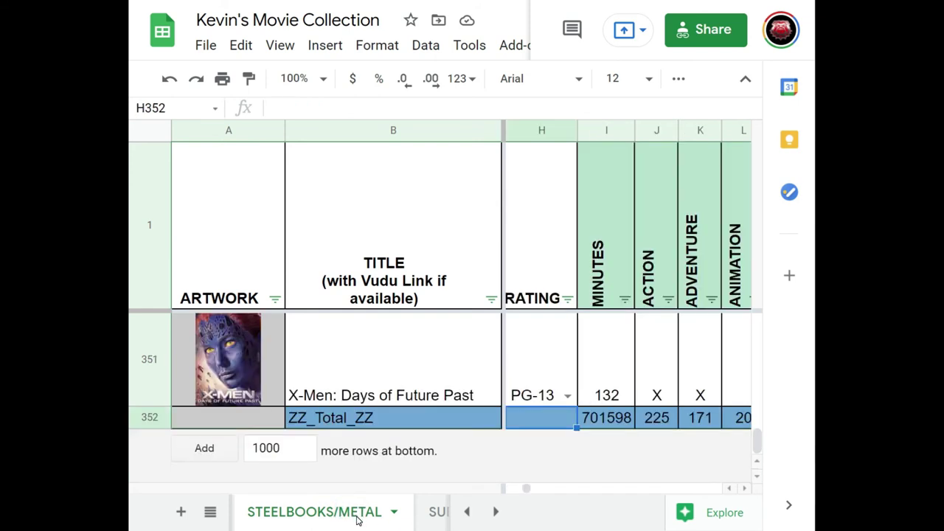
Open the SUBGENRES sheet and read through the Description column down to the last subgenres.
{"action": "left_click", "coordinate": [424, 512]}
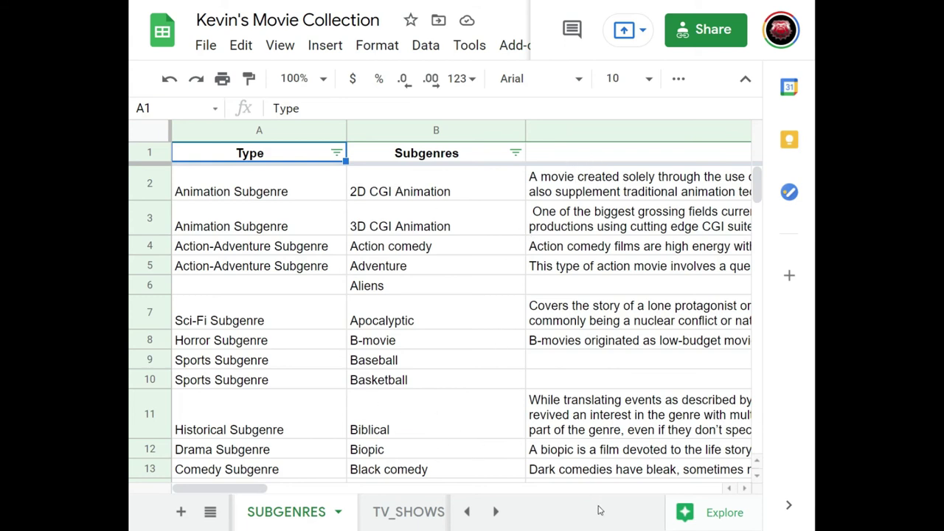
{"action": "left_click", "coordinate": [741, 488]}
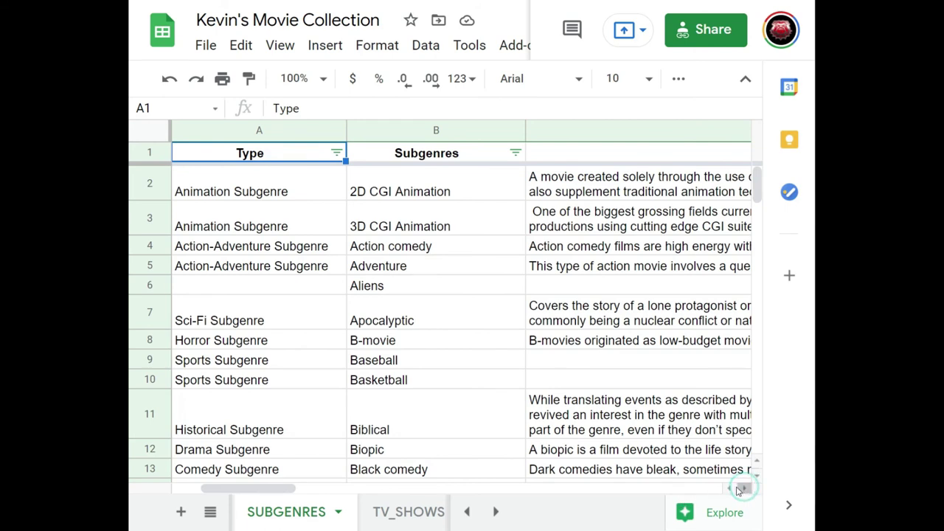
{"action": "left_click_drag", "start_coordinate": [285, 489], "coordinate": [316, 493]}
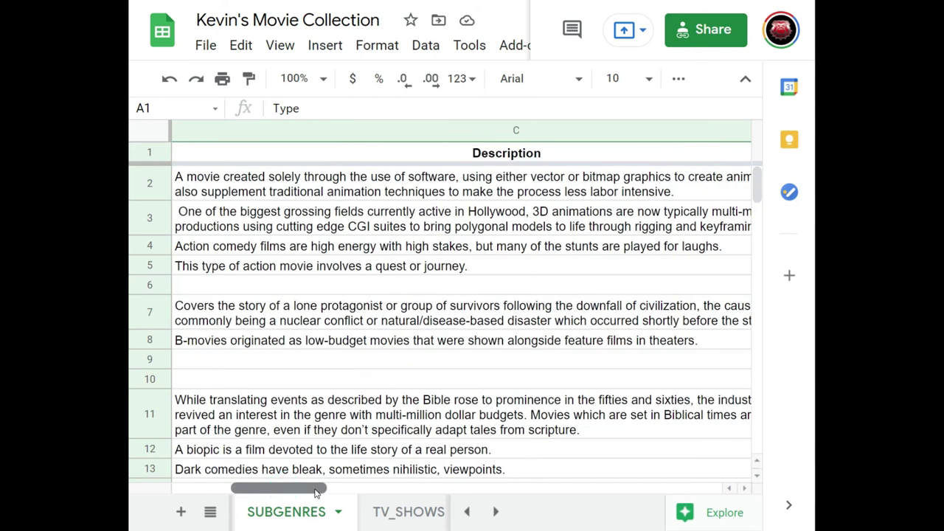
{"action": "scroll", "coordinate": [414, 310], "scroll_direction": "down", "scroll_amount": 5}
{"action": "scroll", "coordinate": [415, 309], "scroll_direction": "down", "scroll_amount": 10}
{"action": "scroll", "coordinate": [414, 311], "scroll_direction": "down", "scroll_amount": 18}
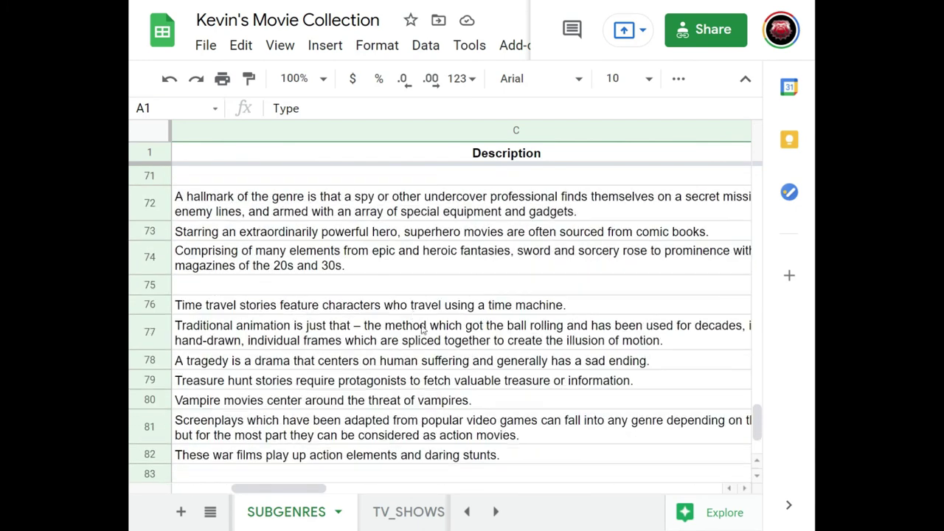
Open the TV_SHOWS sheet and preview the Vudu links attached to the season titles of The 100.
{"action": "left_click", "coordinate": [392, 516]}
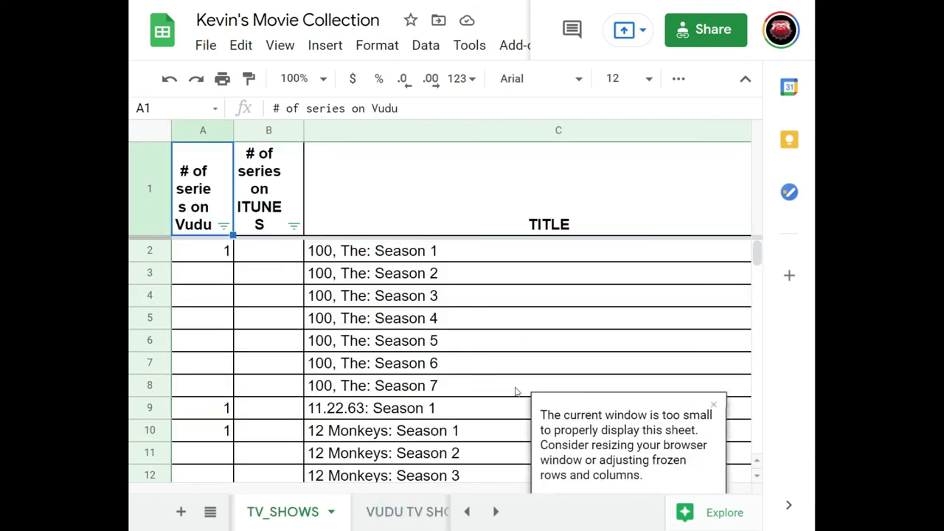
{"action": "mouse_move", "coordinate": [476, 411]}
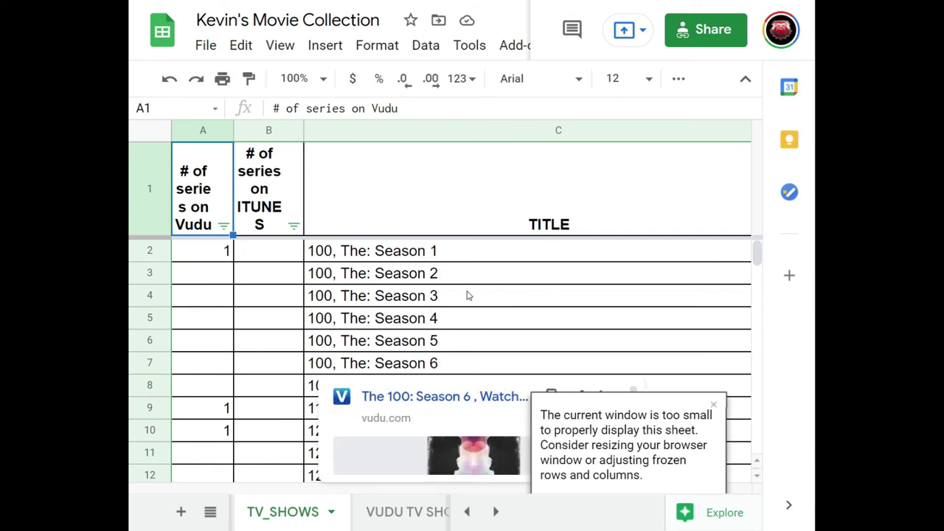
{"action": "mouse_move", "coordinate": [468, 323]}
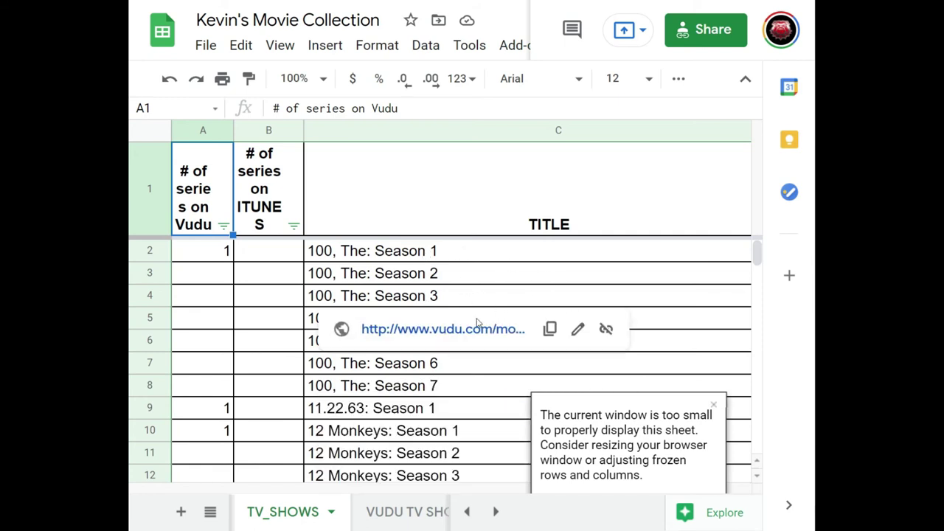
Open the VUDU TV SHOWS sheet, view its YEAR, UV and VUDU columns, and check the quality options available in cell D24.
{"action": "left_click", "coordinate": [384, 515]}
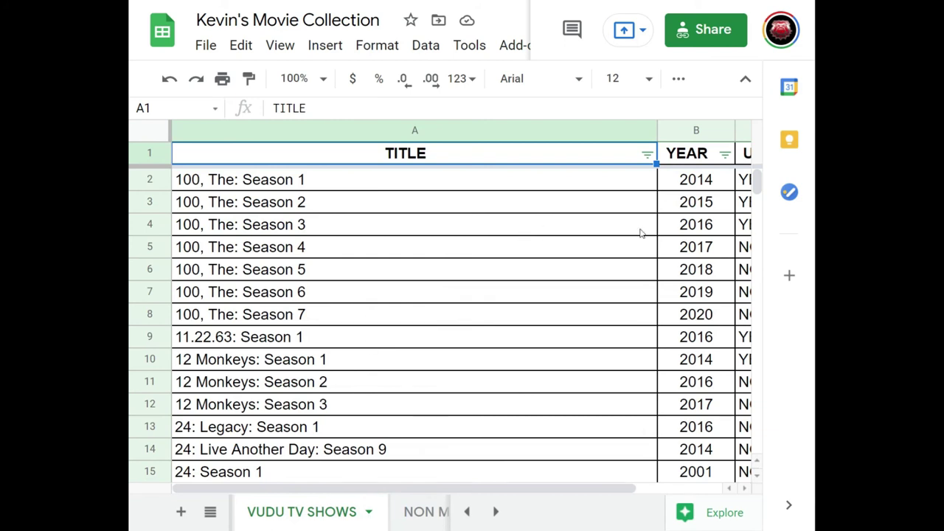
{"action": "left_click", "coordinate": [712, 488]}
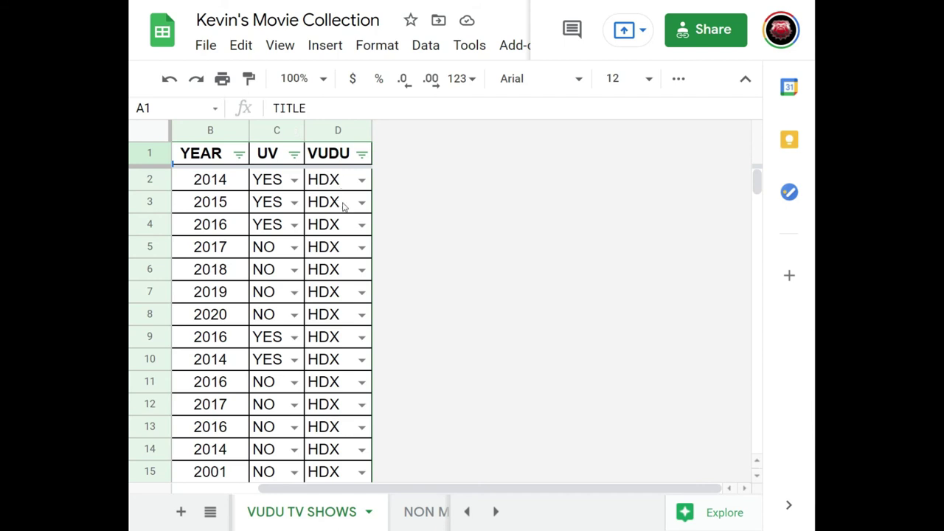
{"action": "scroll", "coordinate": [347, 305], "scroll_direction": "down", "scroll_amount": 2}
{"action": "scroll", "coordinate": [348, 306], "scroll_direction": "down", "scroll_amount": 5}
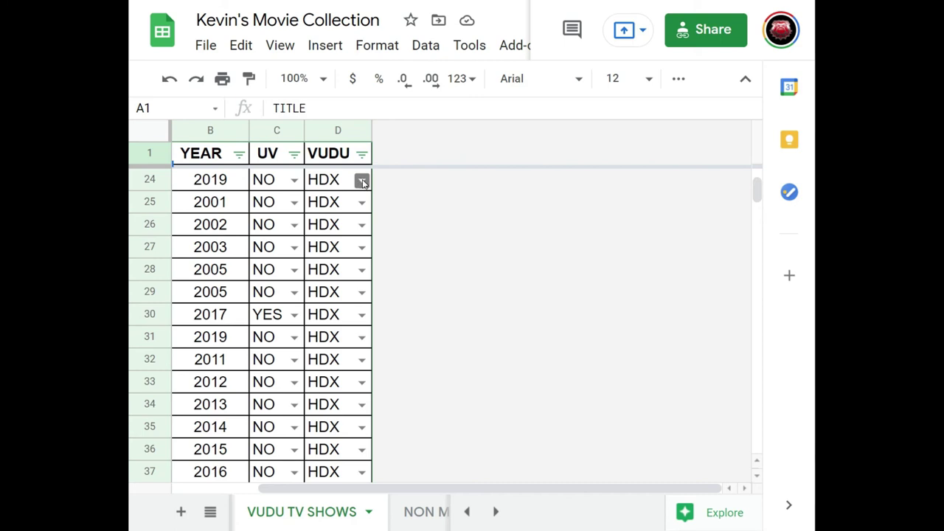
{"action": "left_click", "coordinate": [362, 181]}
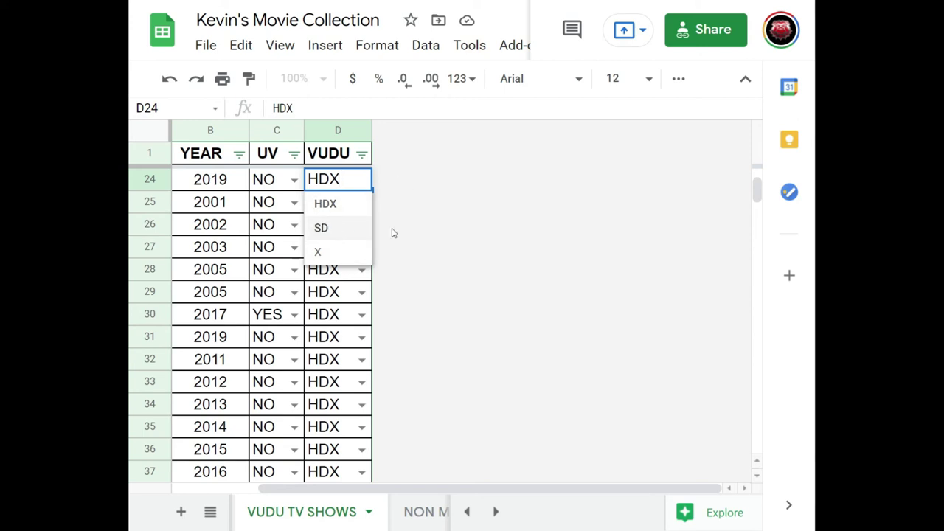
{"action": "left_click", "coordinate": [414, 223]}
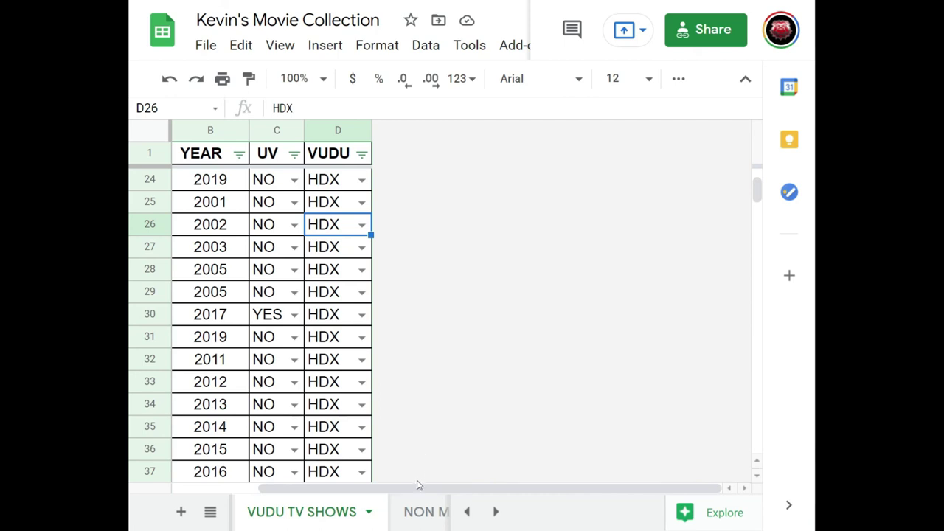
View the NON MOVIES, iTunes, BLU RAY.COM, MA and row template sheets one after another.
{"action": "left_click", "coordinate": [419, 512]}
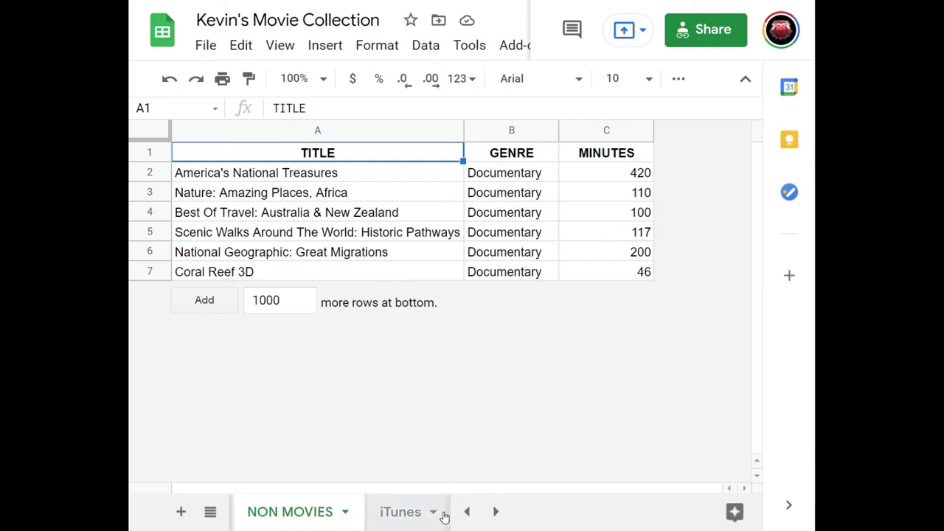
{"action": "left_click", "coordinate": [395, 514]}
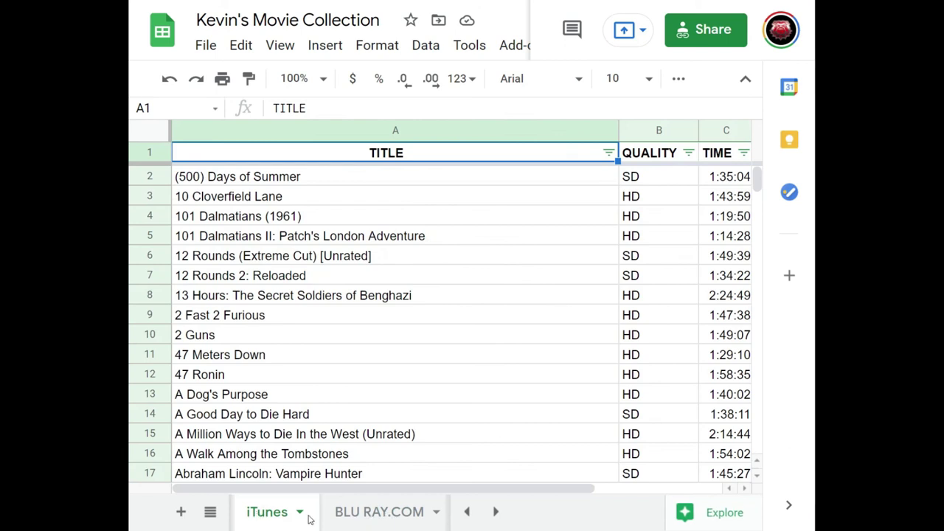
{"action": "left_click", "coordinate": [357, 514]}
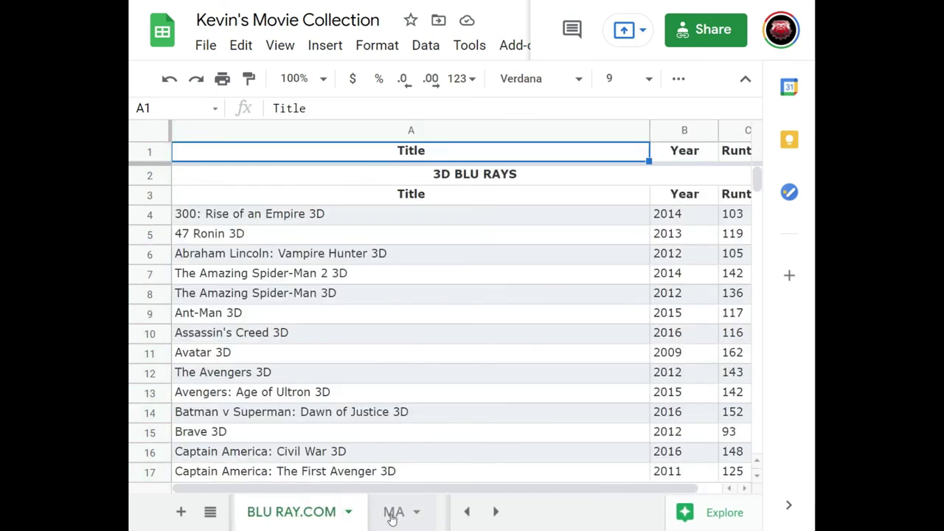
{"action": "left_click", "coordinate": [392, 515]}
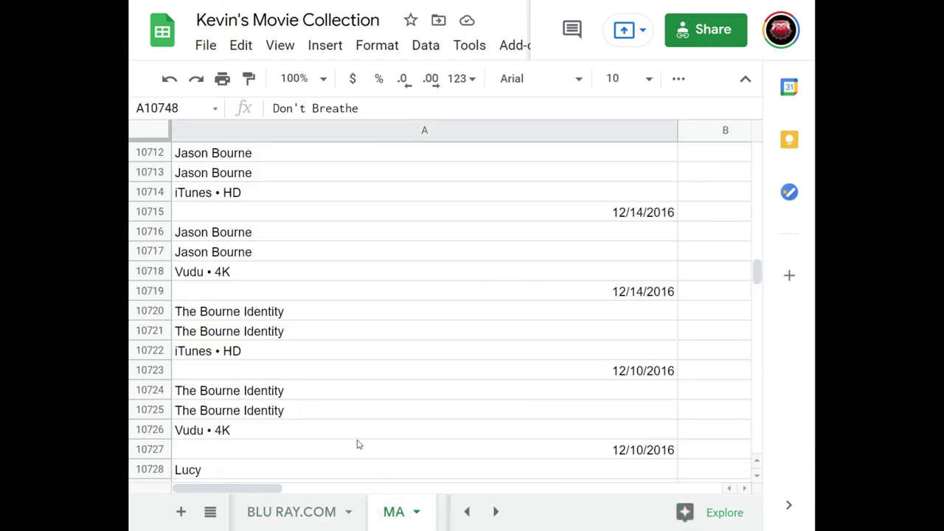
{"action": "left_click", "coordinate": [495, 512]}
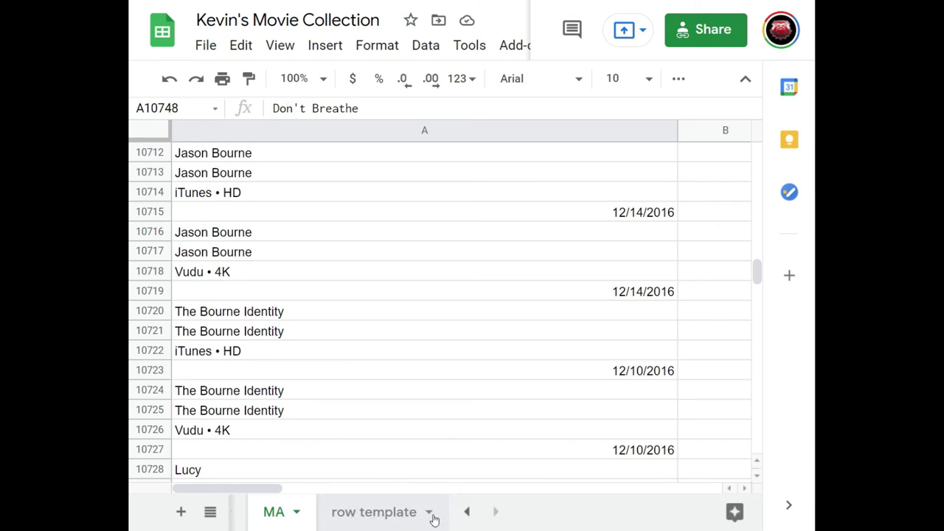
{"action": "left_click", "coordinate": [381, 512]}
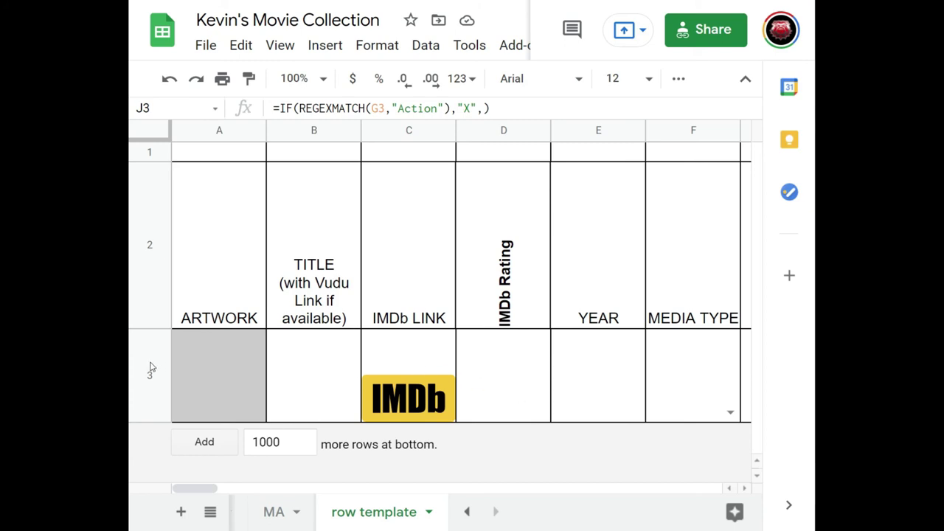
Return to the MOVIES OWNED sheet and sort it by the IMDb Rating column from Z to A.
{"action": "left_click", "coordinate": [466, 512]}
{"action": "left_click", "coordinate": [467, 512]}
{"action": "left_click", "coordinate": [467, 512]}
{"action": "left_click", "coordinate": [467, 512]}
{"action": "left_click", "coordinate": [467, 512]}
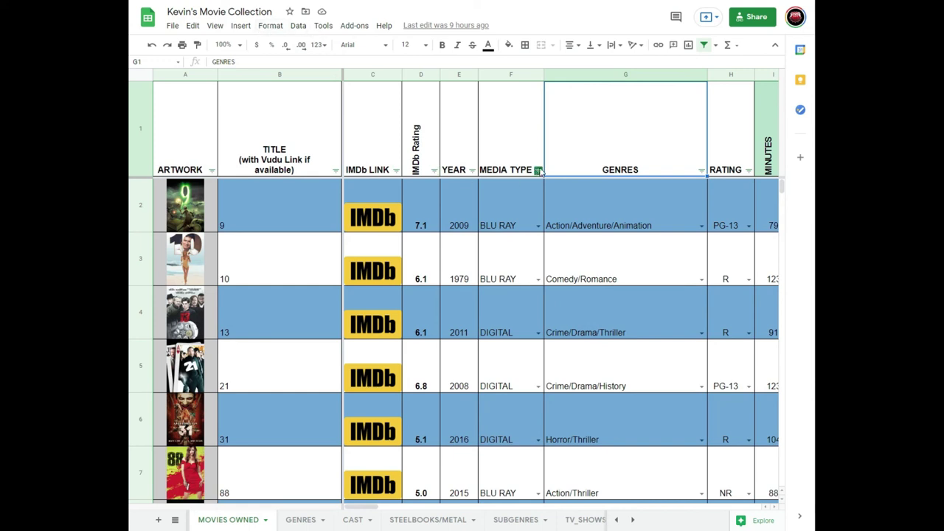
{"action": "left_click", "coordinate": [438, 175]}
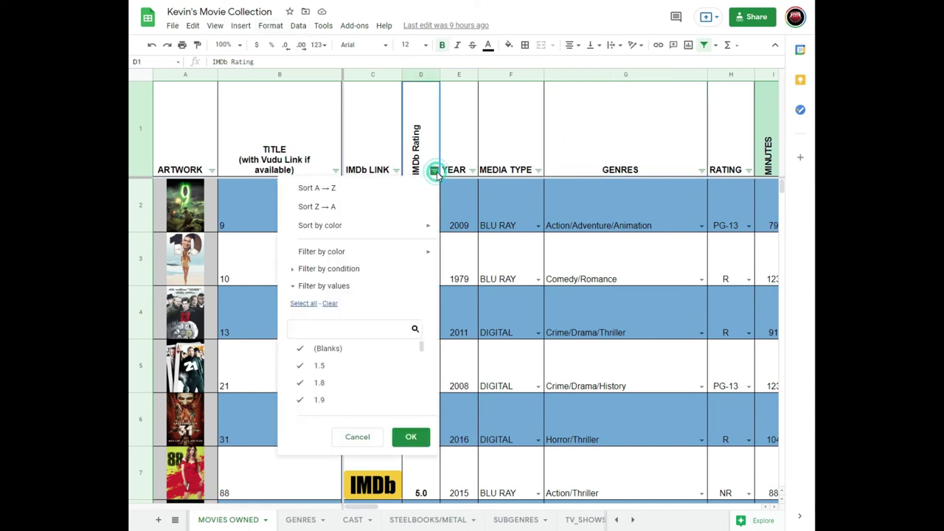
{"action": "left_click", "coordinate": [351, 206]}
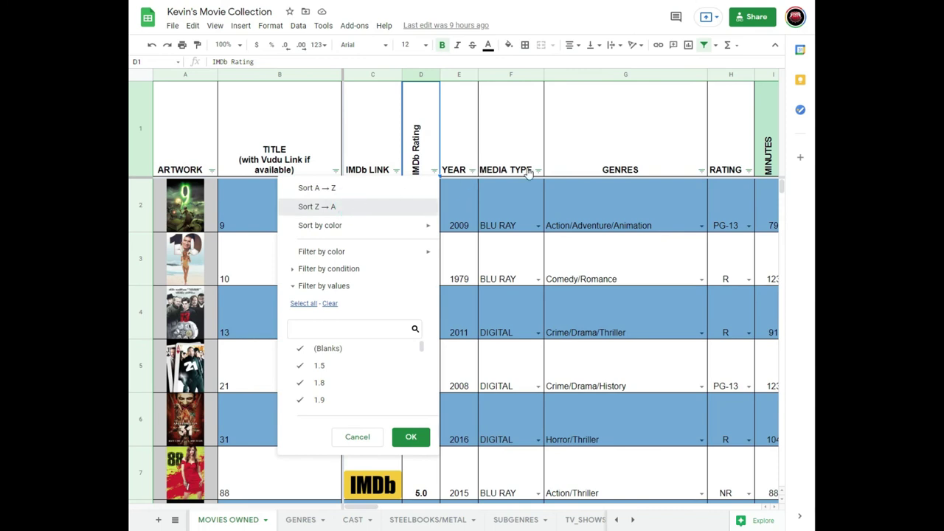
{"action": "left_click", "coordinate": [413, 437]}
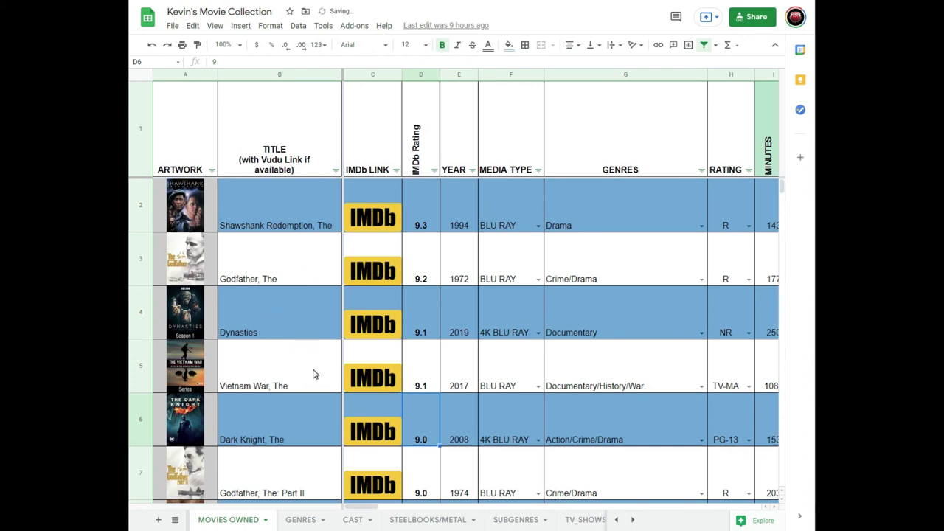
Examine the first movies in the list sorted by IMDb rating.
{"action": "mouse_move", "coordinate": [292, 319]}
{"action": "scroll", "coordinate": [288, 369], "scroll_direction": "down", "scroll_amount": 1}
{"action": "scroll", "coordinate": [288, 369], "scroll_direction": "up", "scroll_amount": 1}
{"action": "scroll", "coordinate": [303, 376], "scroll_direction": "down", "scroll_amount": 1}
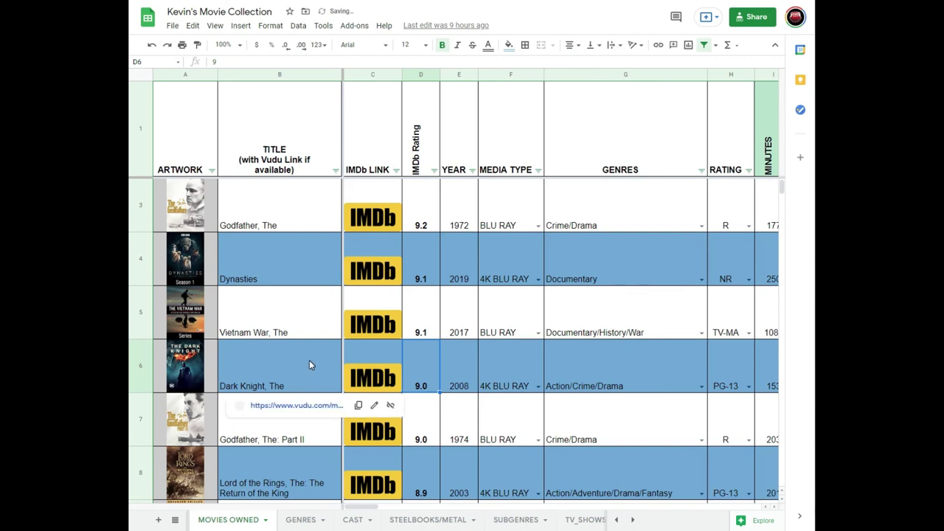
{"action": "scroll", "coordinate": [309, 368], "scroll_direction": "down", "scroll_amount": 1}
{"action": "scroll", "coordinate": [308, 369], "scroll_direction": "down", "scroll_amount": 2}
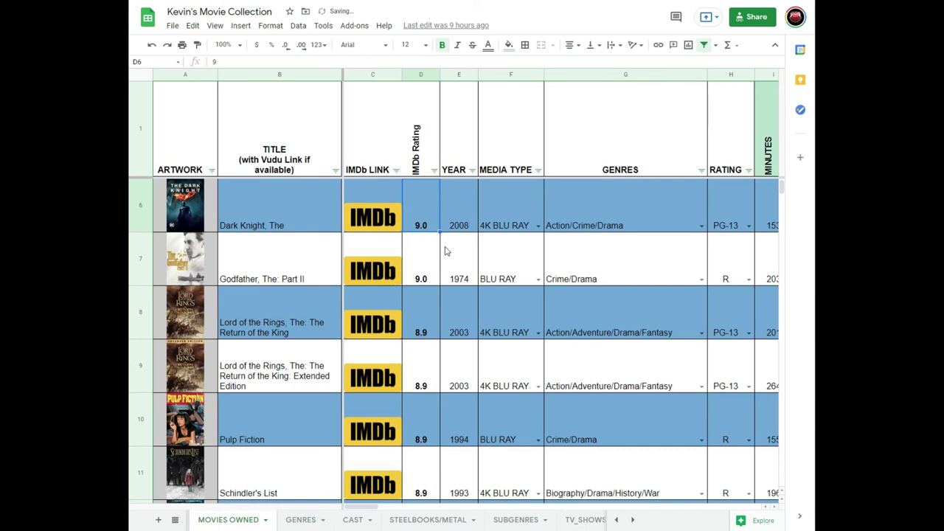
{"action": "mouse_move", "coordinate": [335, 238]}
Filter the ACTION genre column to show only rows marked X, and look through the filtered movies.
{"action": "scroll", "coordinate": [371, 220], "scroll_direction": "up", "scroll_amount": 5}
{"action": "scroll", "coordinate": [371, 220], "scroll_direction": "right", "scroll_amount": 6}
{"action": "scroll", "coordinate": [479, 192], "scroll_direction": "left", "scroll_amount": 4}
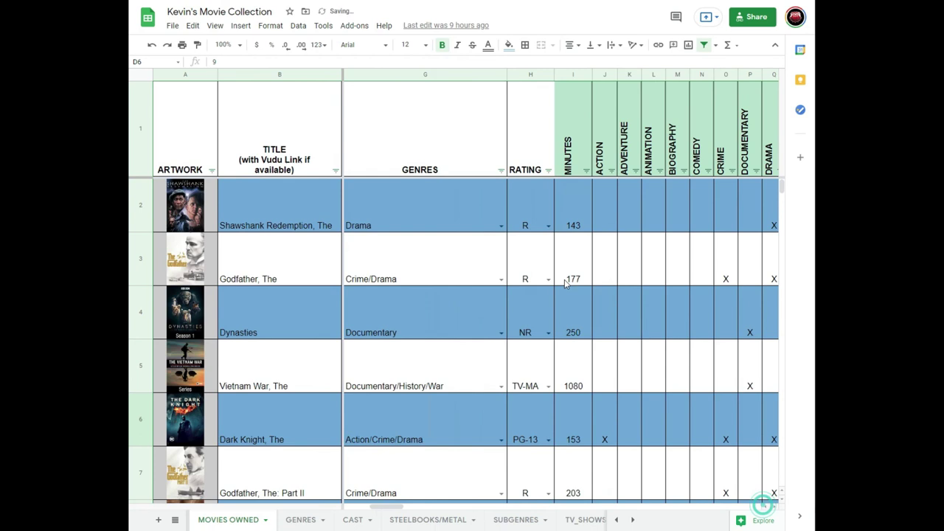
{"action": "left_click", "coordinate": [611, 171]}
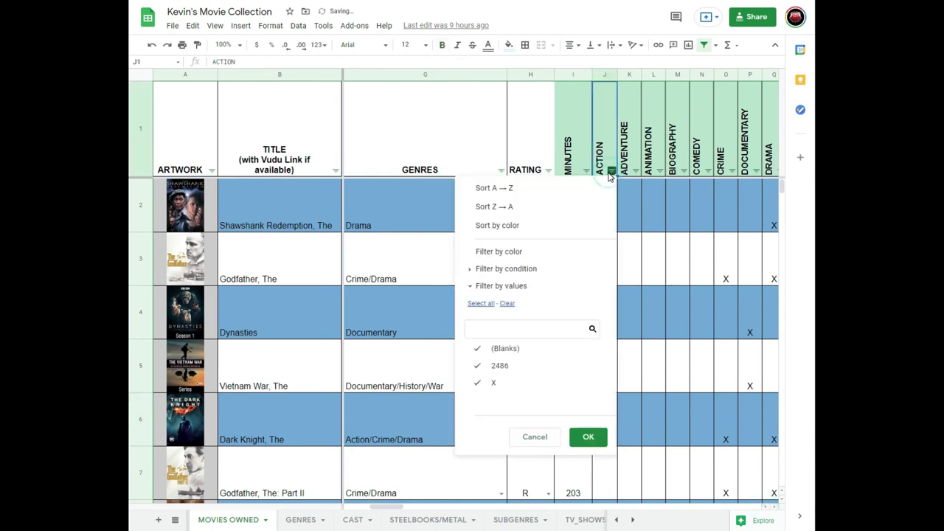
{"action": "left_click", "coordinate": [507, 303]}
{"action": "left_click", "coordinate": [498, 381]}
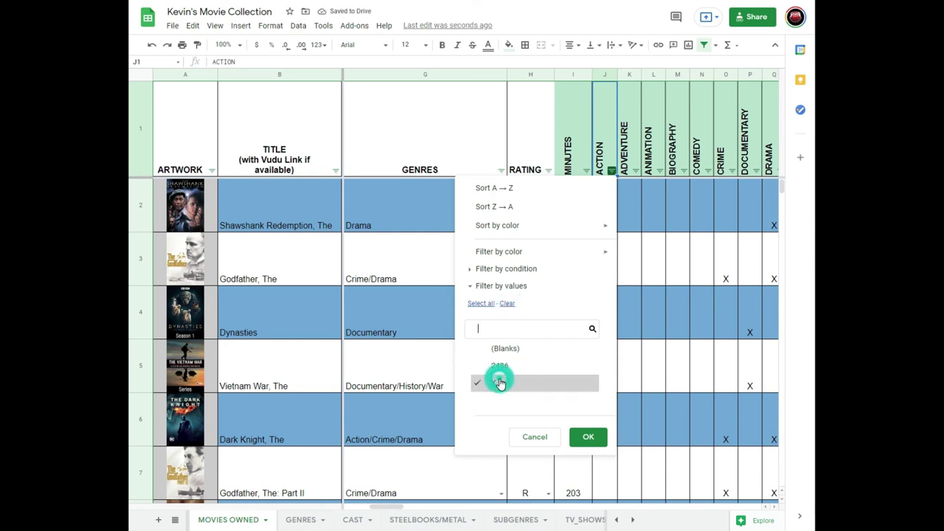
{"action": "left_click", "coordinate": [604, 438]}
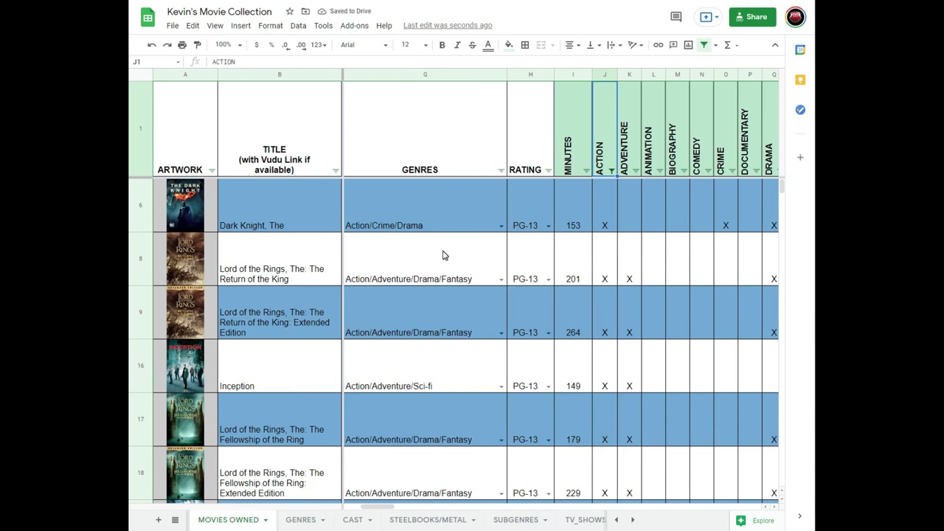
{"action": "scroll", "coordinate": [464, 256], "scroll_direction": "down", "scroll_amount": 5}
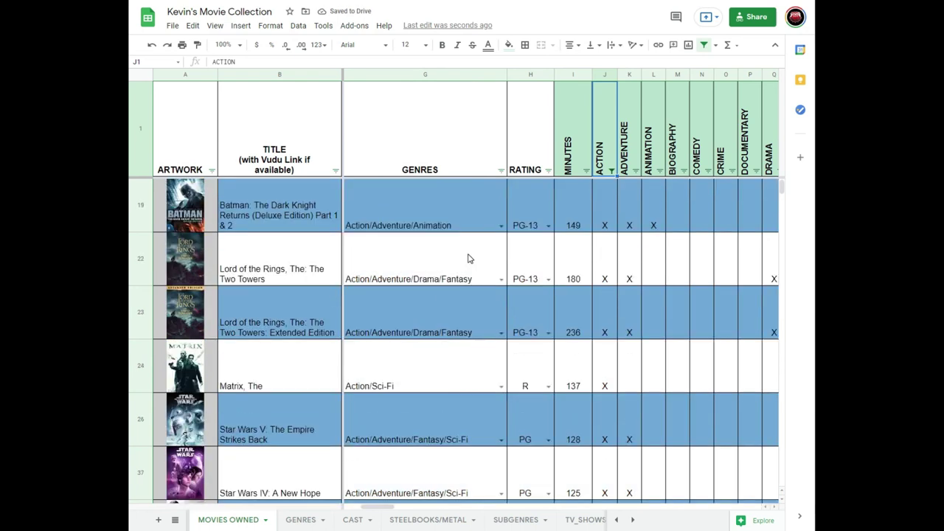
{"action": "scroll", "coordinate": [466, 254], "scroll_direction": "down", "scroll_amount": 10}
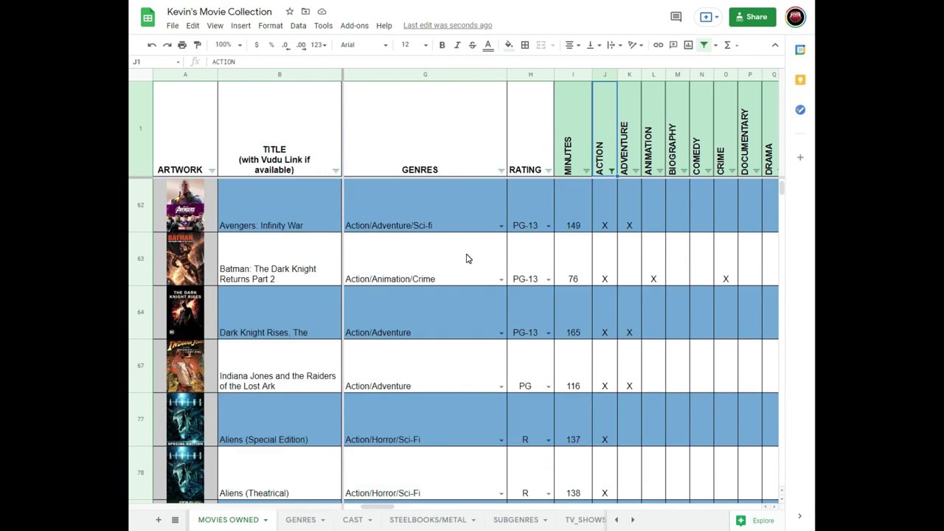
{"action": "scroll", "coordinate": [467, 253], "scroll_direction": "up", "scroll_amount": 8}
{"action": "scroll", "coordinate": [467, 258], "scroll_direction": "up", "scroll_amount": 7}
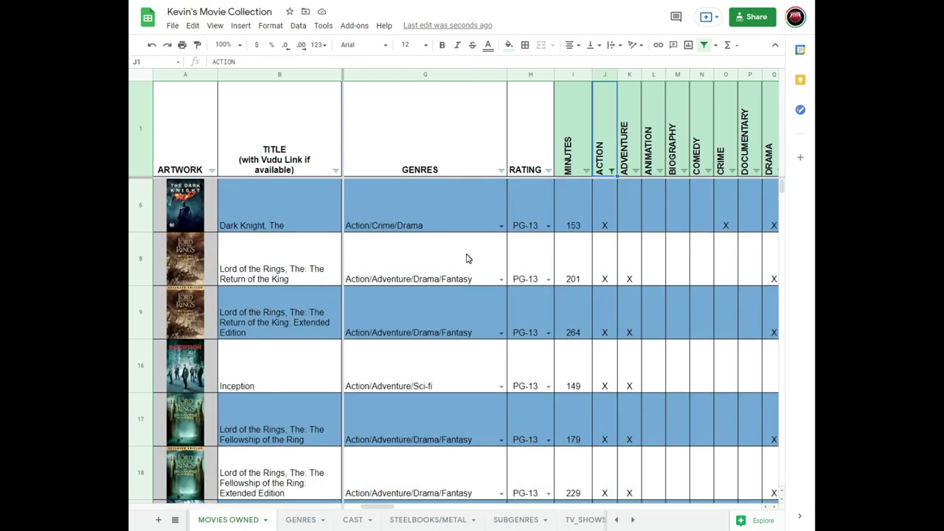
Reset the ACTION column filter by selecting all of its values again.
{"action": "left_click", "coordinate": [612, 171]}
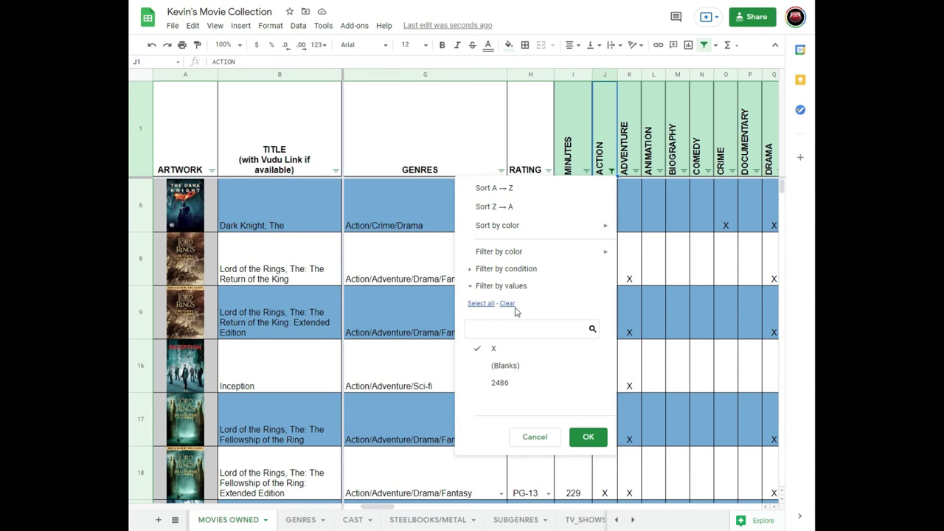
{"action": "left_click", "coordinate": [481, 303]}
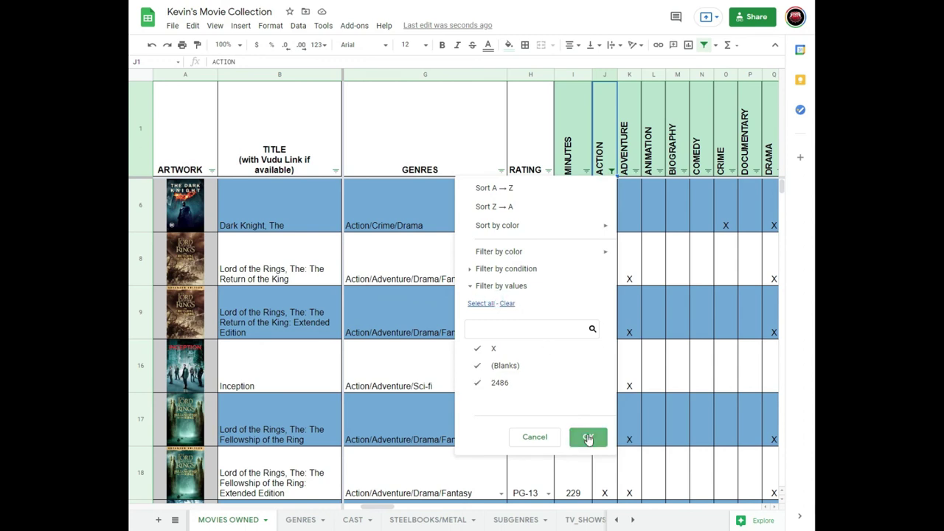
{"action": "left_click", "coordinate": [589, 438]}
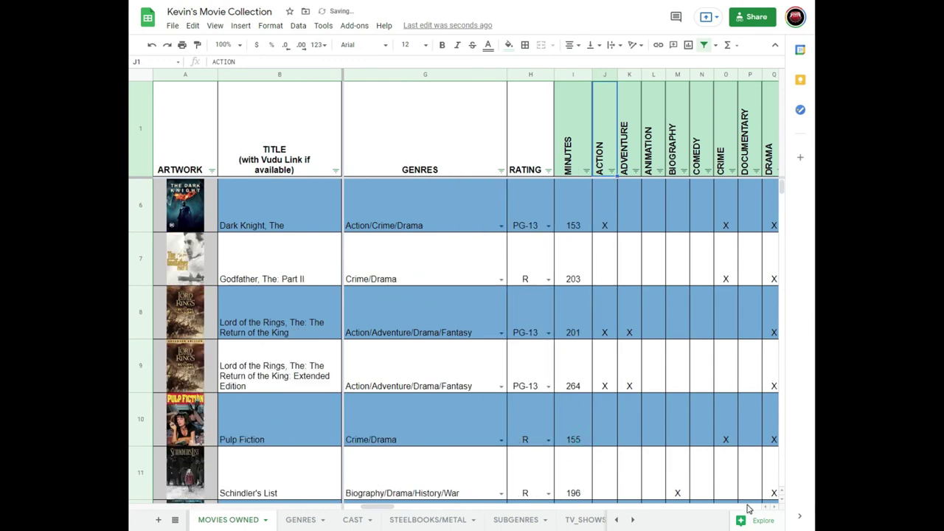
Filter the 4K BLU RAY column to show only rows marked YES, and look over the filtered movies.
{"action": "scroll", "coordinate": [747, 509], "scroll_direction": "right", "scroll_amount": 10}
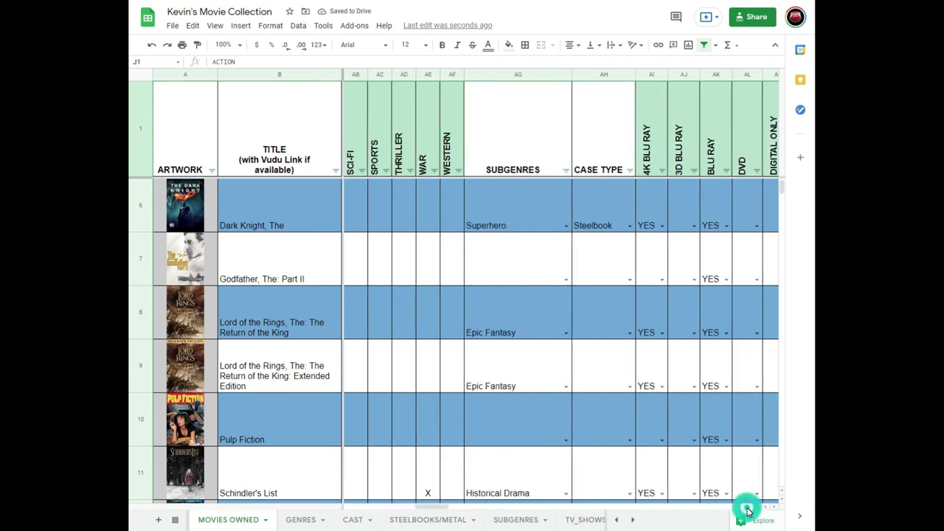
{"action": "scroll", "coordinate": [747, 509], "scroll_direction": "right", "scroll_amount": 2}
{"action": "left_click", "coordinate": [613, 171]}
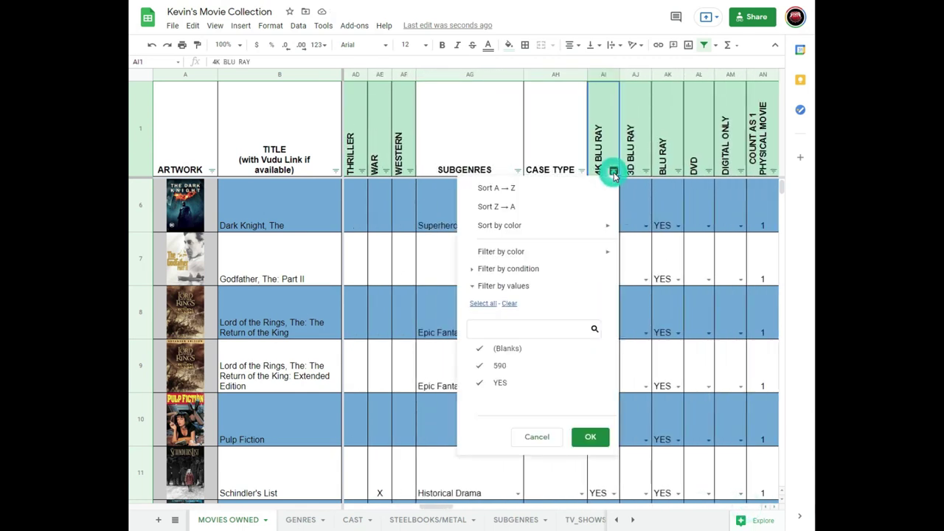
{"action": "left_click", "coordinate": [510, 303]}
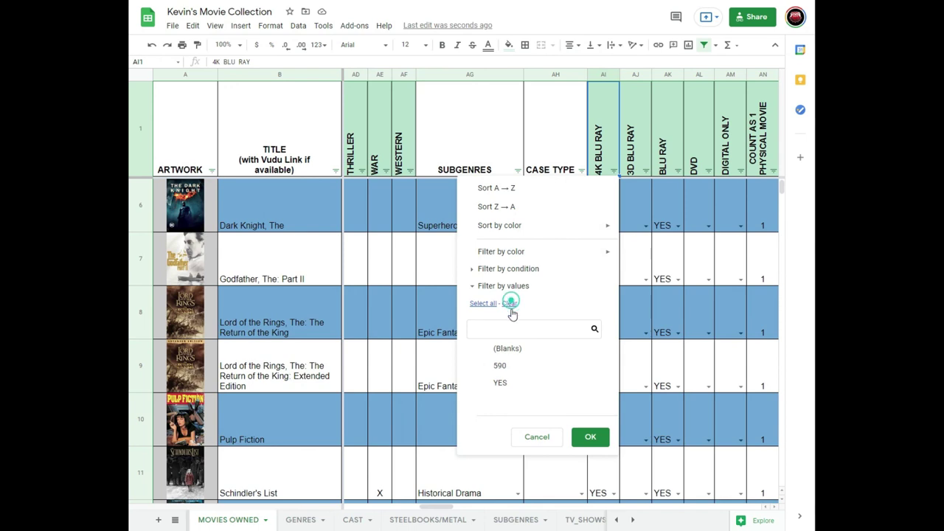
{"action": "left_click", "coordinate": [525, 388]}
{"action": "left_click", "coordinate": [592, 438]}
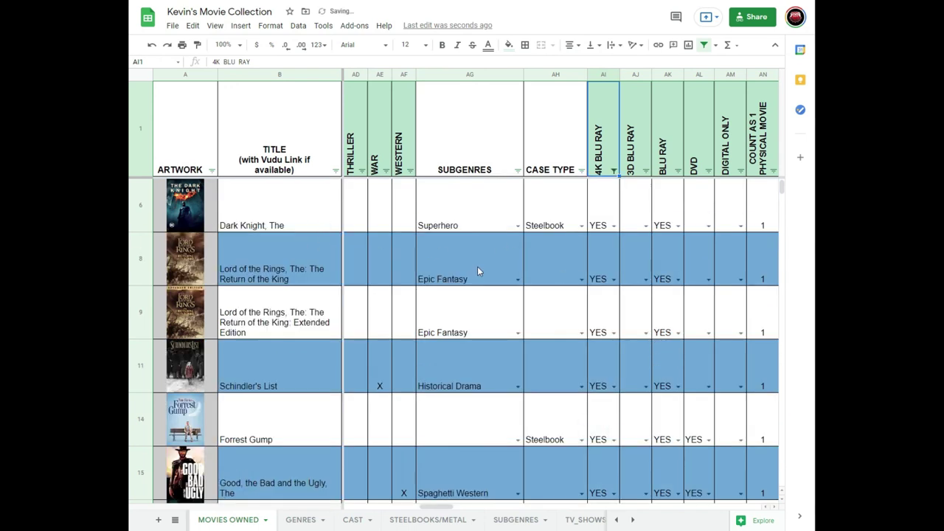
{"action": "scroll", "coordinate": [477, 267], "scroll_direction": "up", "scroll_amount": 1}
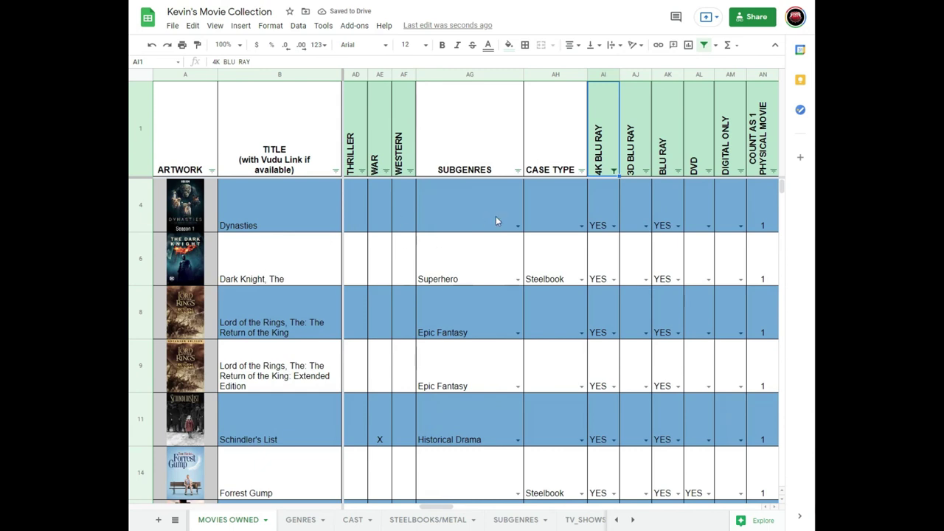
Reset the 4K BLU RAY column filter by selecting all of its values again.
{"action": "left_click", "coordinate": [613, 170]}
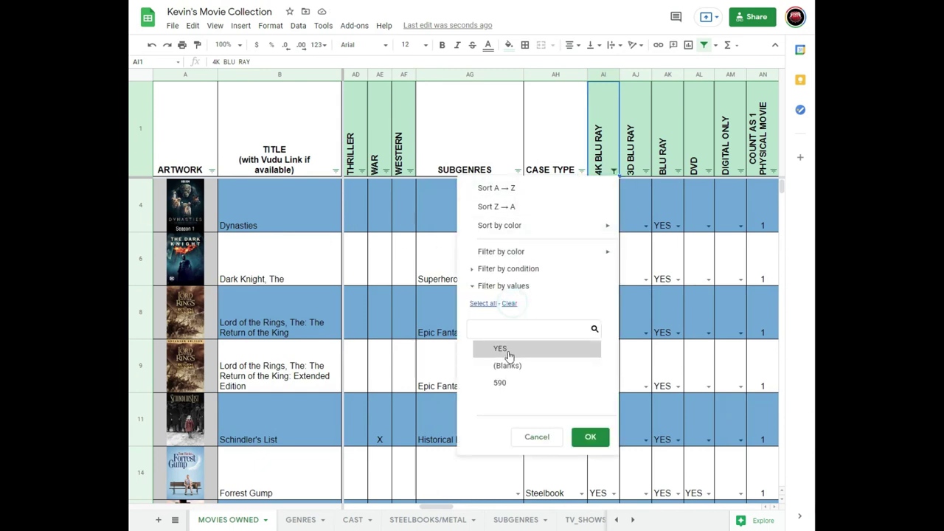
{"action": "left_click", "coordinate": [483, 304]}
{"action": "left_click", "coordinate": [590, 436]}
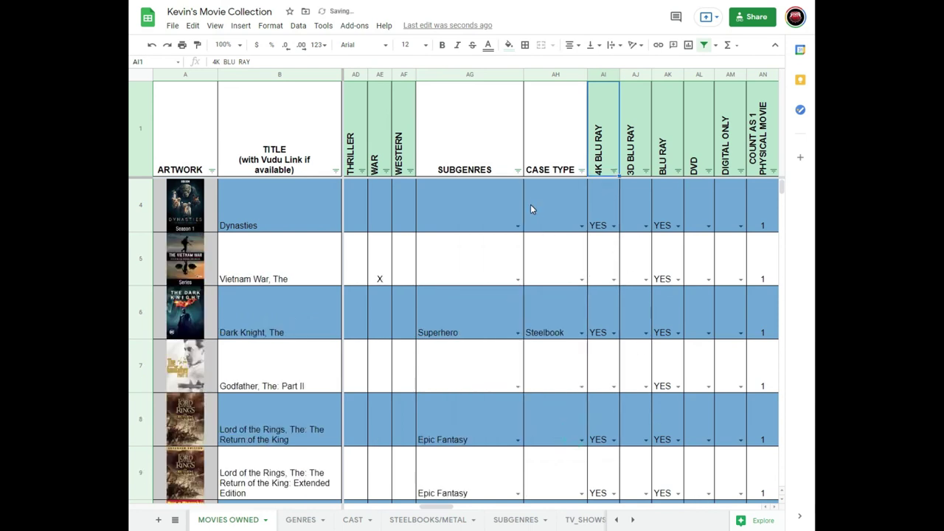
Filter the CASE TYPE column to show only MetalPak entries, and look through the filtered movies.
{"action": "left_click", "coordinate": [581, 171]}
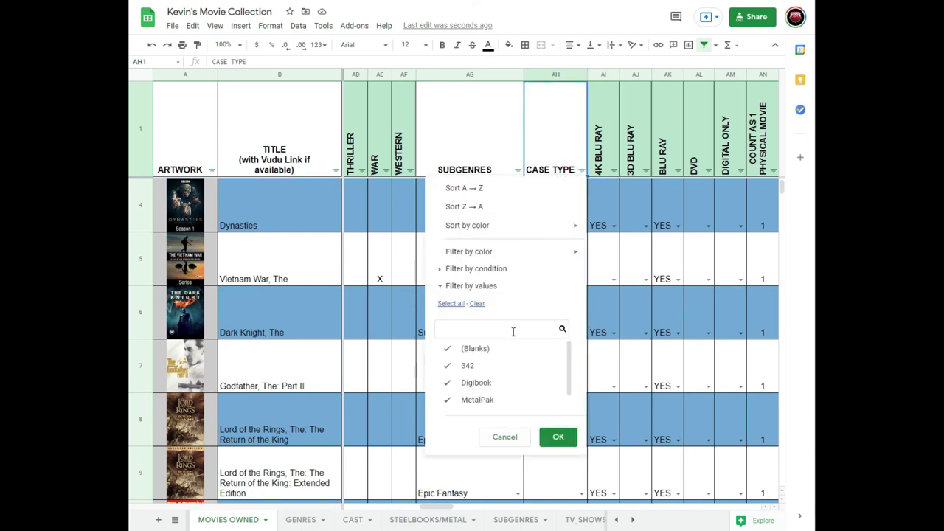
{"action": "scroll", "coordinate": [528, 372], "scroll_direction": "down", "scroll_amount": 1}
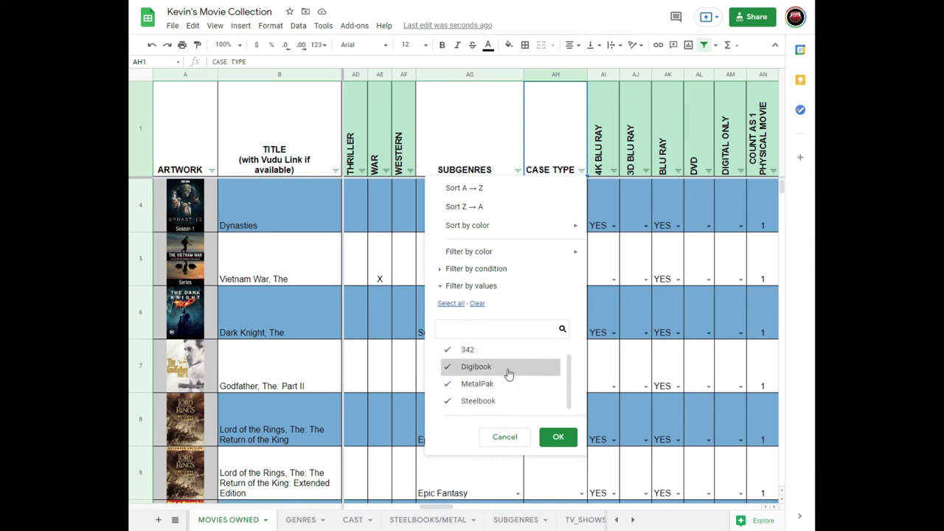
{"action": "scroll", "coordinate": [506, 372], "scroll_direction": "down", "scroll_amount": 1}
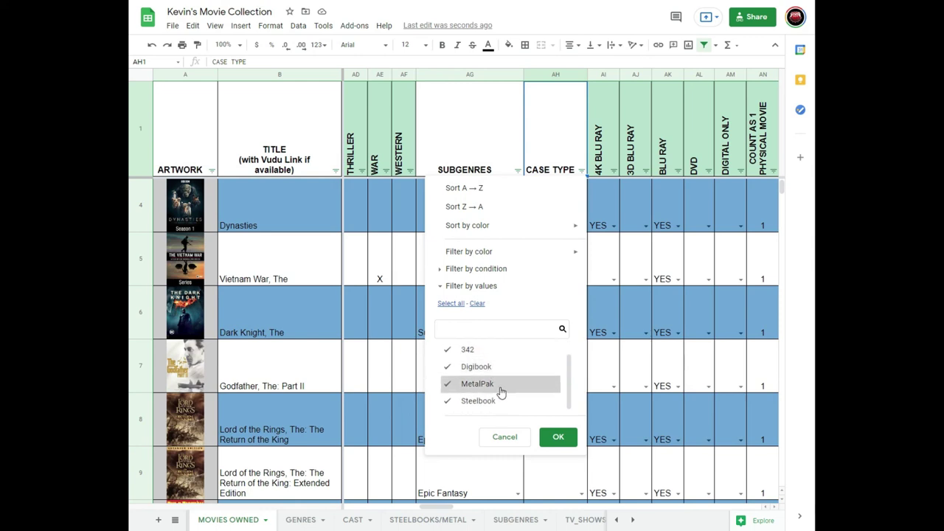
{"action": "scroll", "coordinate": [498, 380], "scroll_direction": "up", "scroll_amount": 2}
{"action": "scroll", "coordinate": [523, 372], "scroll_direction": "down", "scroll_amount": 2}
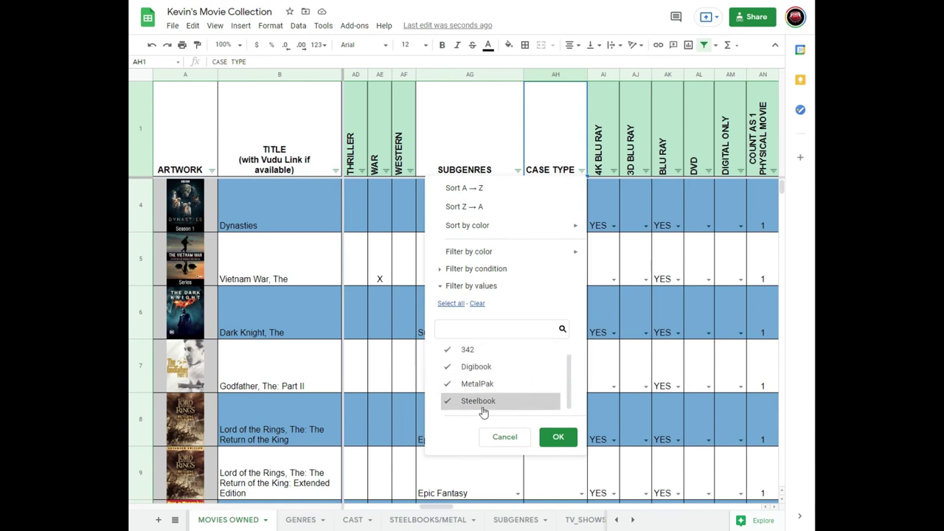
{"action": "left_click", "coordinate": [481, 384]}
{"action": "left_click", "coordinate": [475, 305]}
{"action": "left_click", "coordinate": [481, 384]}
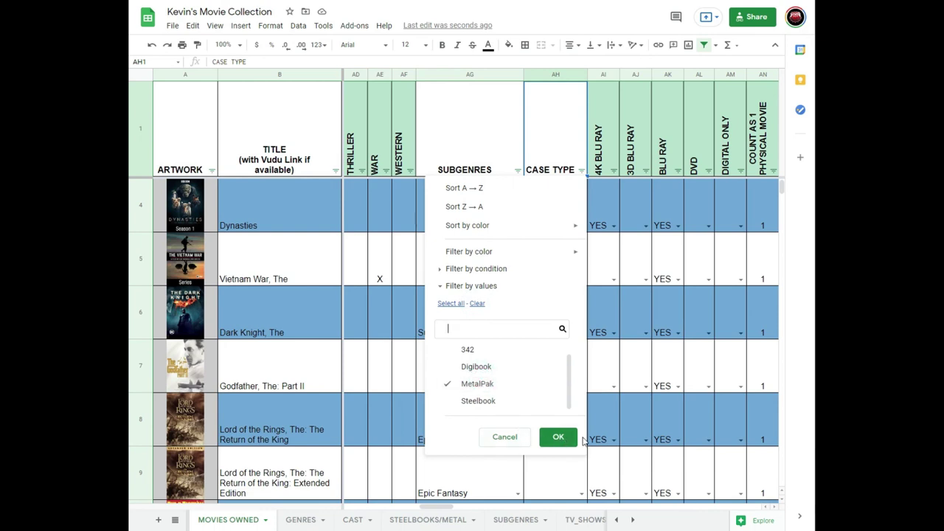
{"action": "left_click", "coordinate": [560, 440]}
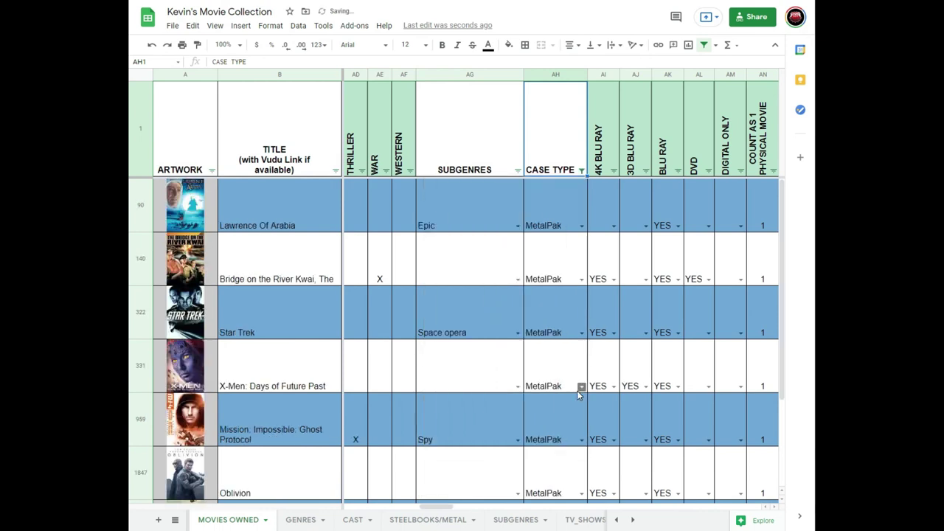
{"action": "scroll", "coordinate": [499, 369], "scroll_direction": "down", "scroll_amount": 3}
{"action": "scroll", "coordinate": [497, 369], "scroll_direction": "up", "scroll_amount": 3}
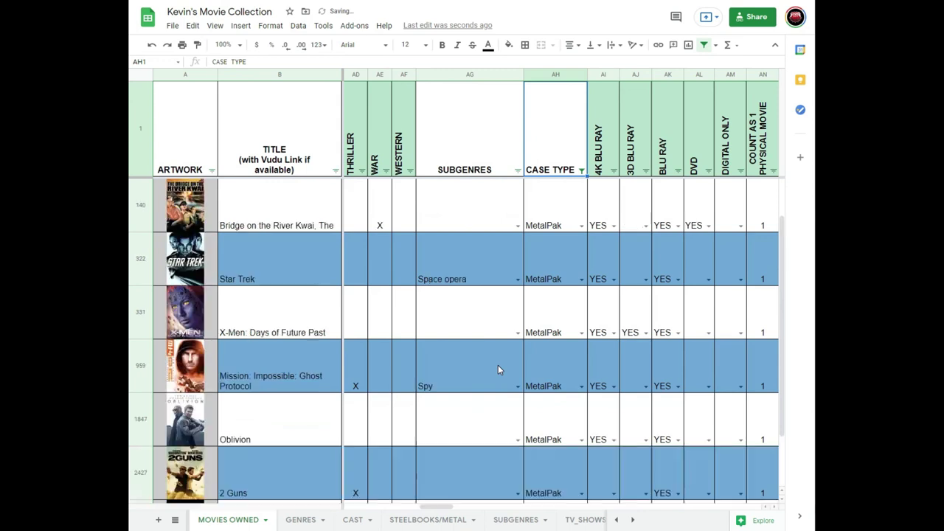
{"action": "scroll", "coordinate": [498, 370], "scroll_direction": "down", "scroll_amount": 3}
{"action": "scroll", "coordinate": [498, 369], "scroll_direction": "up", "scroll_amount": 3}
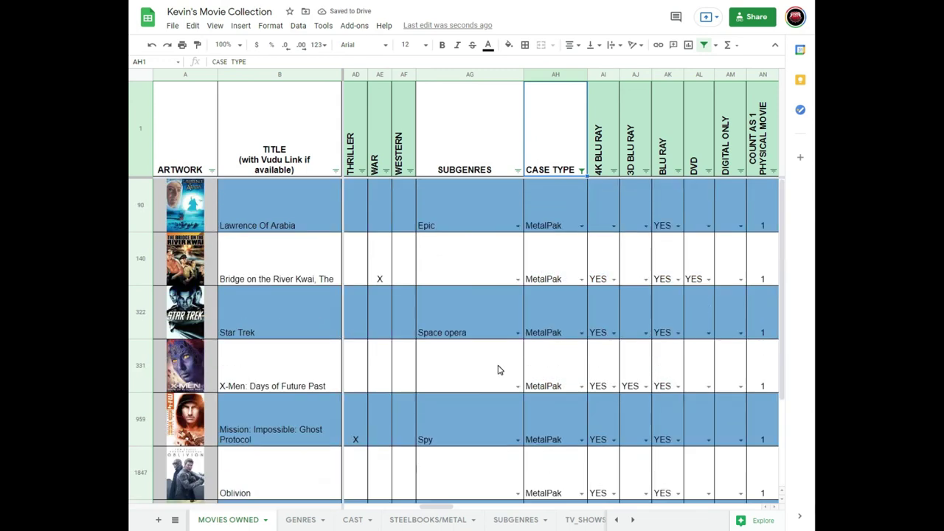
Change the CASE TYPE filter to show only Digibook entries, and look through the filtered movies.
{"action": "left_click", "coordinate": [581, 170]}
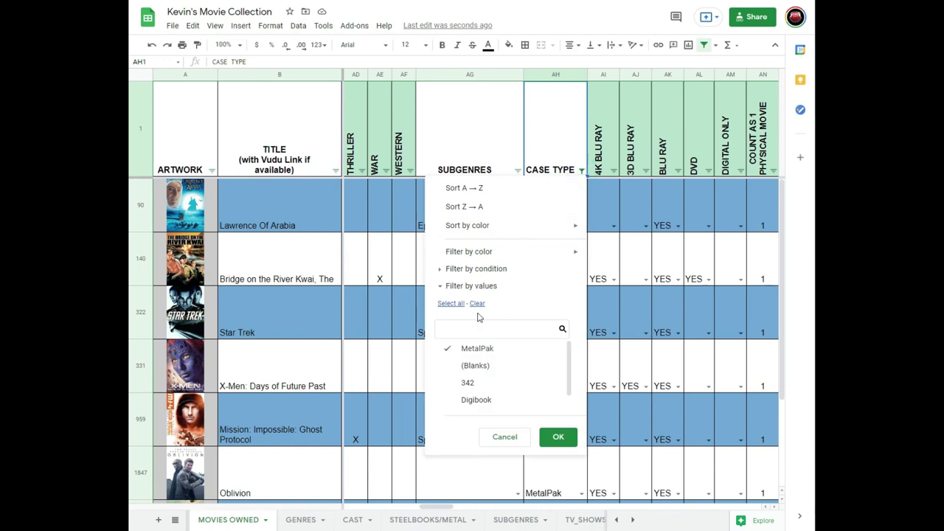
{"action": "left_click", "coordinate": [478, 304]}
{"action": "left_click", "coordinate": [497, 401]}
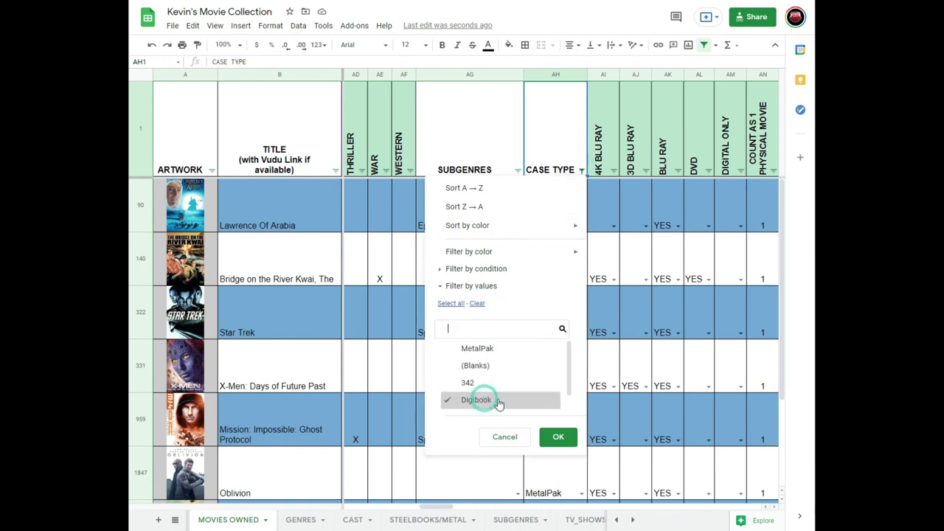
{"action": "left_click", "coordinate": [558, 437]}
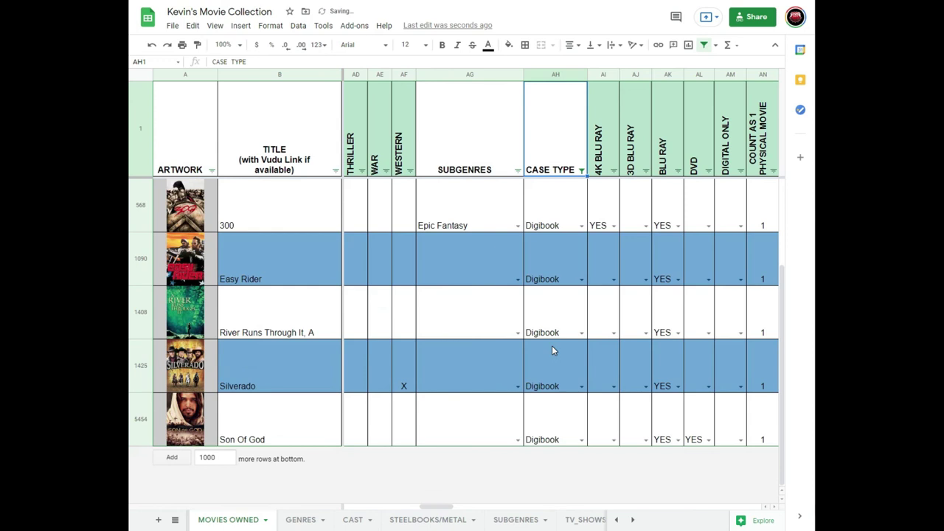
{"action": "scroll", "coordinate": [552, 349], "scroll_direction": "up", "scroll_amount": 3}
{"action": "scroll", "coordinate": [552, 348], "scroll_direction": "down", "scroll_amount": 2}
{"action": "scroll", "coordinate": [552, 350], "scroll_direction": "up", "scroll_amount": 2}
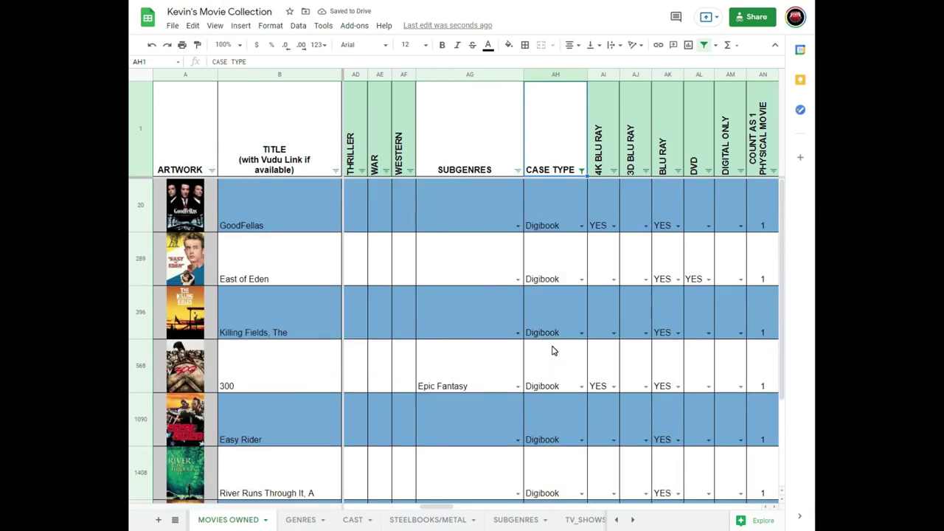
Reset the CASE TYPE column filter by selecting all of its values again.
{"action": "left_click", "coordinate": [581, 170]}
{"action": "left_click", "coordinate": [456, 308]}
{"action": "left_click", "coordinate": [558, 437]}
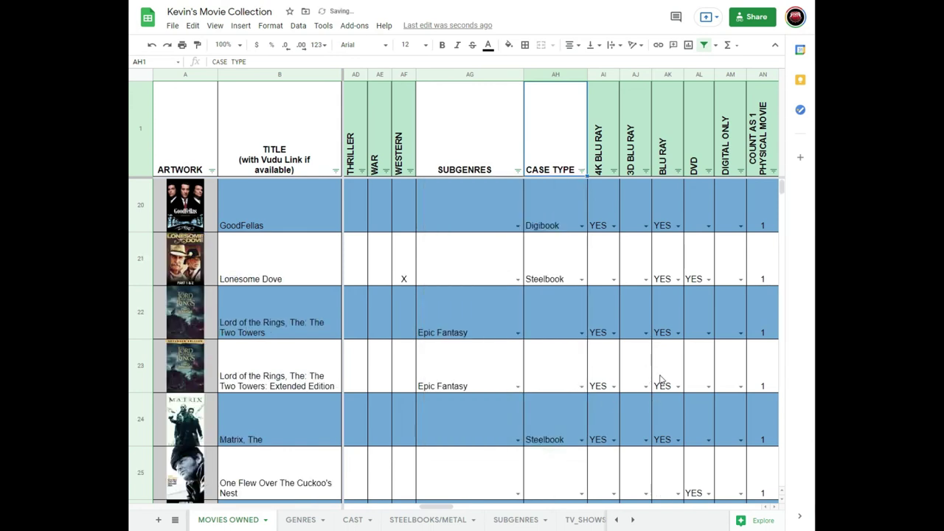
Examine the digital service columns, the WATCHED column and the ACTORS columns of the MOVIES OWNED sheet.
{"action": "left_click", "coordinate": [778, 509]}
{"action": "left_click", "coordinate": [778, 508]}
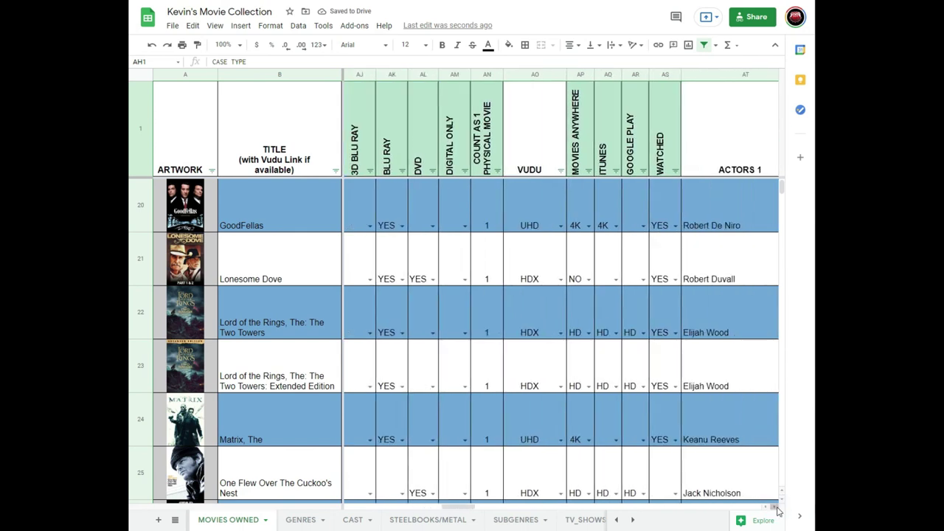
{"action": "left_click", "coordinate": [778, 508]}
{"action": "left_click", "coordinate": [777, 508]}
{"action": "left_click", "coordinate": [777, 508]}
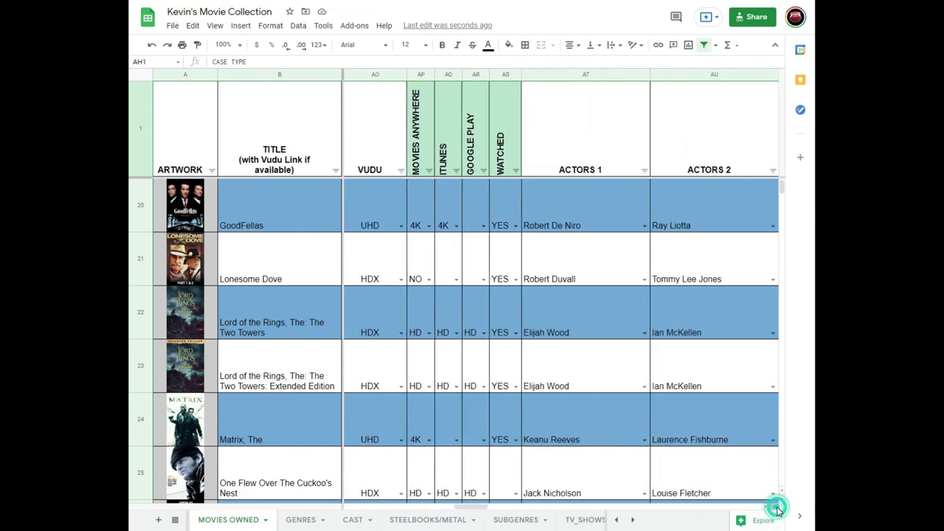
{"action": "left_click", "coordinate": [778, 508]}
{"action": "left_click", "coordinate": [777, 508]}
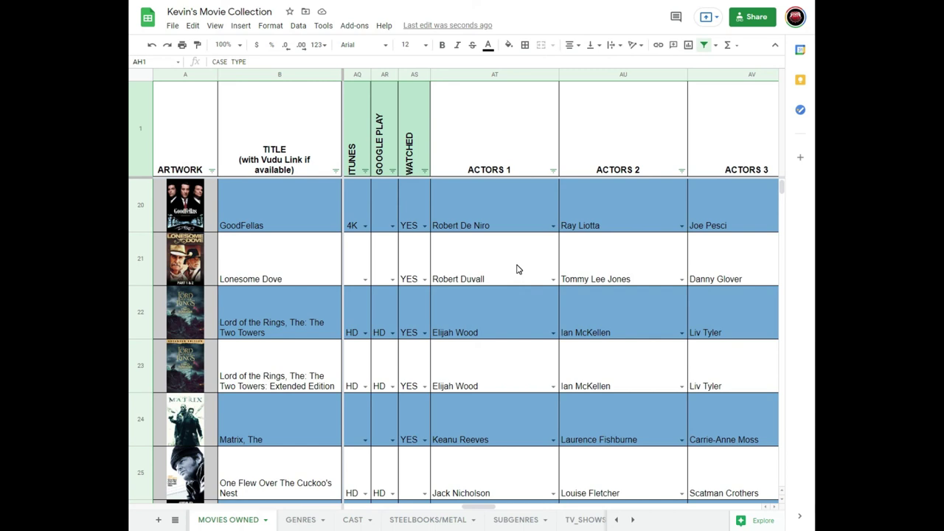
Search the MOVIES OWNED sheet for the actor "robert de niro".
{"action": "key", "text": "ctrl+f"}
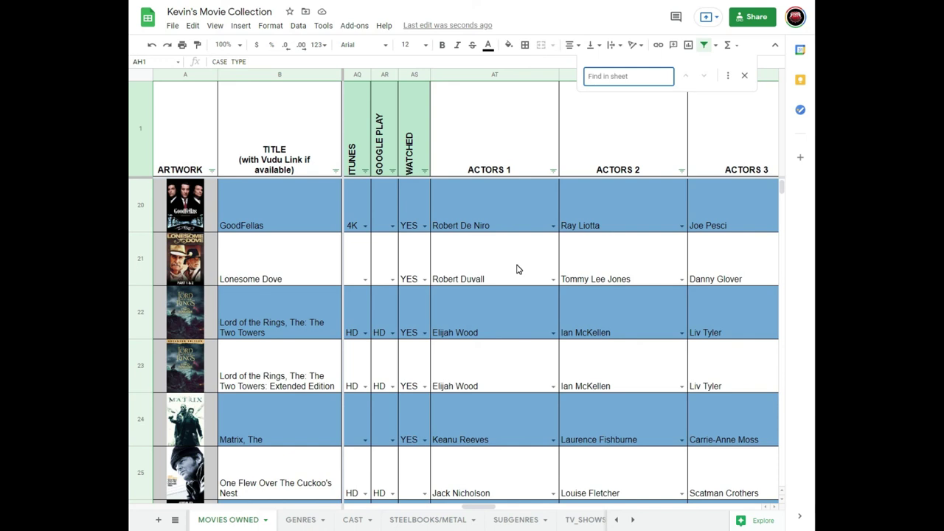
{"action": "type", "text": "rober"}
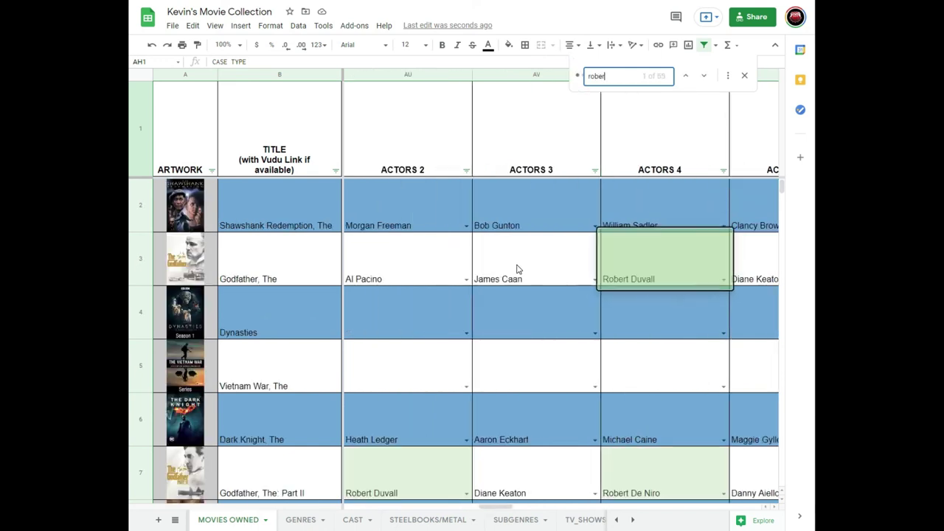
{"action": "type", "text": "t de"}
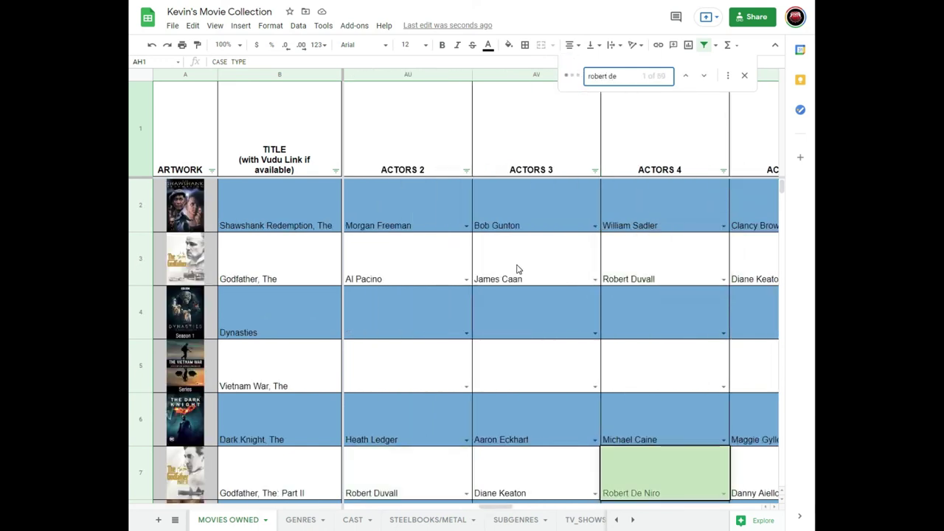
{"action": "type", "text": " niro"}
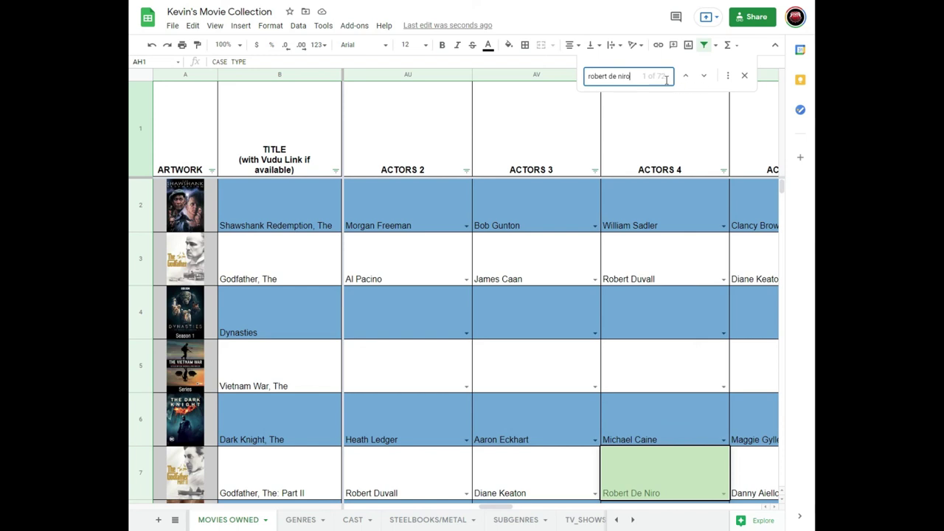
Step forward through the successive search matches to see which movies feature the actor.
{"action": "left_click", "coordinate": [705, 77]}
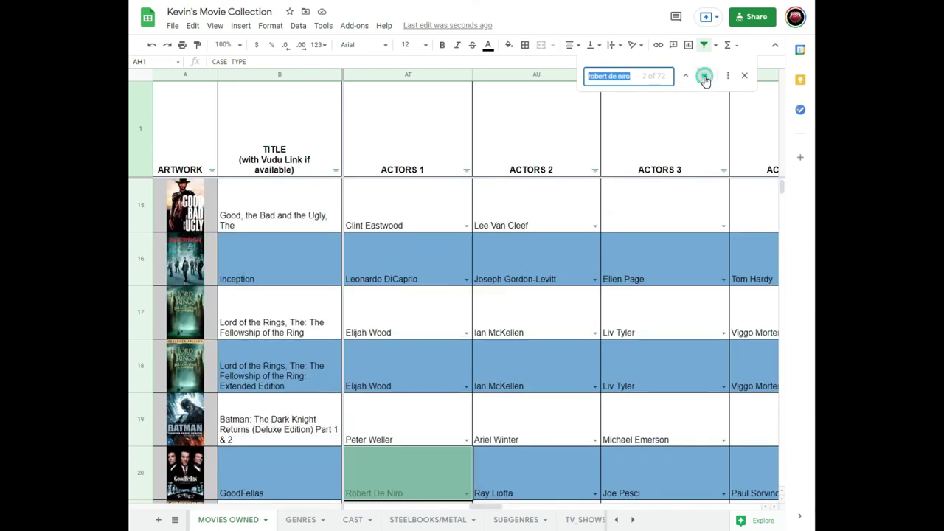
{"action": "left_click", "coordinate": [705, 77]}
{"action": "left_click", "coordinate": [704, 77]}
{"action": "left_click", "coordinate": [704, 77]}
{"action": "left_click", "coordinate": [704, 77]}
{"action": "left_click", "coordinate": [704, 76]}
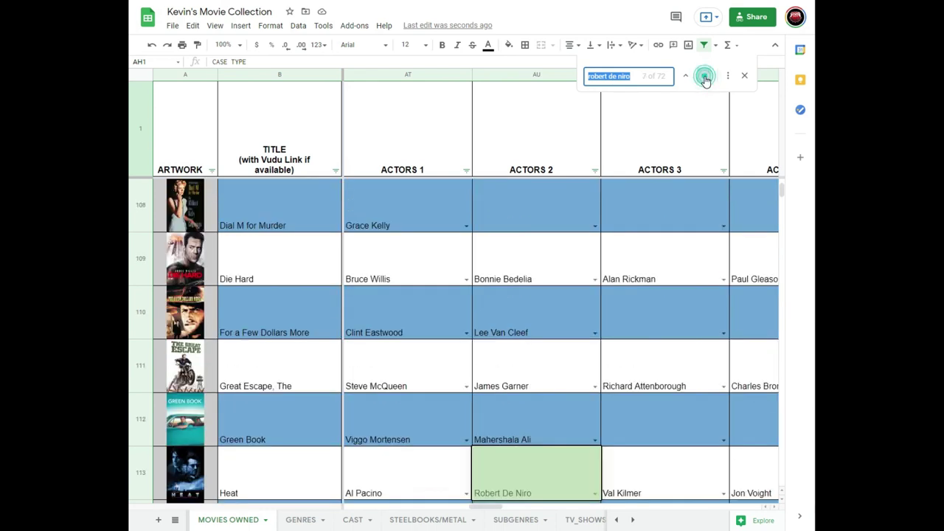
{"action": "left_click", "coordinate": [704, 77]}
{"action": "left_click", "coordinate": [704, 77]}
{"action": "left_click", "coordinate": [705, 77]}
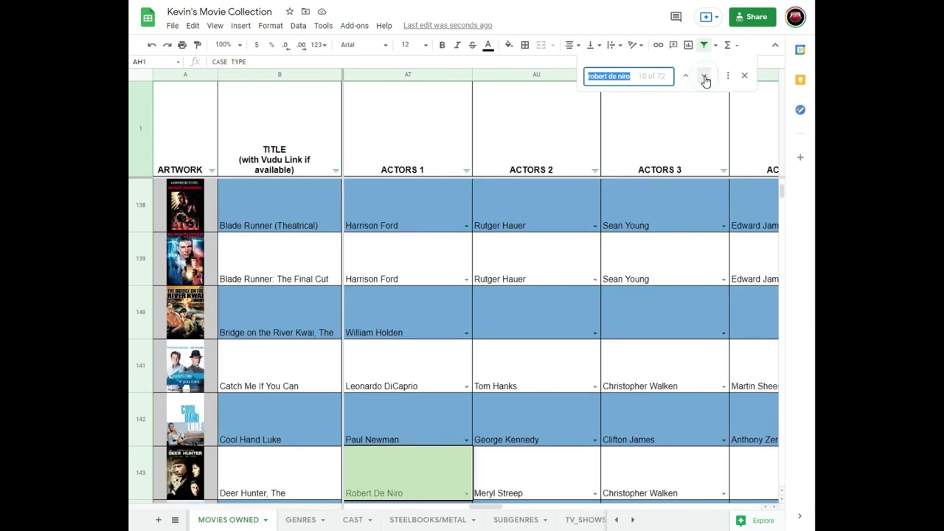
{"action": "left_click", "coordinate": [704, 77]}
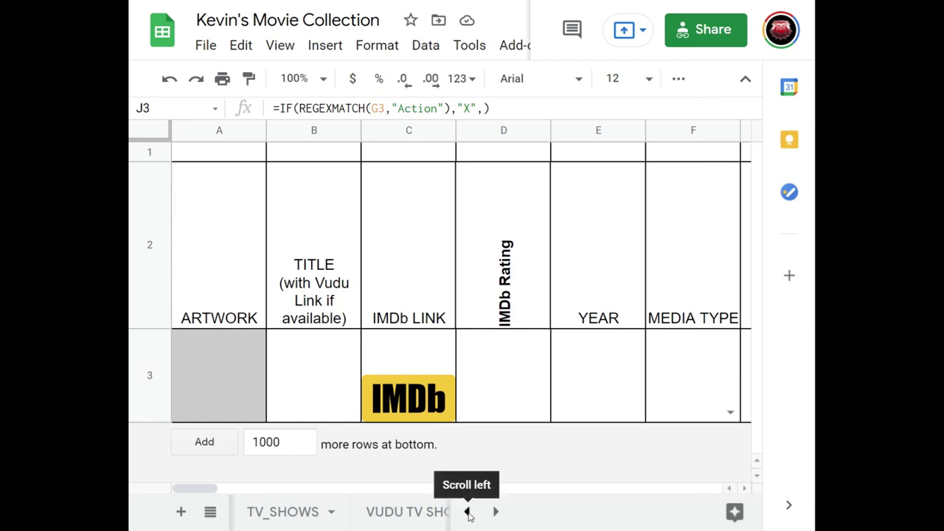
Return from the TV show sheets to the MOVIES OWNED sheet and go to its first movie rows.
{"action": "left_click", "coordinate": [467, 514]}
{"action": "left_click", "coordinate": [467, 514]}
{"action": "left_click", "coordinate": [468, 514]}
{"action": "left_click", "coordinate": [468, 514]}
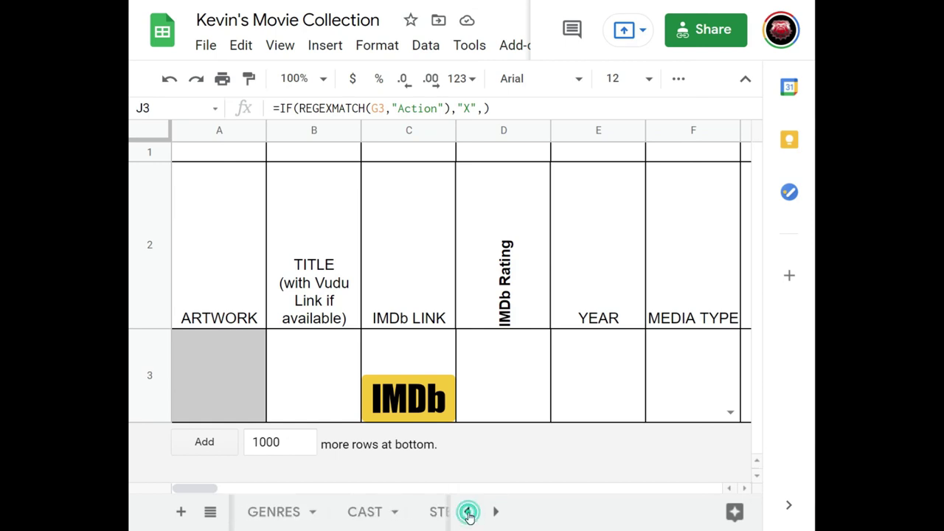
{"action": "left_click", "coordinate": [468, 514]}
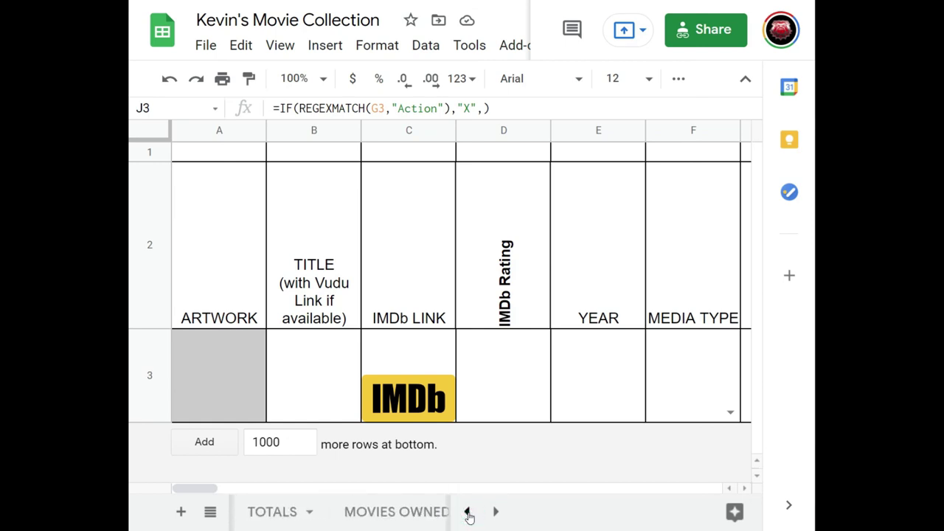
{"action": "left_click", "coordinate": [468, 514]}
{"action": "left_click", "coordinate": [413, 512]}
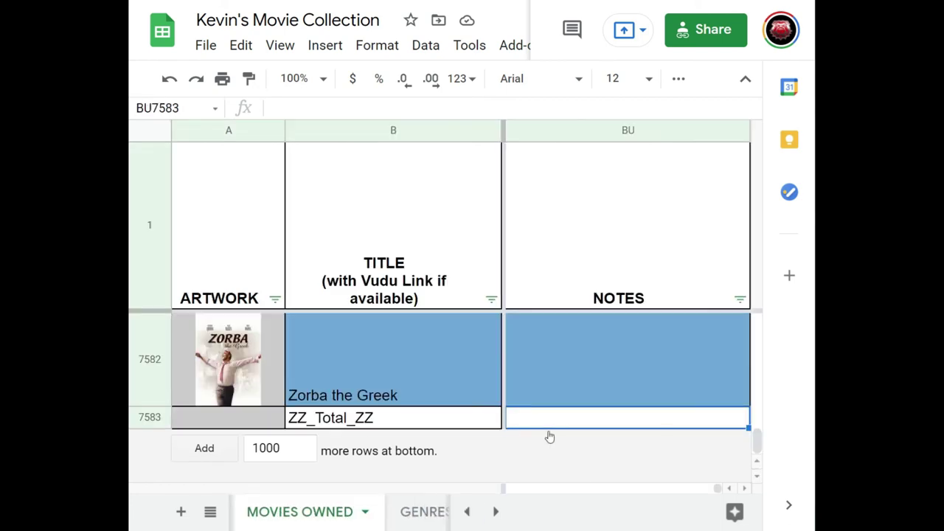
{"action": "left_click_drag", "start_coordinate": [756, 444], "coordinate": [769, 320]}
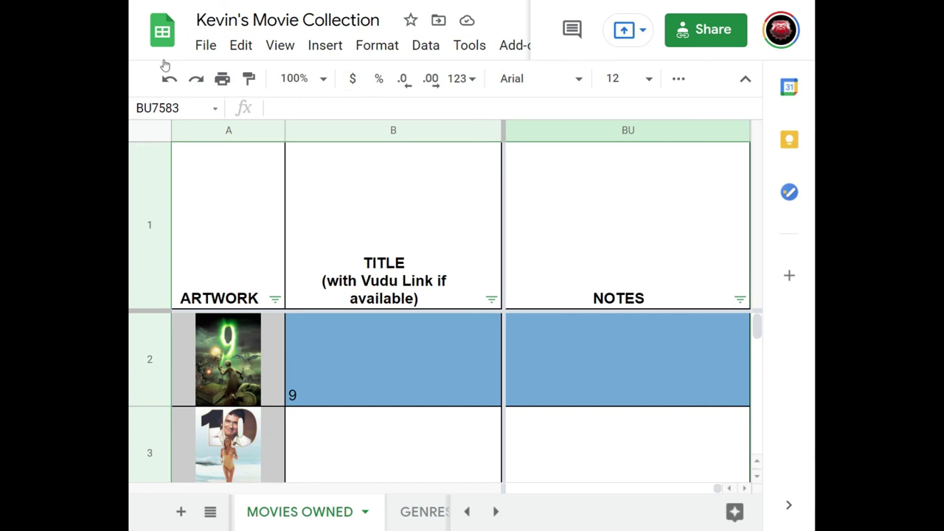
Download the spreadsheet as a Microsoft Excel (.xlsx) file.
{"action": "left_click", "coordinate": [206, 47]}
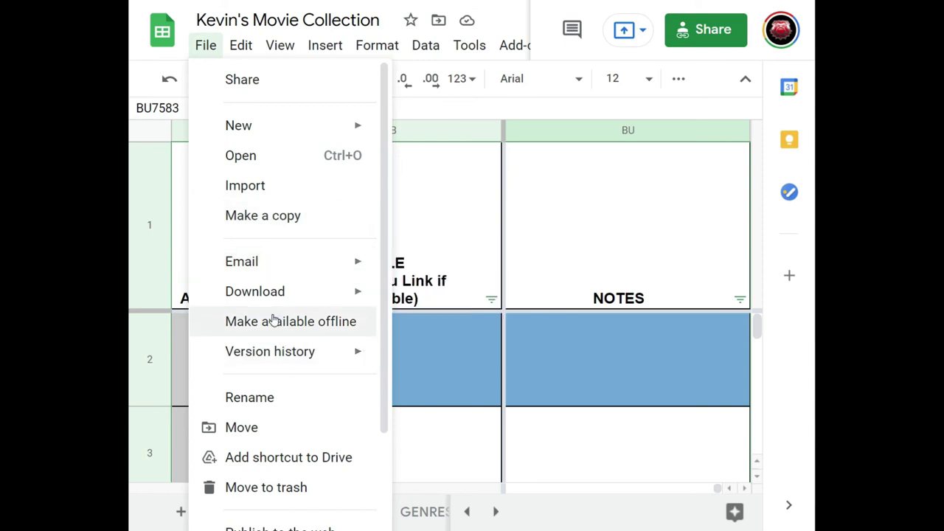
{"action": "scroll", "coordinate": [274, 320], "scroll_direction": "down", "scroll_amount": 2}
{"action": "scroll", "coordinate": [274, 320], "scroll_direction": "down", "scroll_amount": 1}
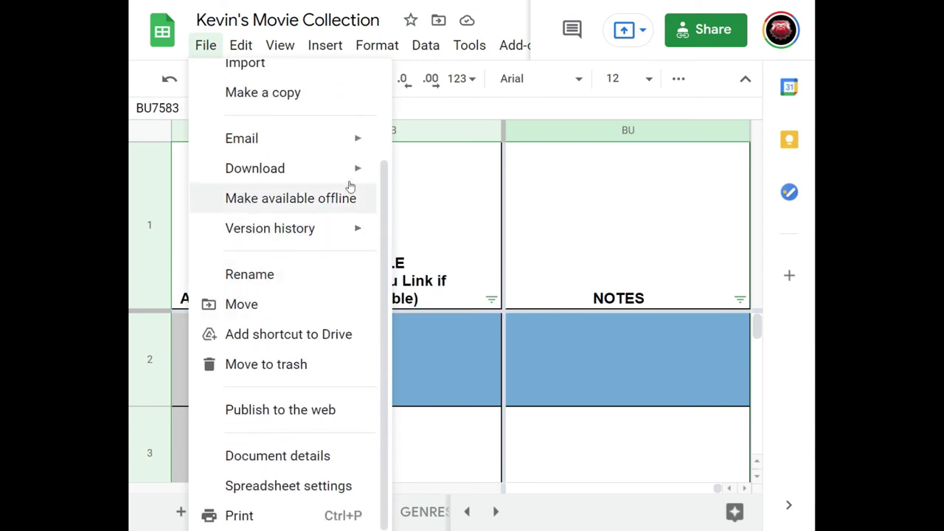
{"action": "mouse_move", "coordinate": [353, 177]}
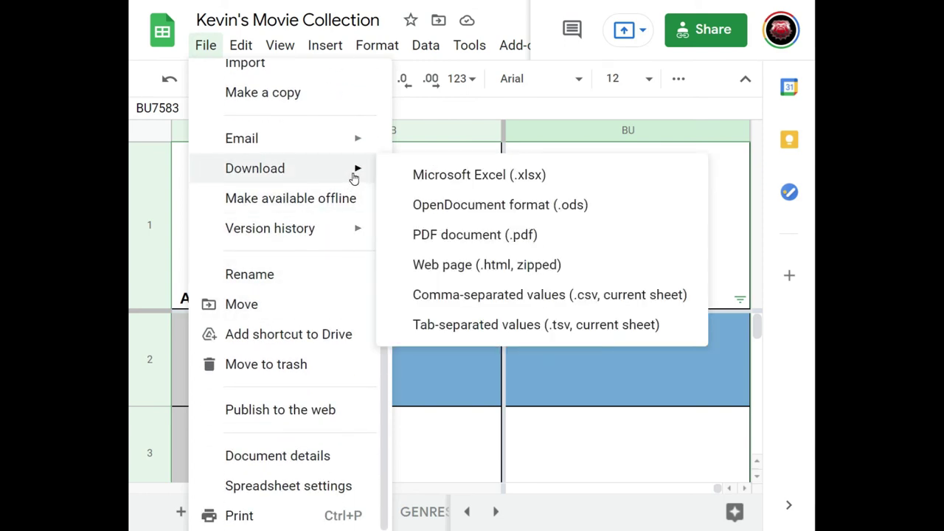
{"action": "left_click", "coordinate": [480, 177]}
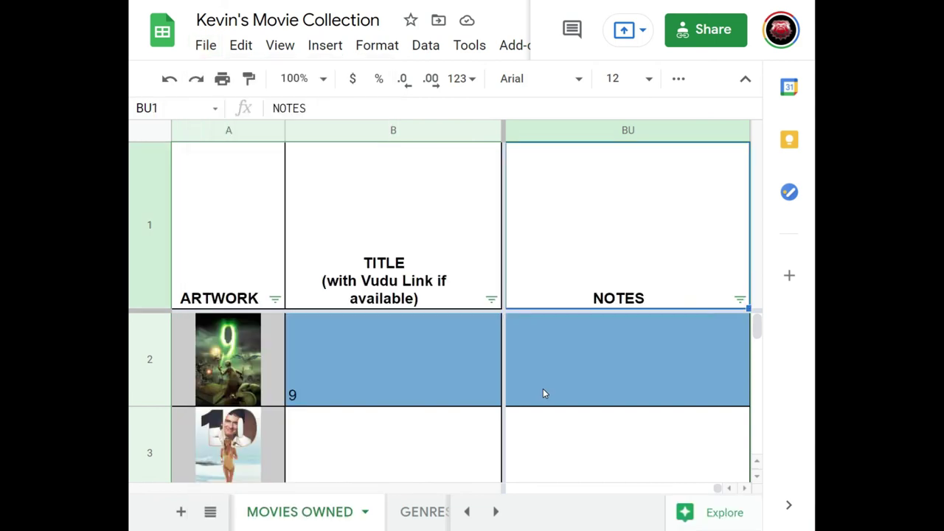